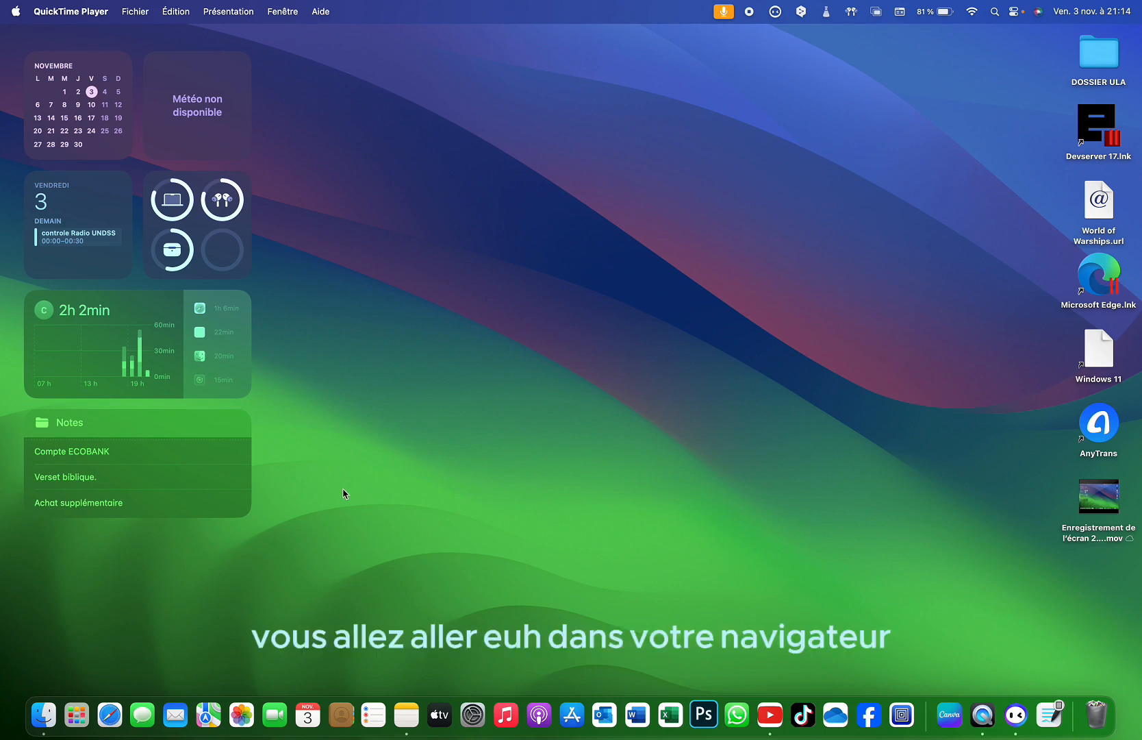
Switch to Safari, load getutm.app, and open the UTM site's Gallery page
{"action": "left_click", "coordinate": [110, 703]}
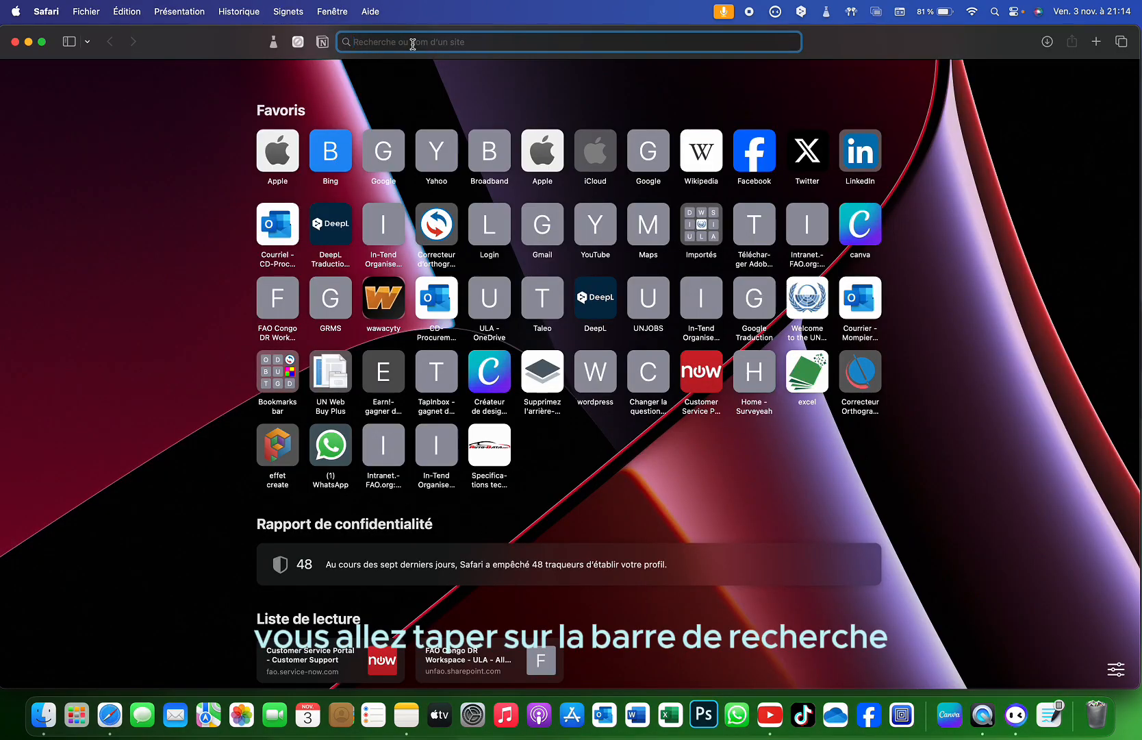
{"action": "type", "text": "get"}
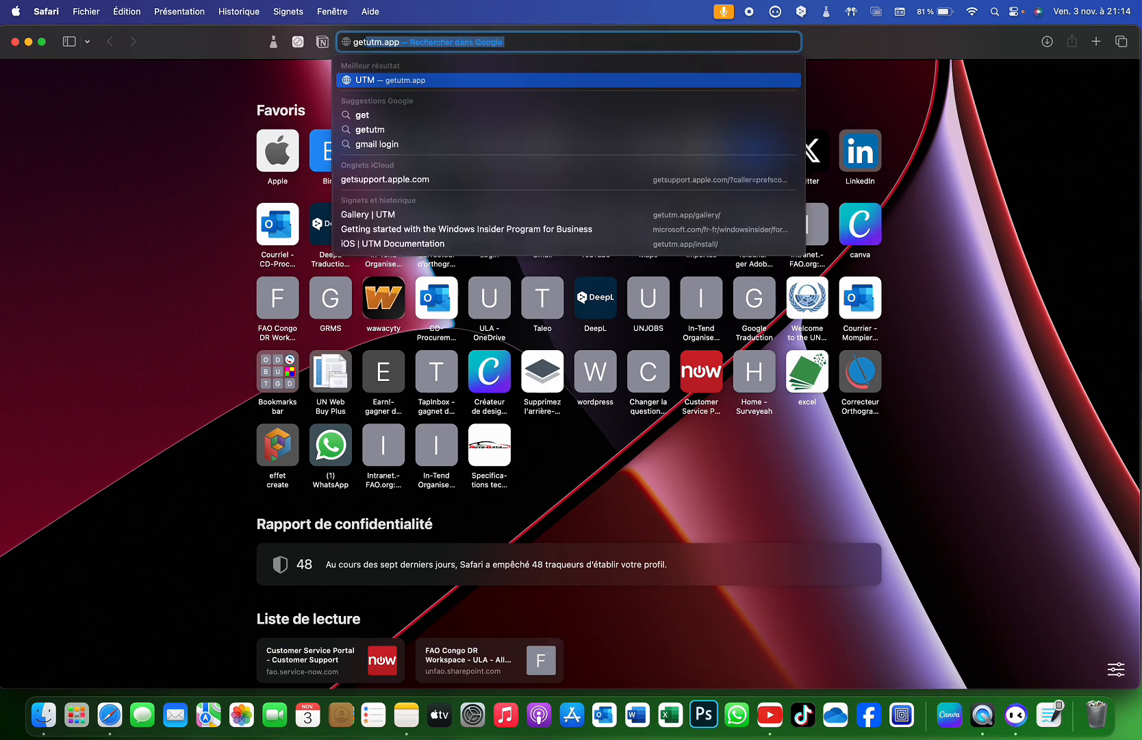
{"action": "type", "text": "u"}
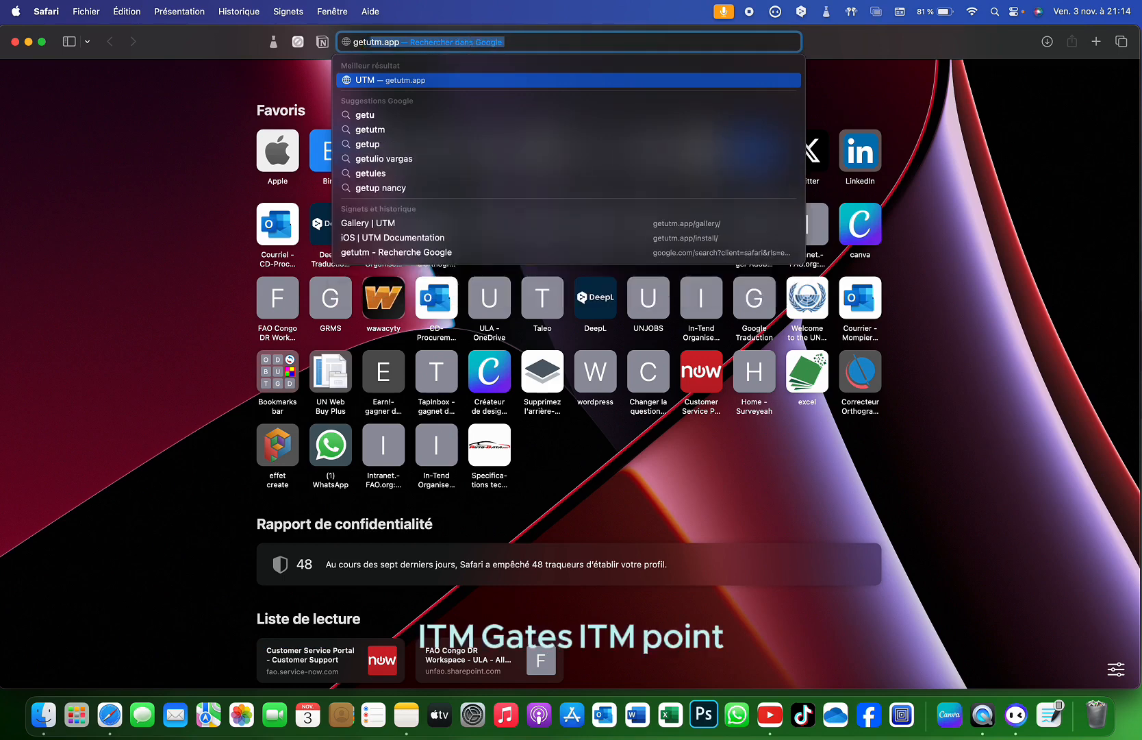
{"action": "type", "text": "tm."}
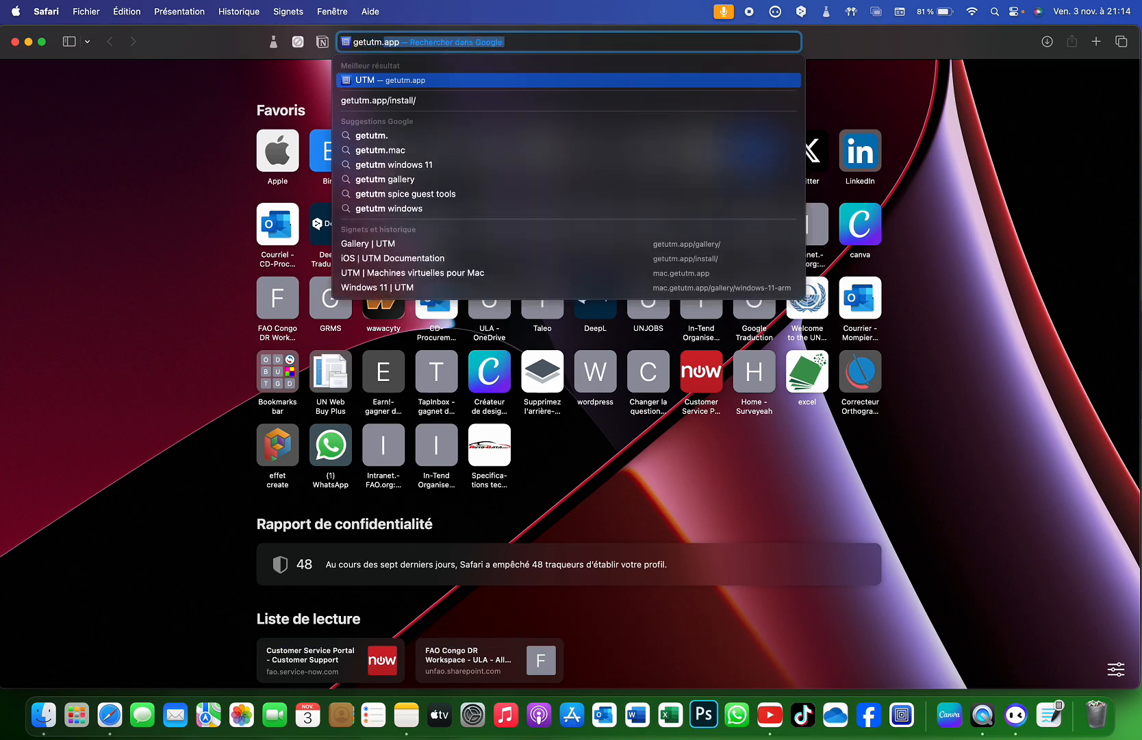
{"action": "type", "text": "app"}
{"action": "key", "text": "Return"}
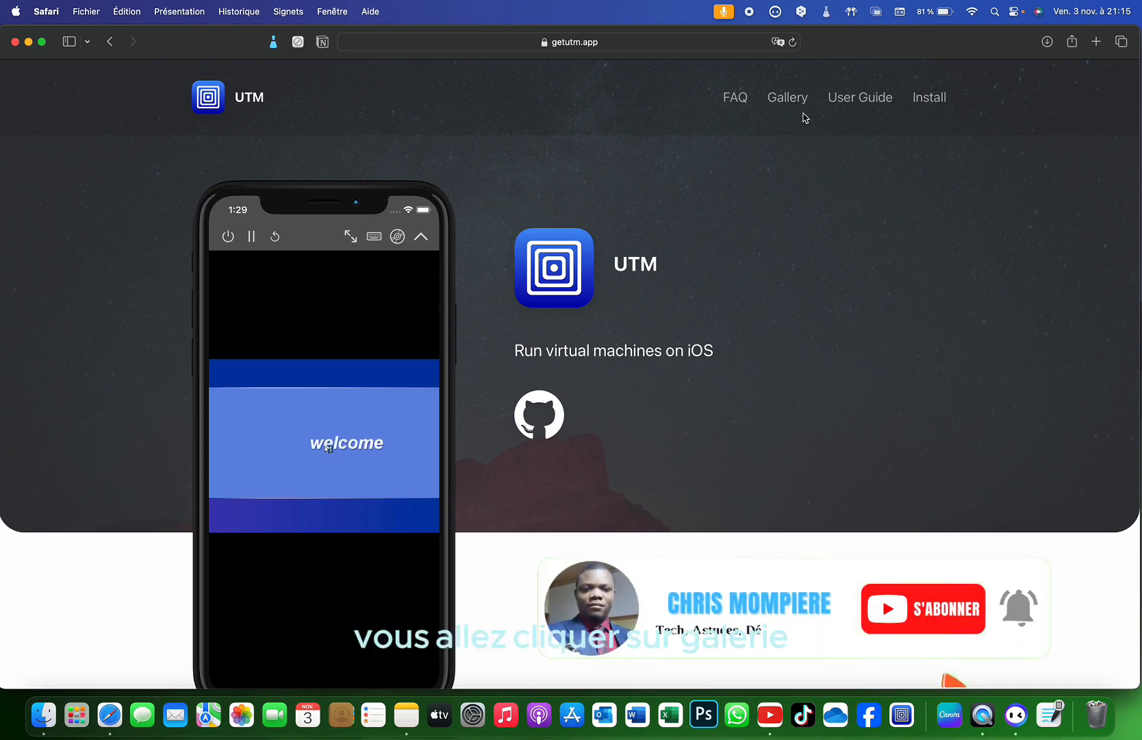
{"action": "left_click", "coordinate": [784, 100]}
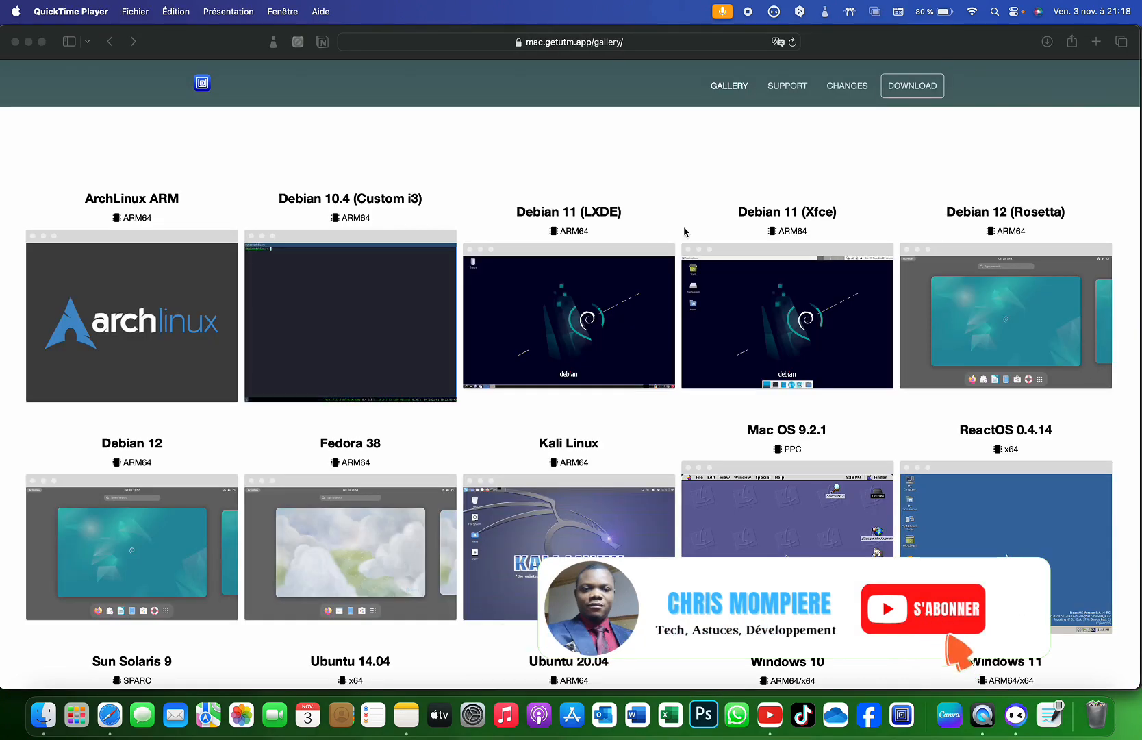
Start the UTM.dmg download from the UTM for Mac site and cancel saving the file
{"action": "left_click", "coordinate": [920, 88]}
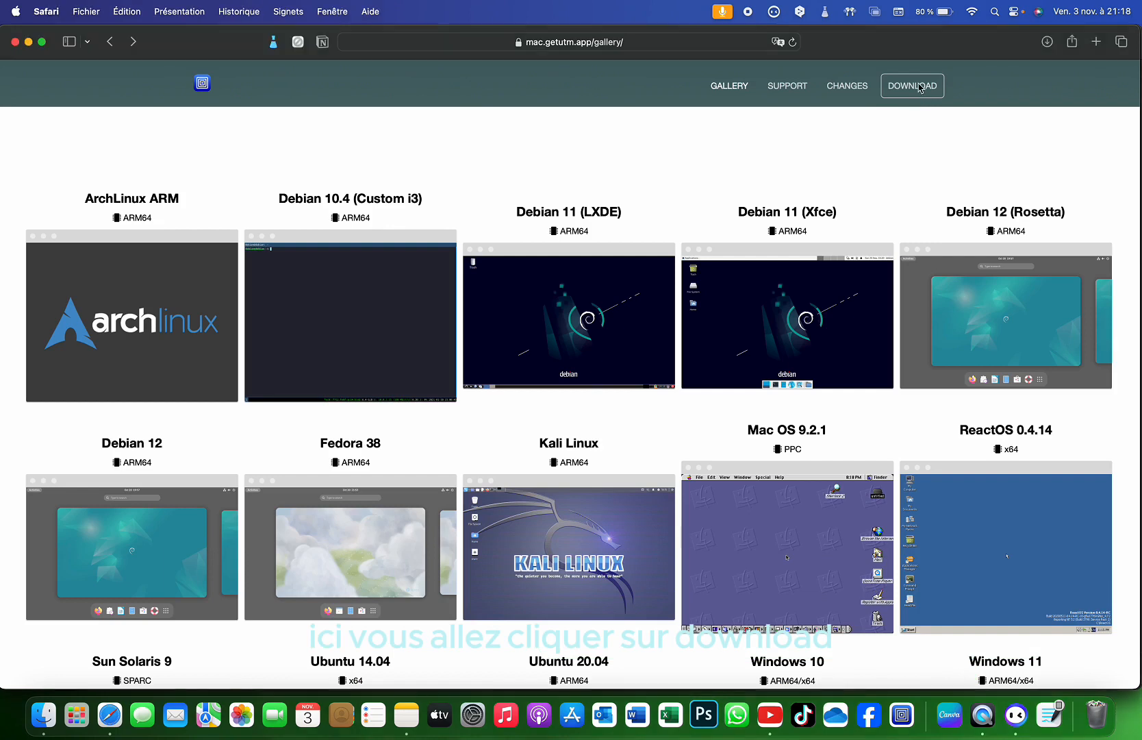
{"action": "left_click", "coordinate": [914, 86]}
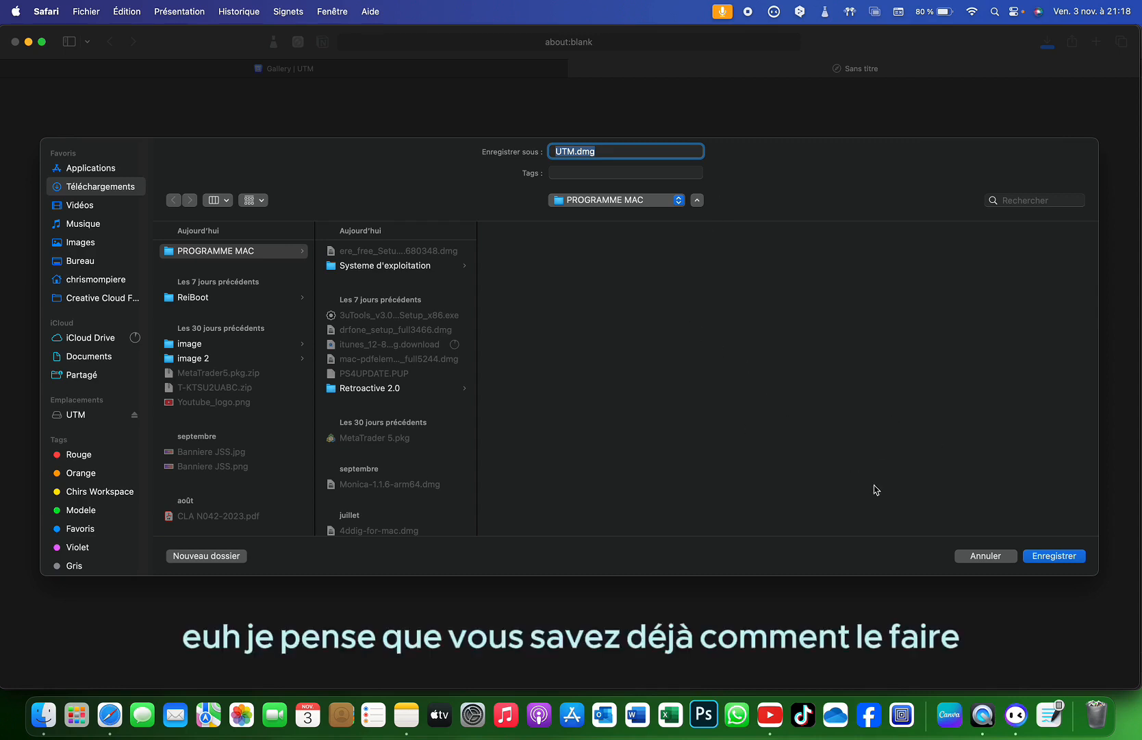
{"action": "left_click", "coordinate": [984, 558]}
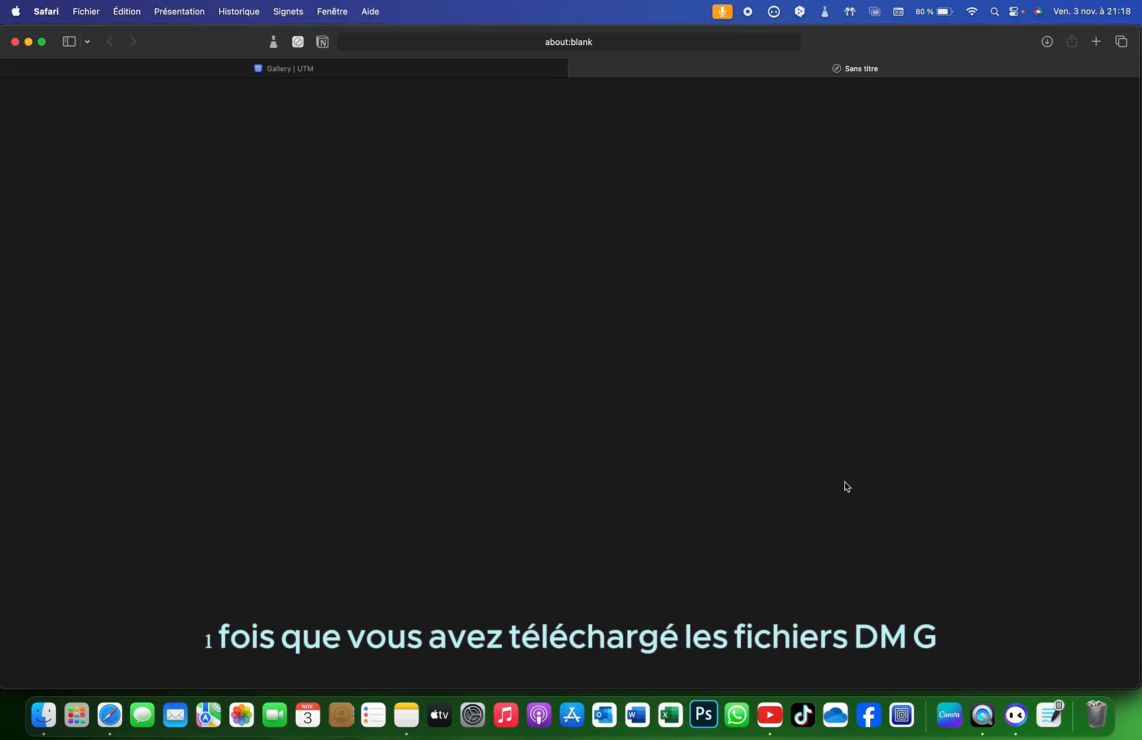
Switch to Finder, open the UTM.dmg disk image, select the UTM app in its installer window, and close that window
{"action": "left_click", "coordinate": [43, 714]}
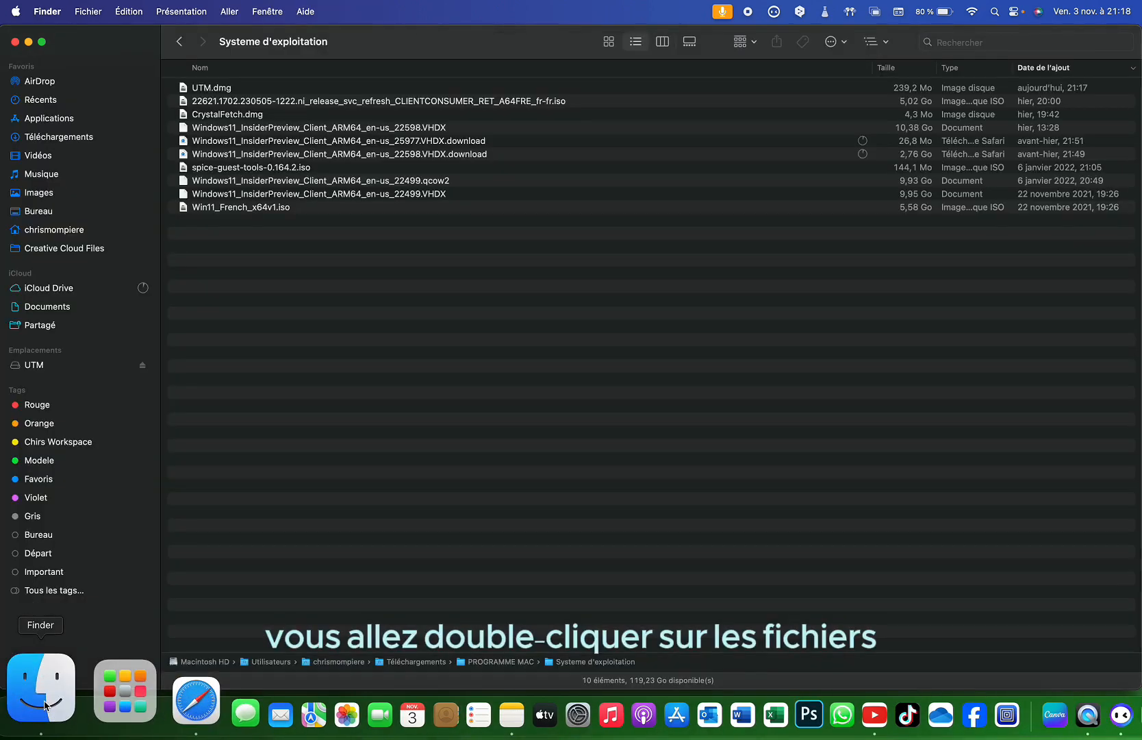
{"action": "double_click", "coordinate": [221, 90]}
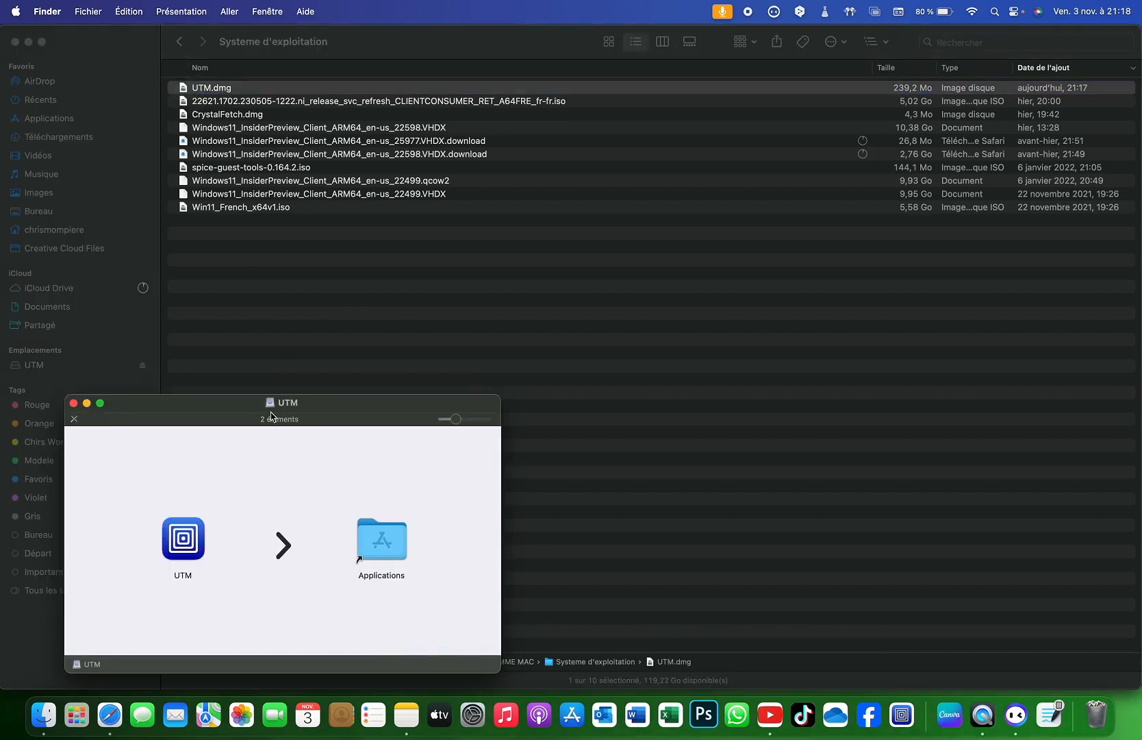
{"action": "left_click_drag", "start_coordinate": [324, 404], "coordinate": [601, 290]}
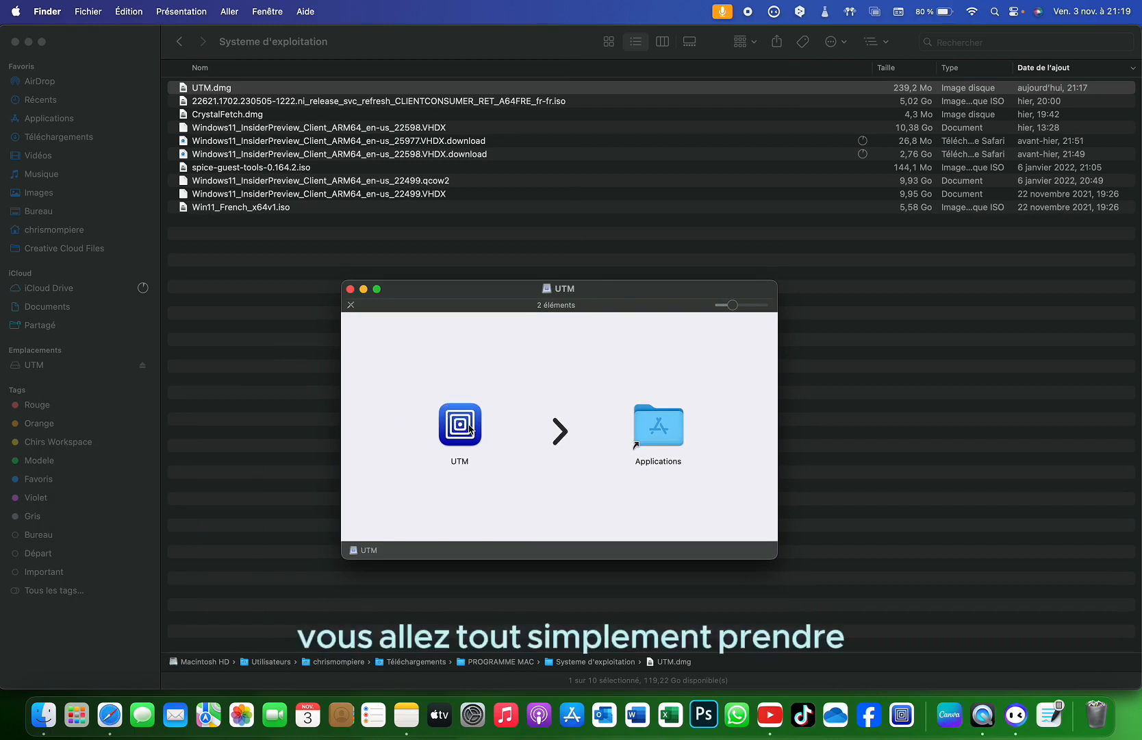
{"action": "left_click", "coordinate": [464, 429]}
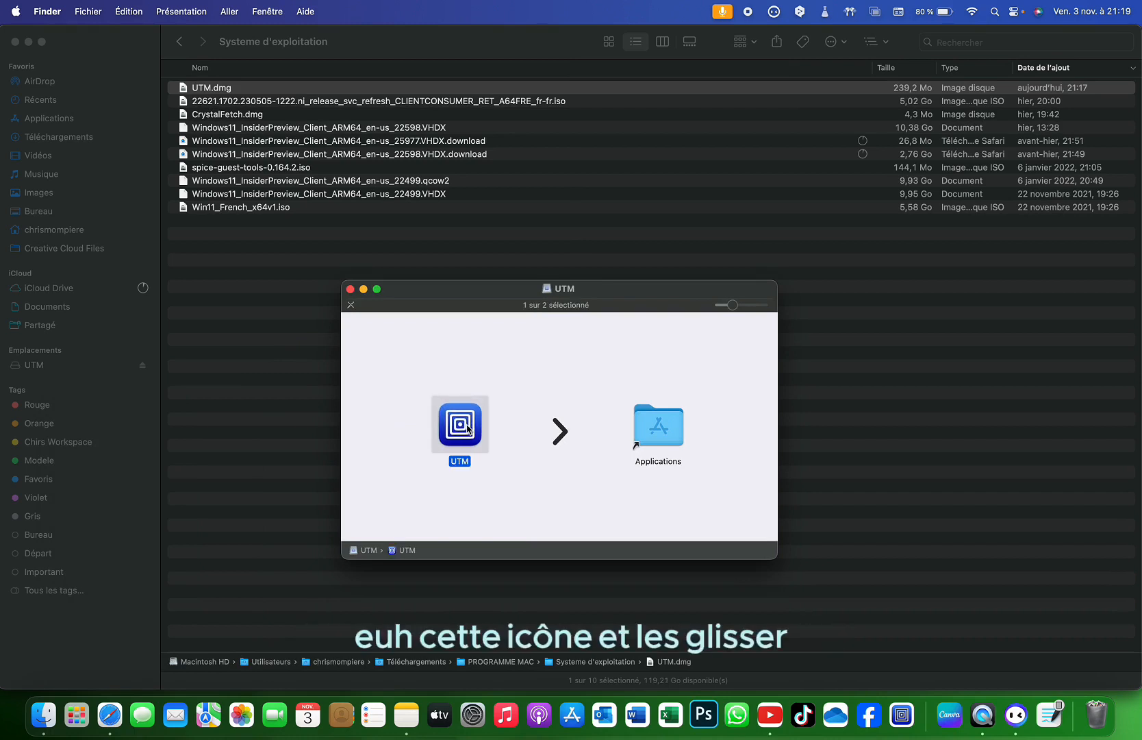
{"action": "mouse_move", "coordinate": [467, 429]}
{"action": "left_mouse_down"}
{"action": "mouse_move", "coordinate": [668, 431]}
{"action": "mouse_move", "coordinate": [535, 445]}
{"action": "mouse_move", "coordinate": [484, 432]}
{"action": "left_mouse_up"}
{"action": "left_click", "coordinate": [350, 289]}
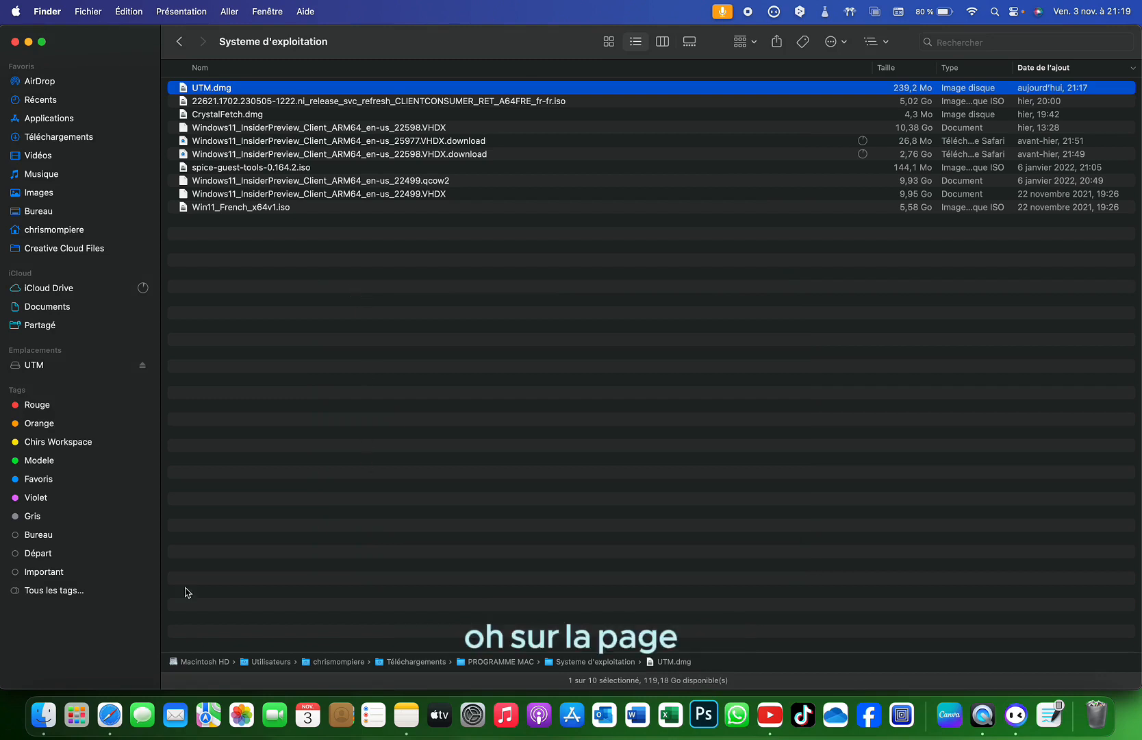
Switch back to Safari, close the blank tab, and open UTM's Support documentation
{"action": "left_click", "coordinate": [109, 688]}
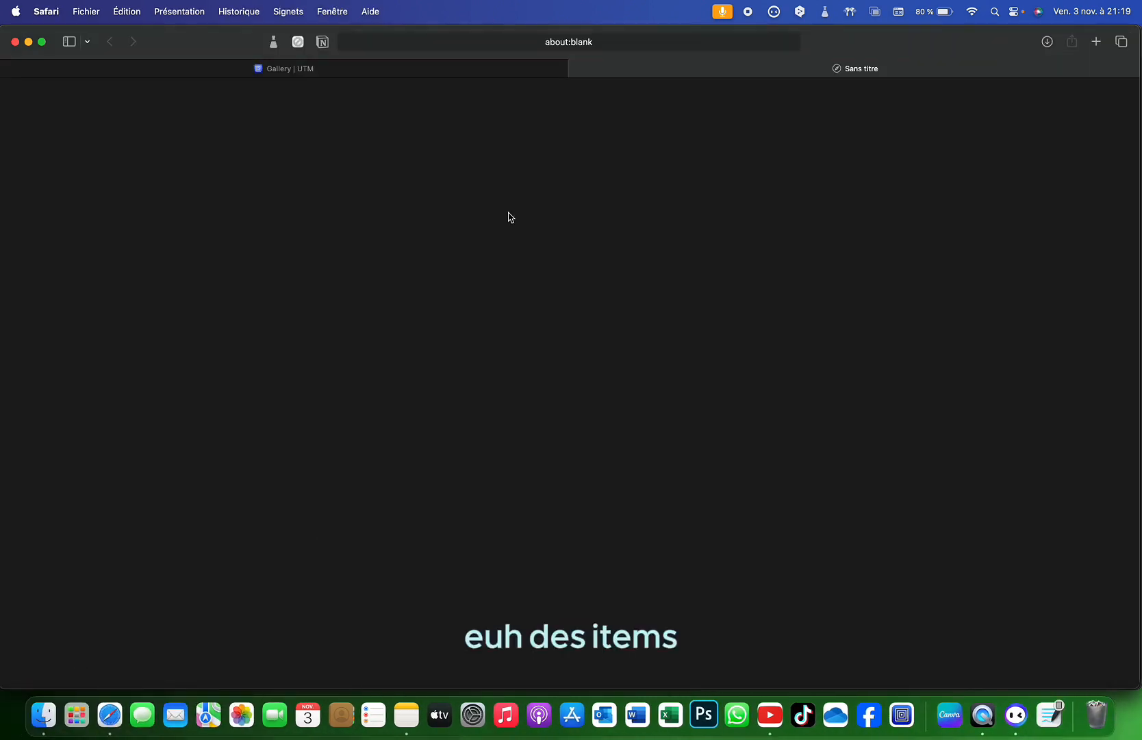
{"action": "left_click", "coordinate": [577, 69]}
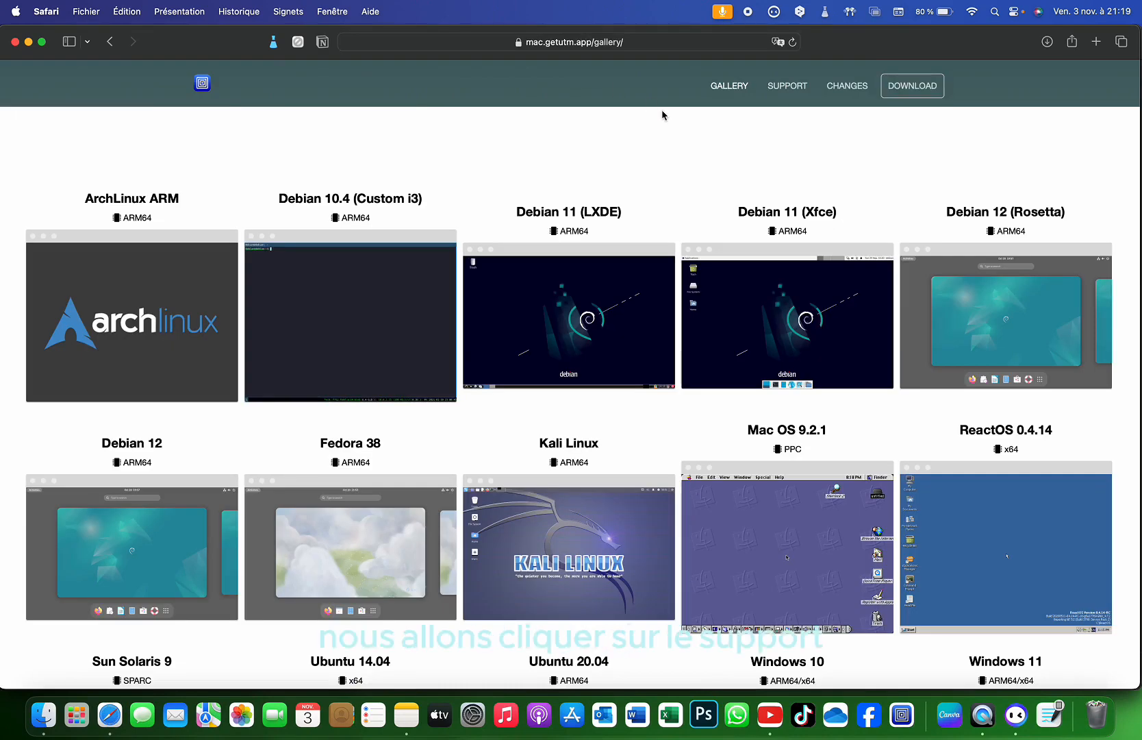
{"action": "left_click", "coordinate": [789, 88]}
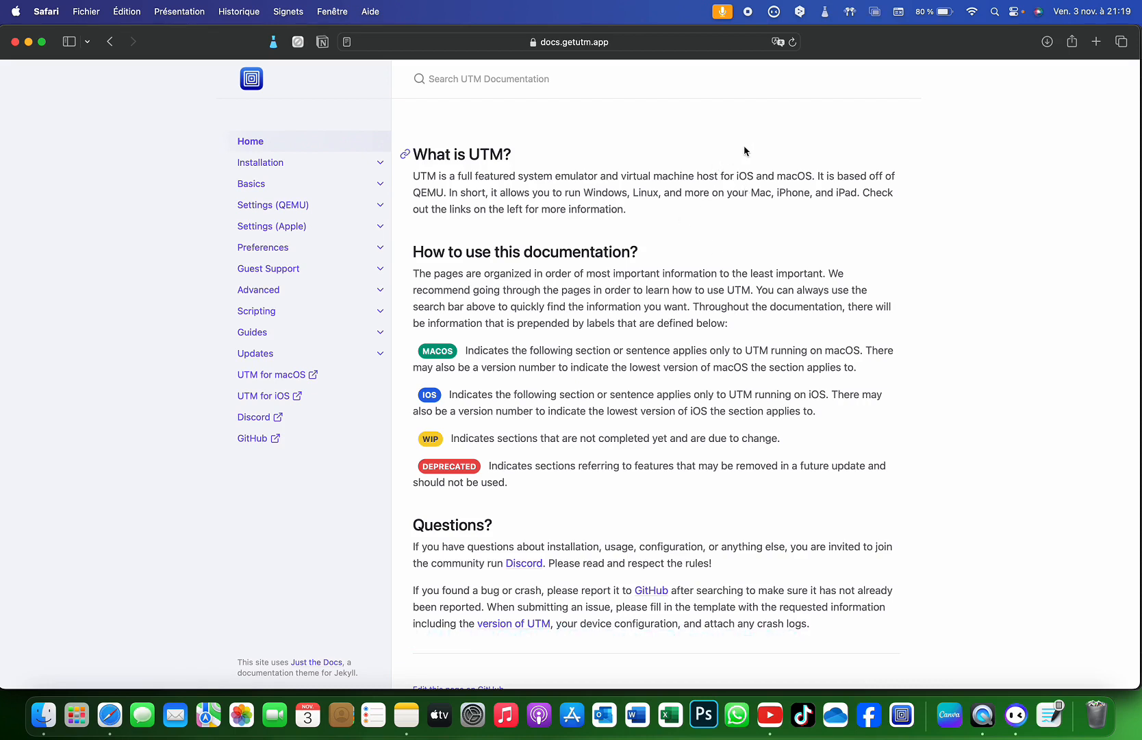
Translate the UTM documentation into French and open its Windows 11 guide
{"action": "left_click", "coordinate": [778, 41]}
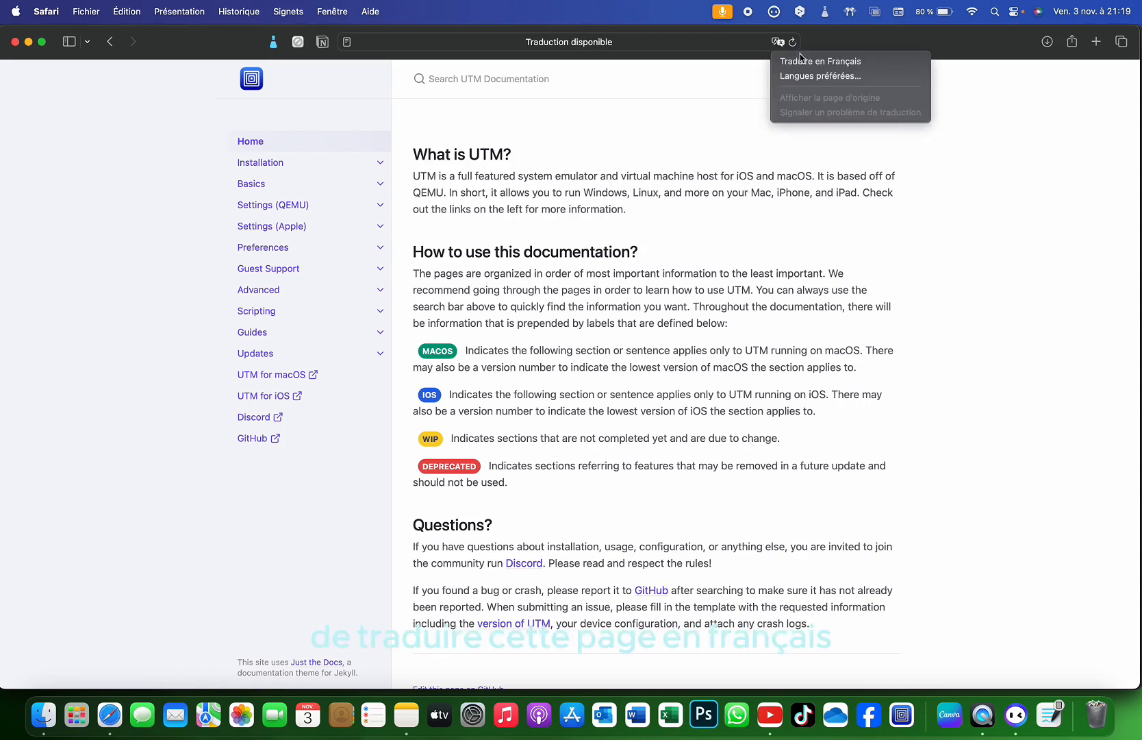
{"action": "left_click", "coordinate": [815, 62]}
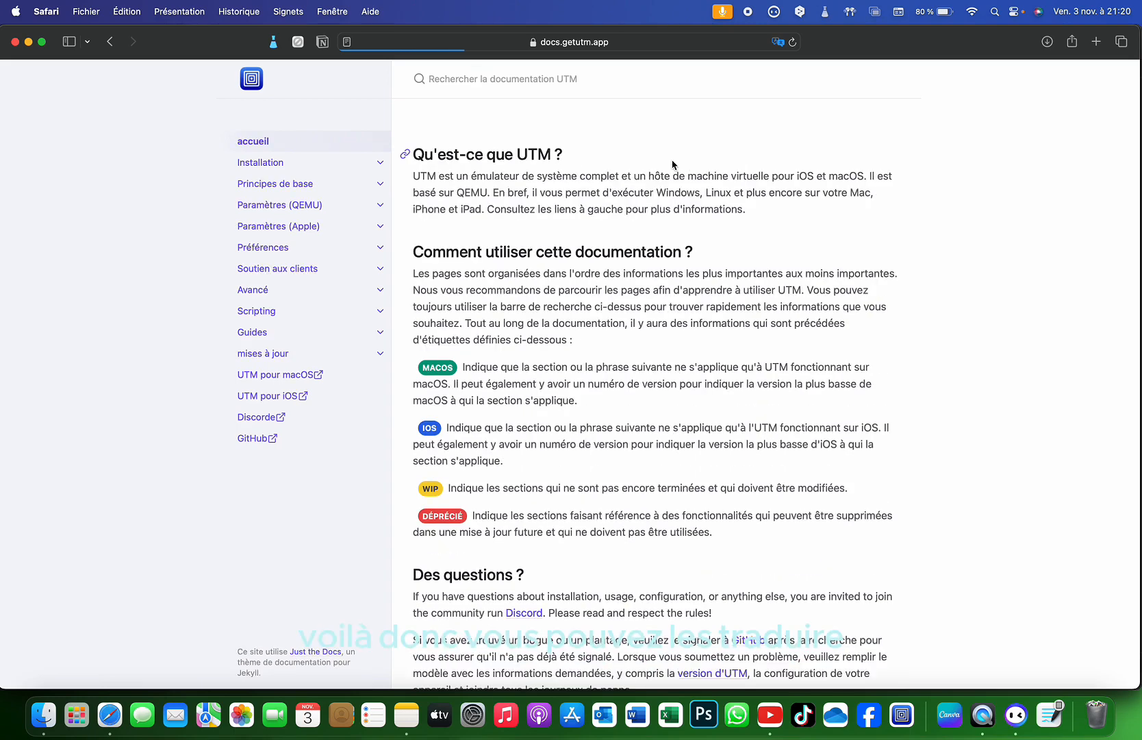
{"action": "scroll", "coordinate": [628, 414], "scroll_direction": "down", "scroll_amount": 3}
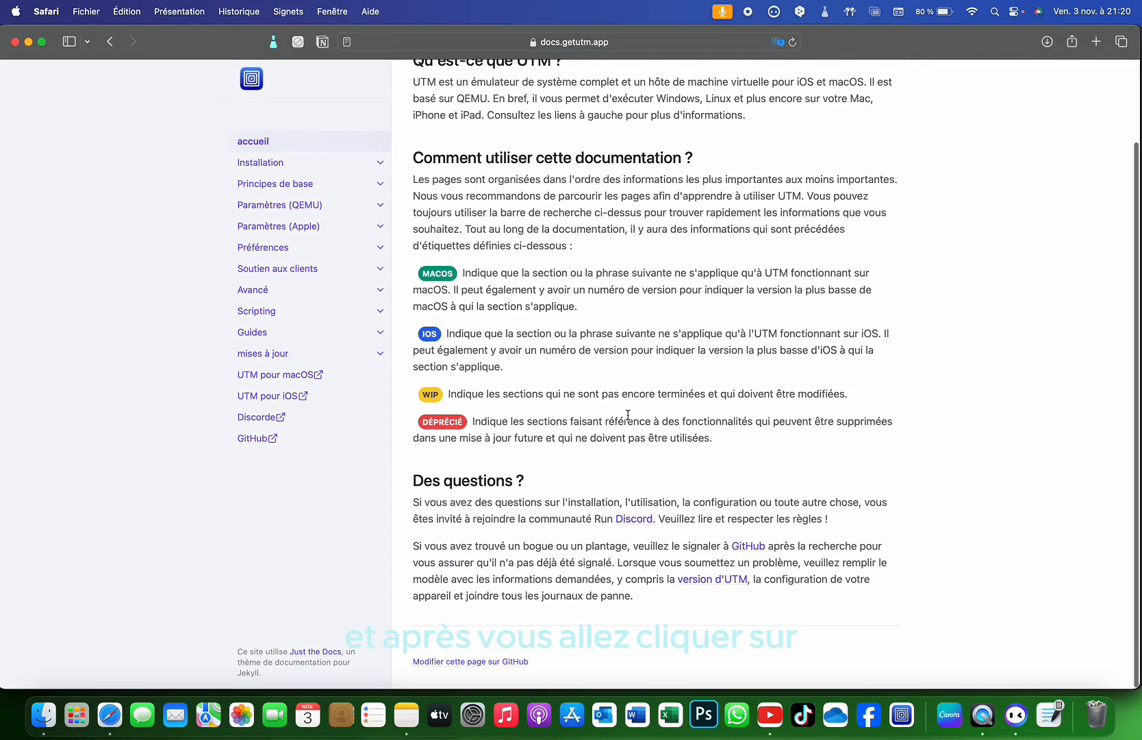
{"action": "left_click", "coordinate": [271, 334]}
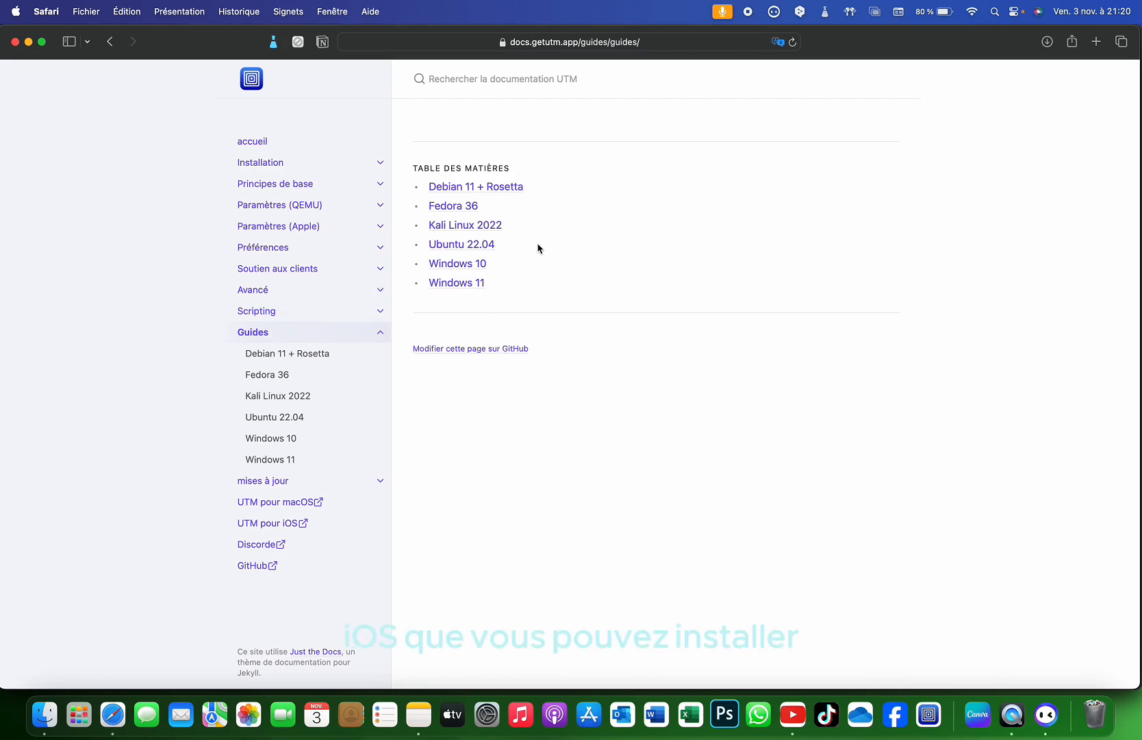
{"action": "left_click", "coordinate": [461, 286]}
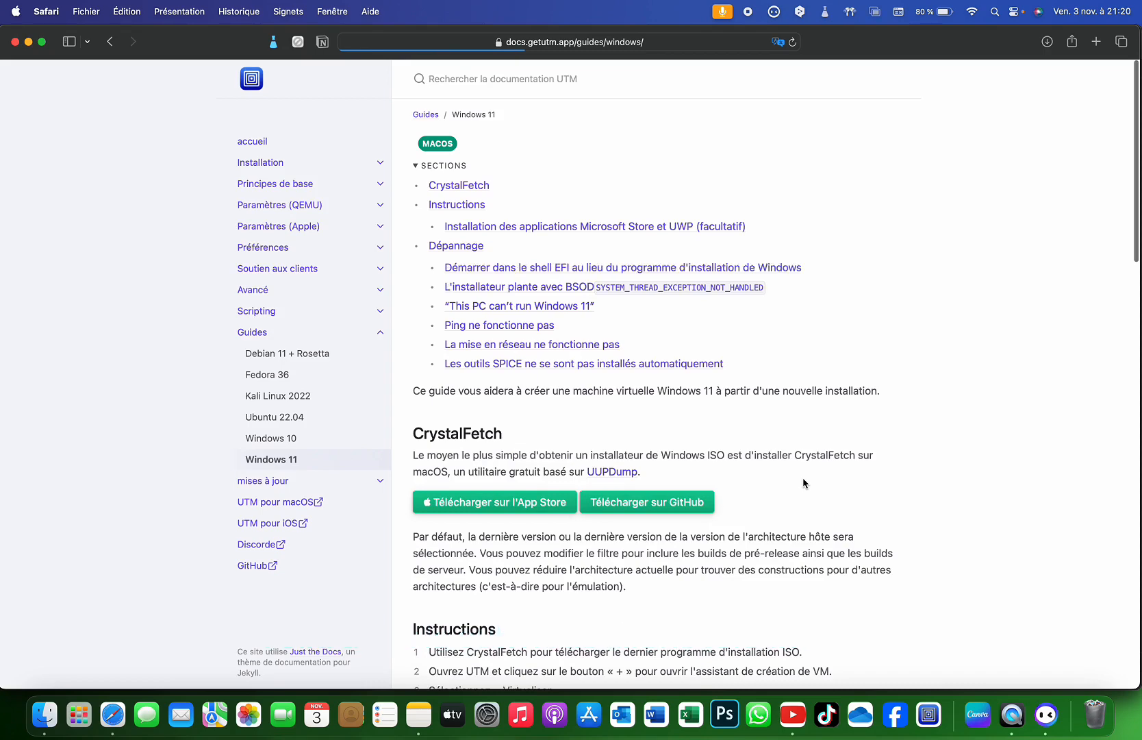
Download CrystalFetch.dmg from GitHub through the Windows 11 guide
{"action": "scroll", "coordinate": [803, 482], "scroll_direction": "down", "scroll_amount": 1}
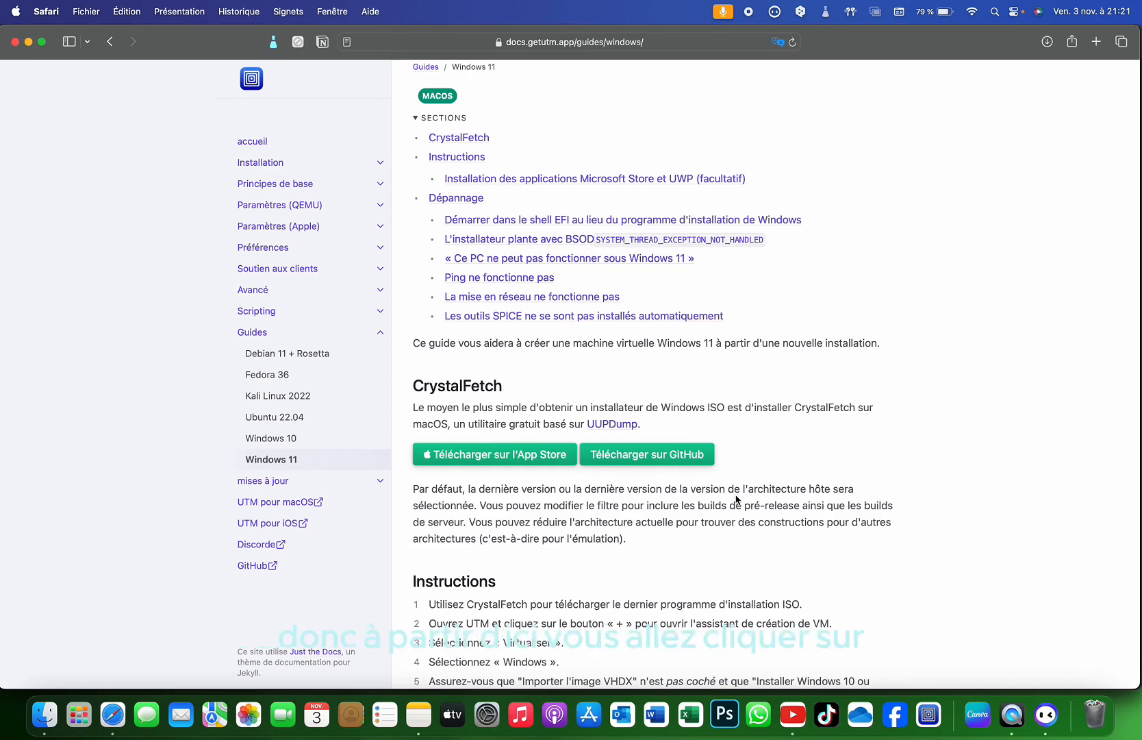
{"action": "left_click", "coordinate": [654, 459]}
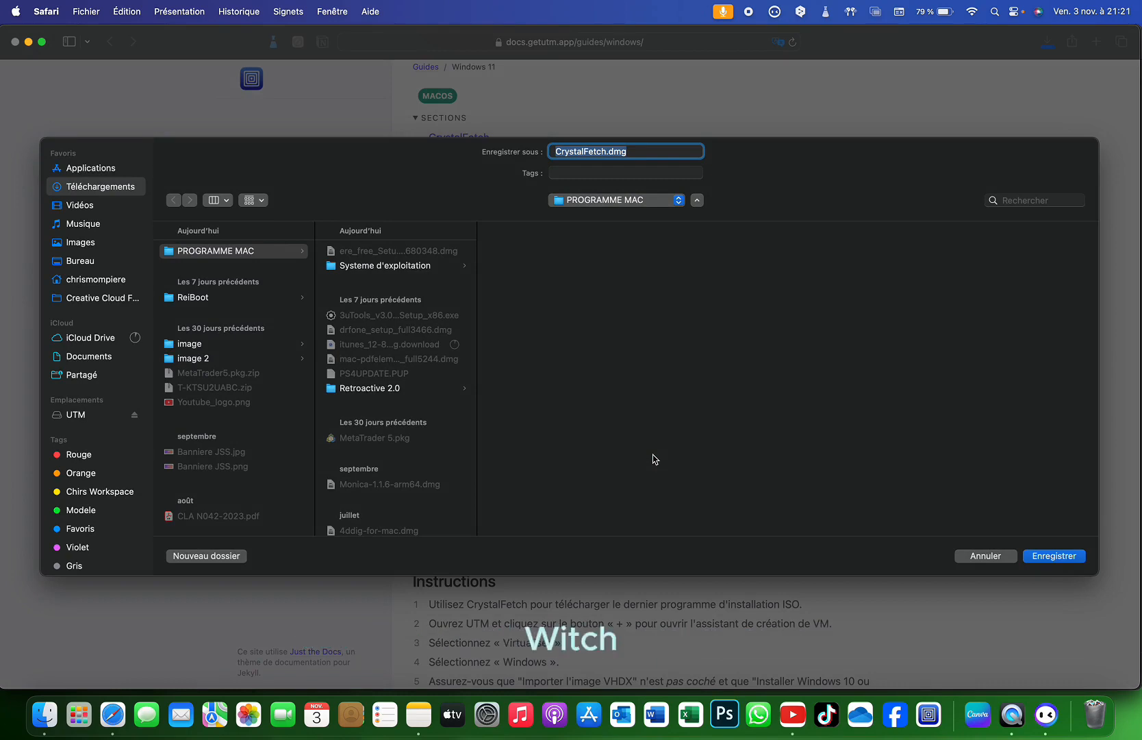
{"action": "key", "text": "Return"}
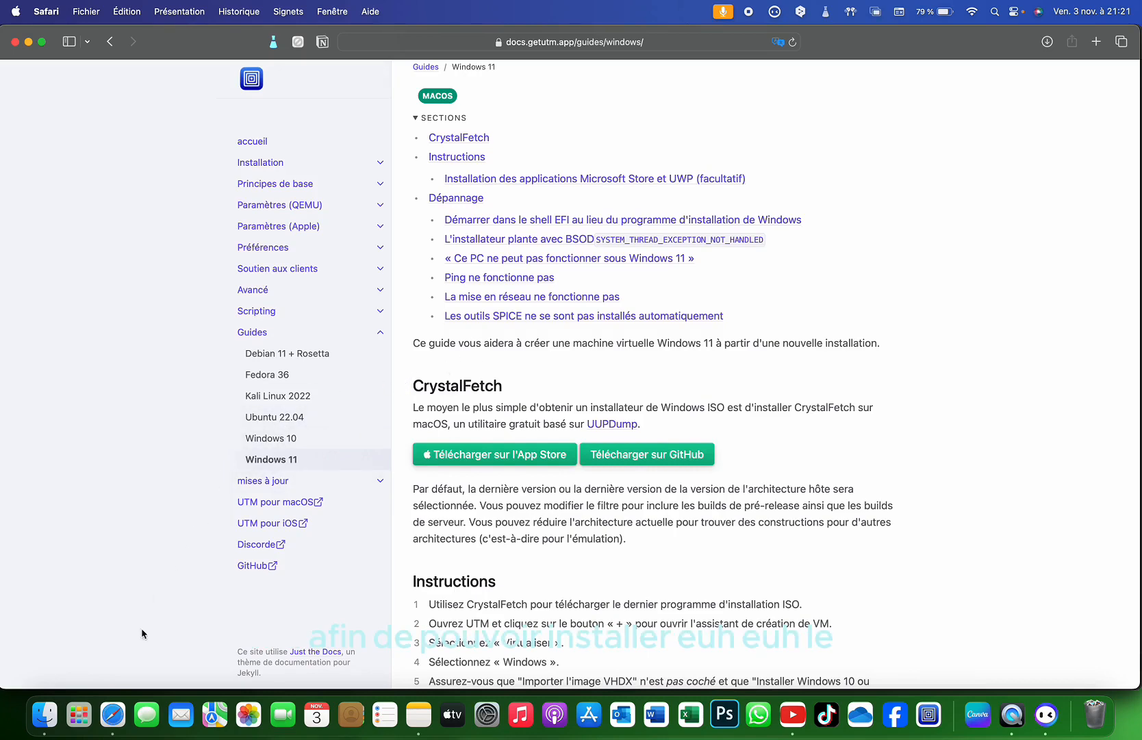
Launch CrystalFetch, set the Windows 11 installer language to French (France), and close the window without downloading
{"action": "left_click", "coordinate": [46, 700]}
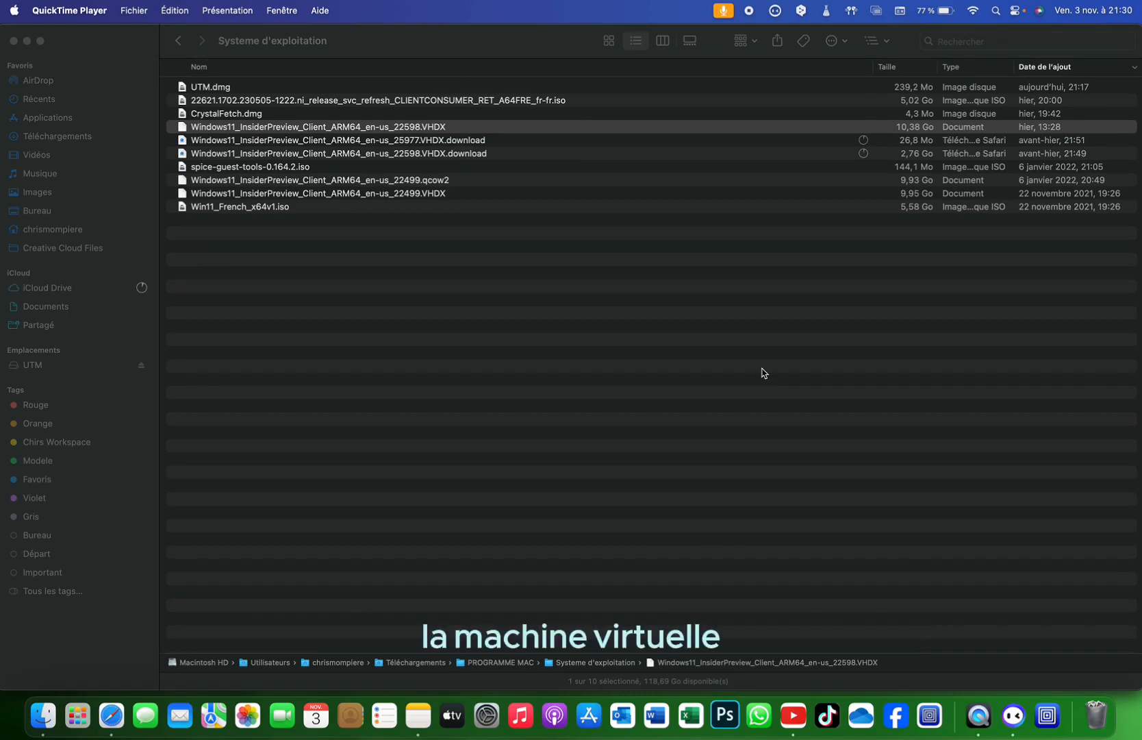
{"action": "key", "text": "F4"}
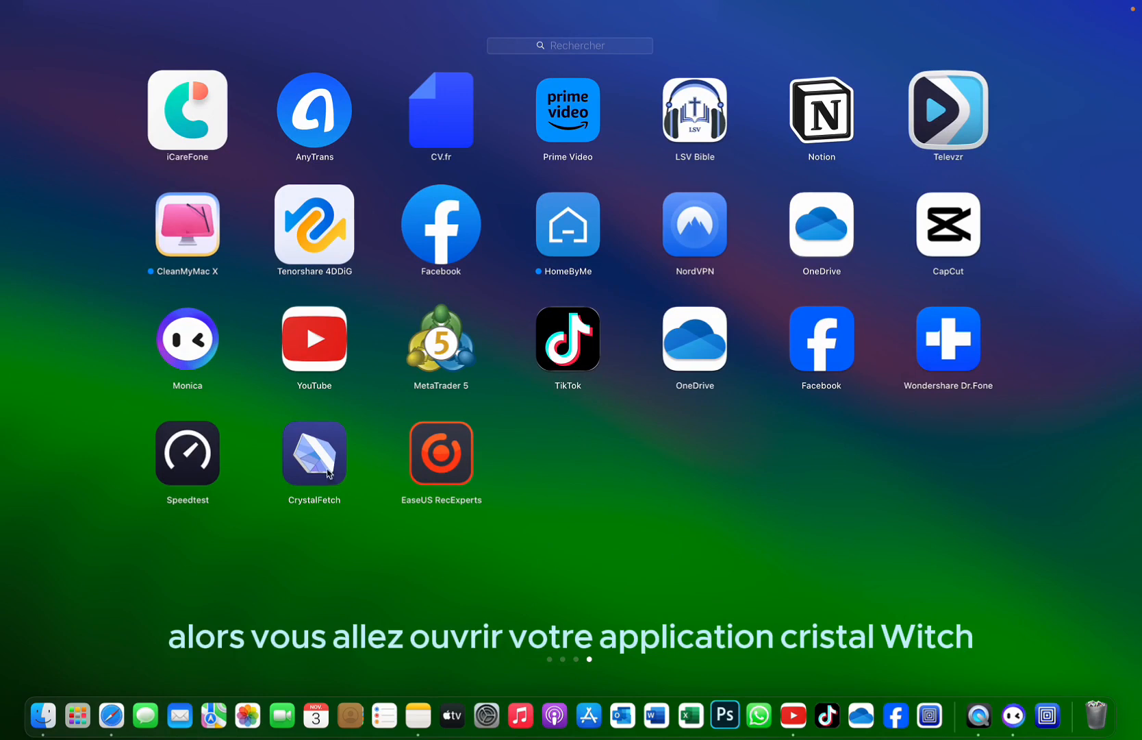
{"action": "left_click", "coordinate": [332, 445]}
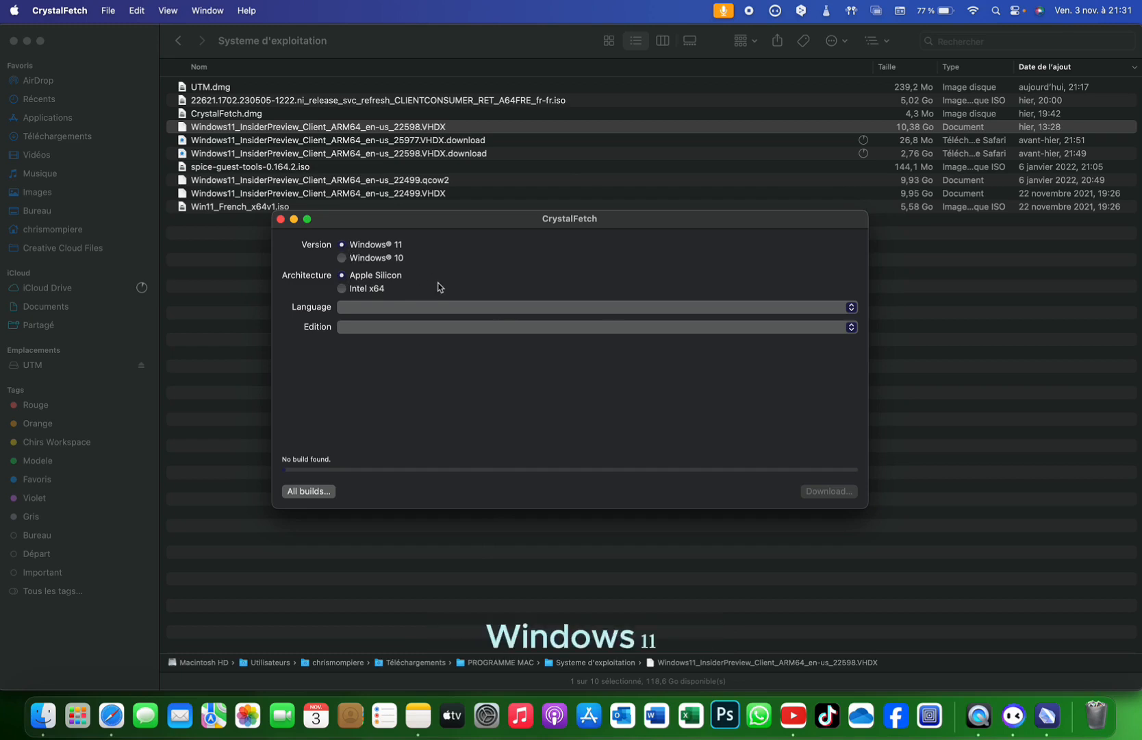
{"action": "left_click", "coordinate": [376, 308]}
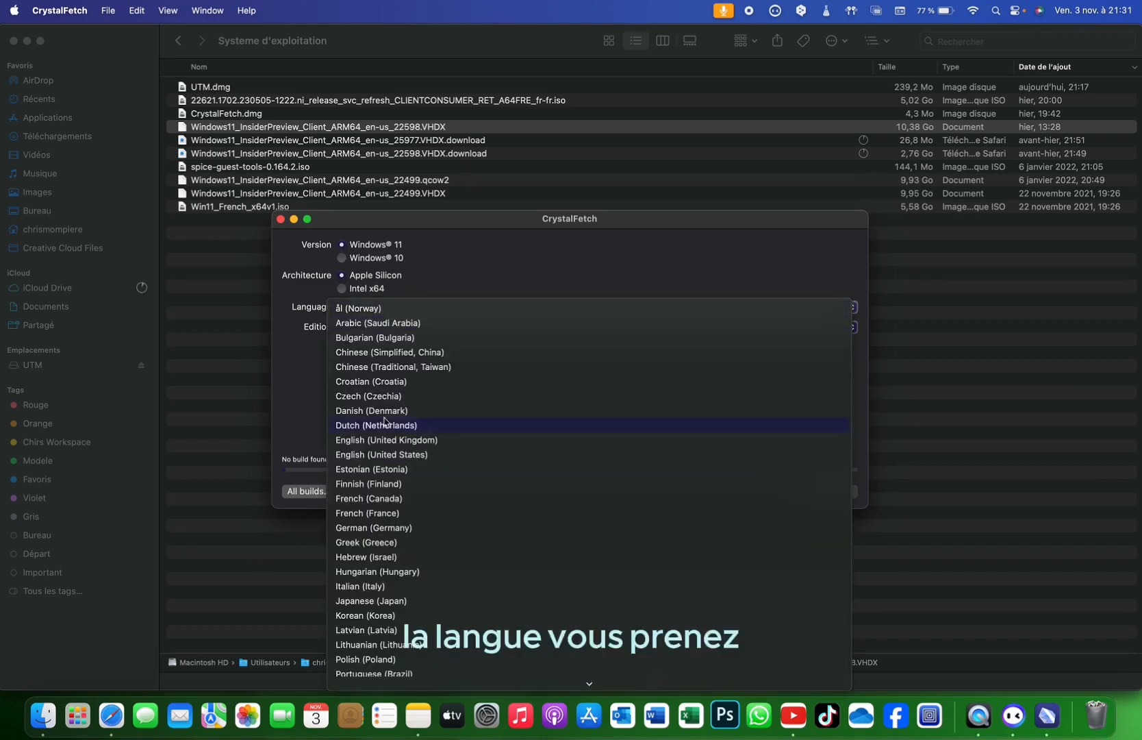
{"action": "left_click", "coordinate": [384, 514]}
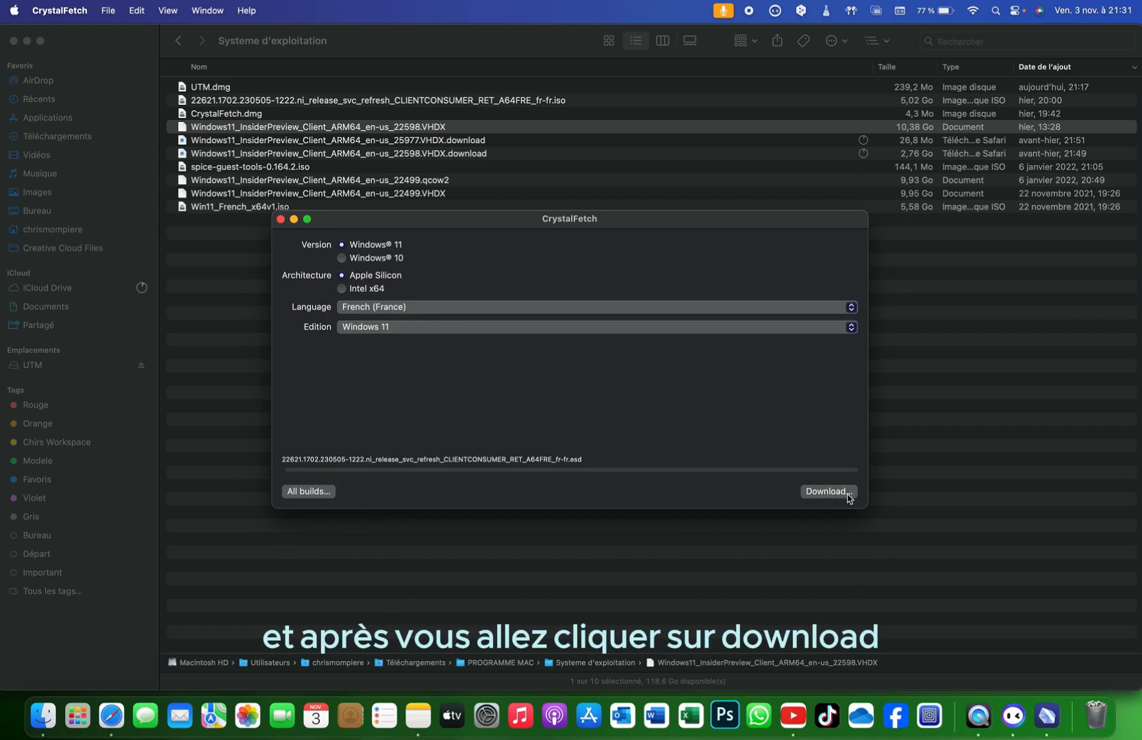
{"action": "left_click", "coordinate": [281, 219]}
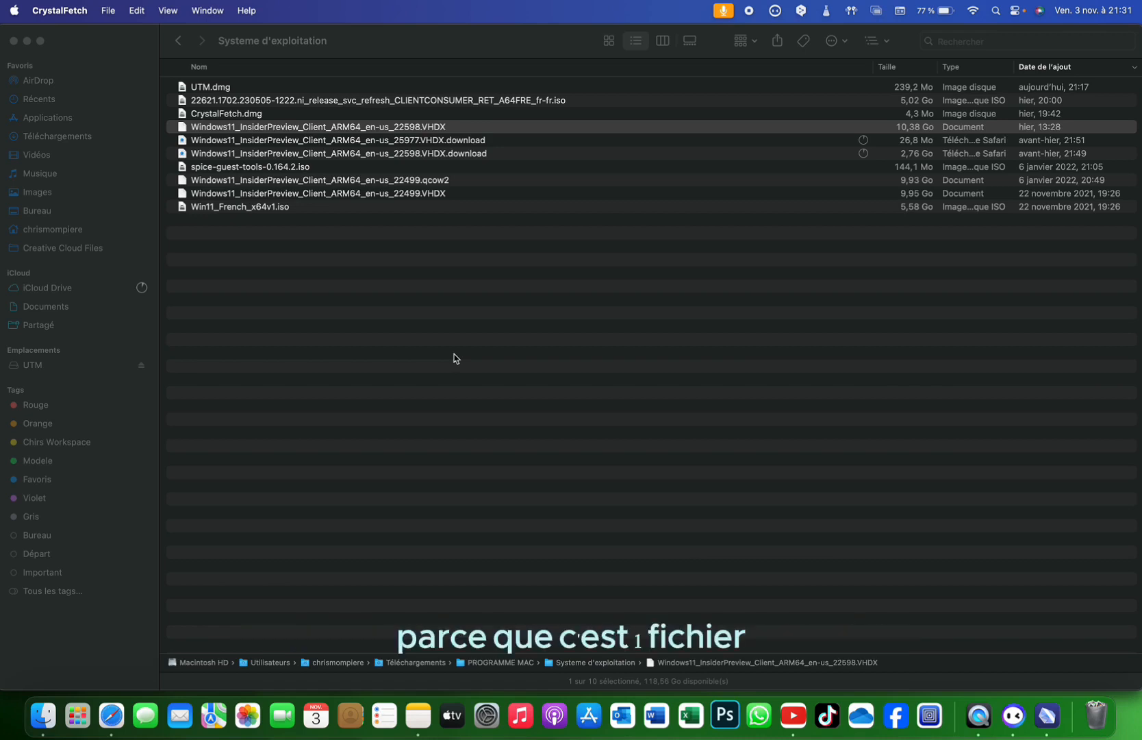
Select the 22621.1702 fr-fr Windows ISO in the Systeme d'exploitation folder and launch UTM
{"action": "left_click", "coordinate": [575, 101]}
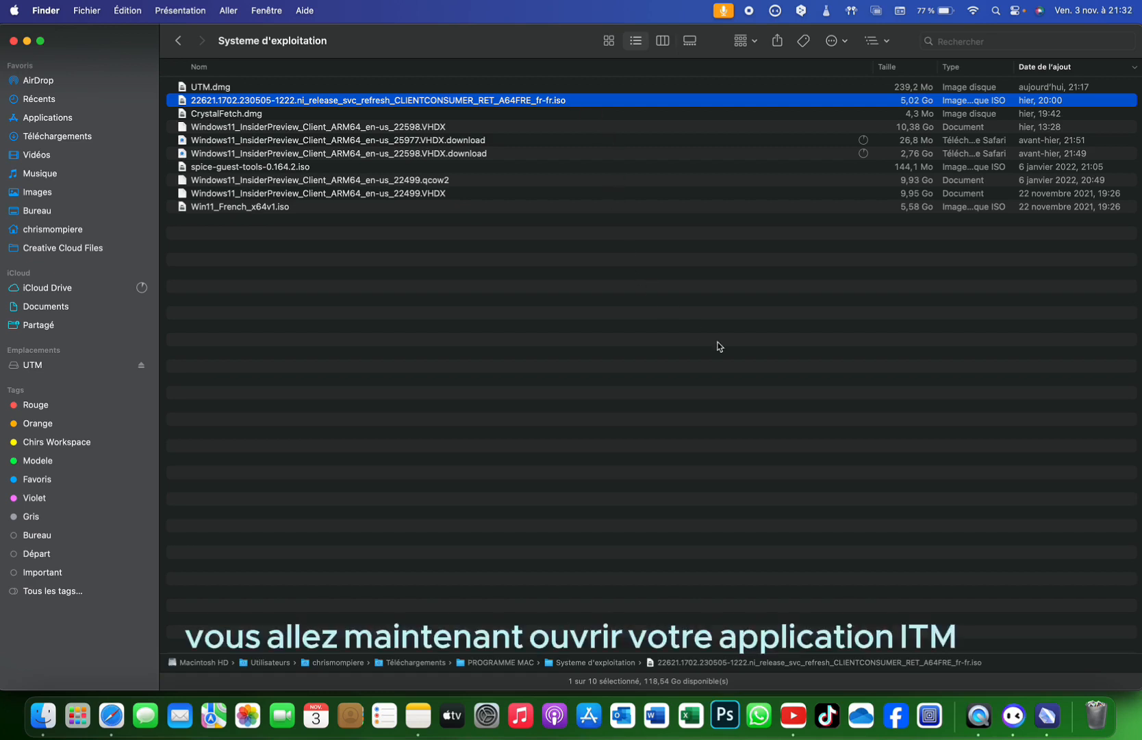
{"action": "key", "text": "F4"}
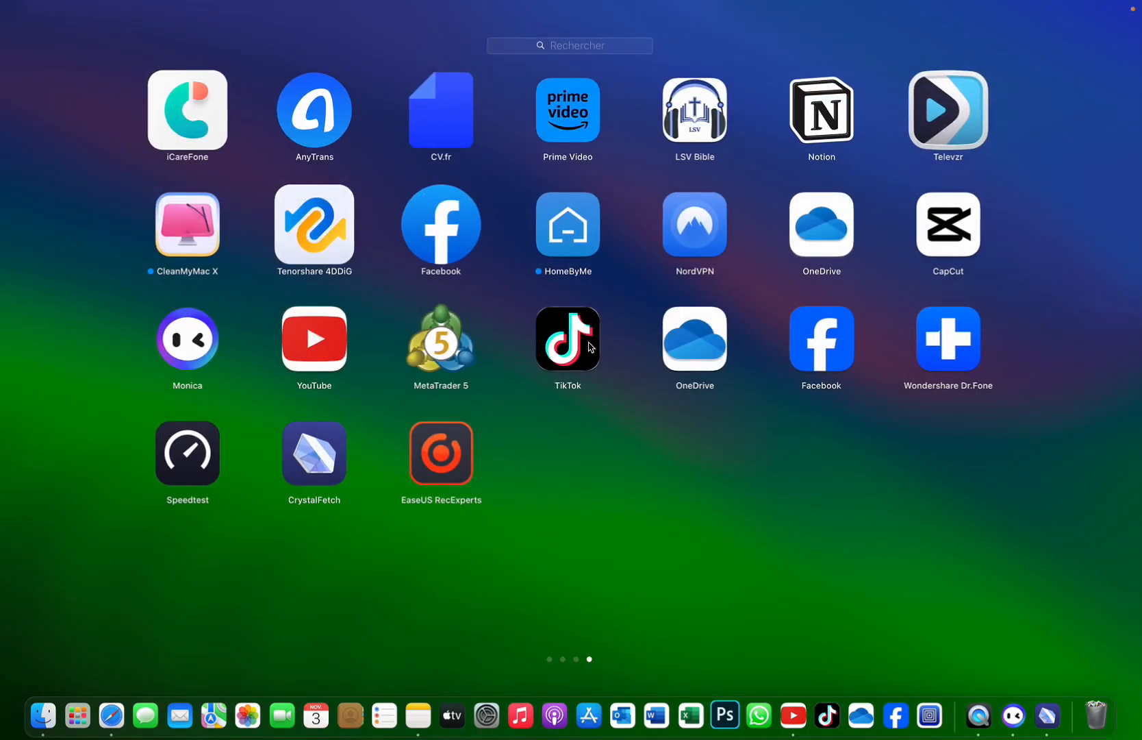
{"action": "type", "text": "ut"}
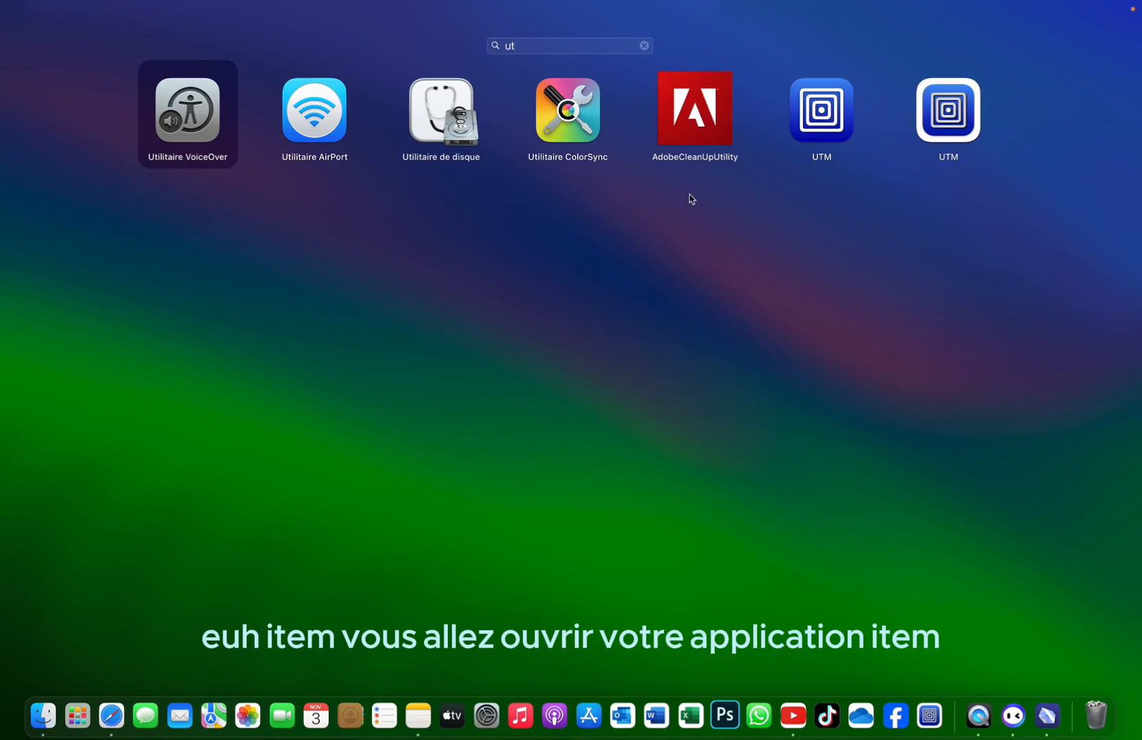
{"action": "left_click", "coordinate": [830, 119]}
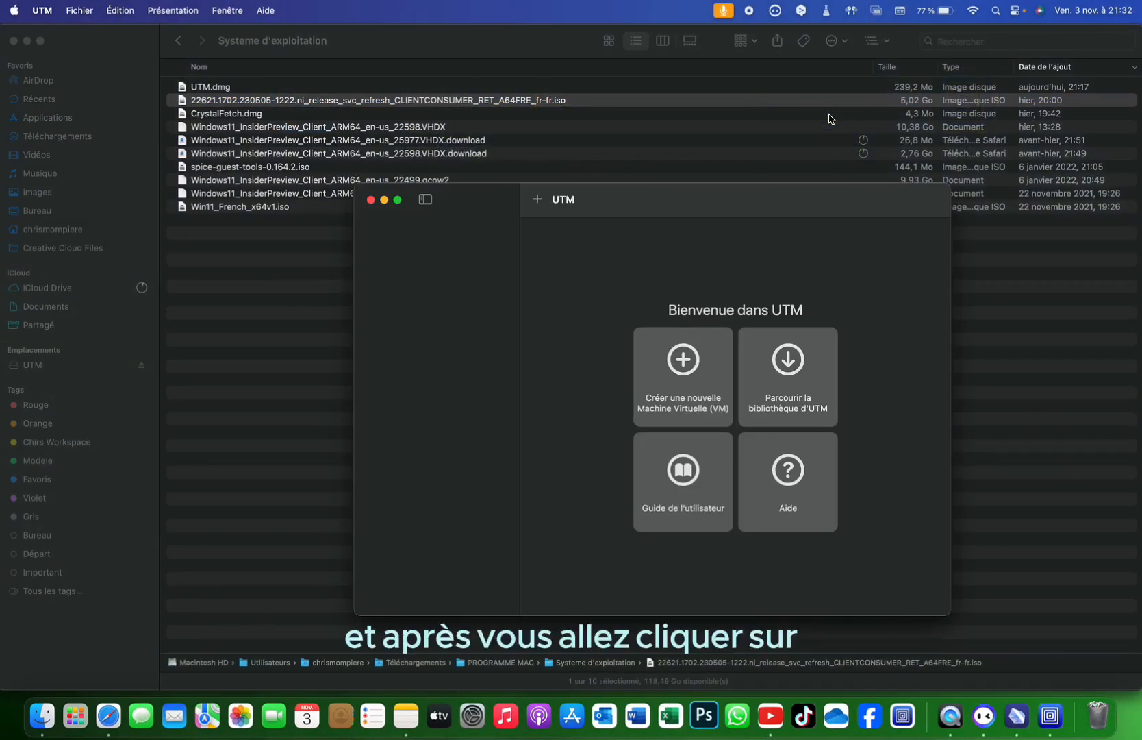
Start a new virtual machine, choosing virtualization and Windows as its operating system
{"action": "left_click", "coordinate": [684, 376]}
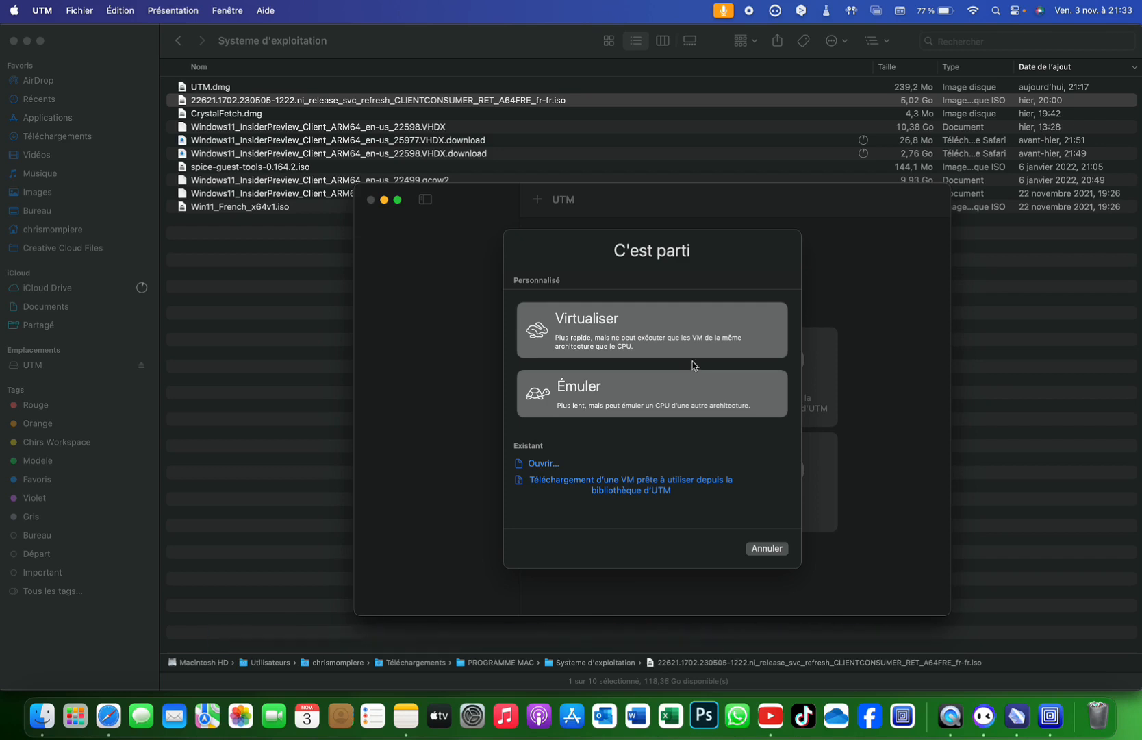
{"action": "left_click", "coordinate": [628, 338]}
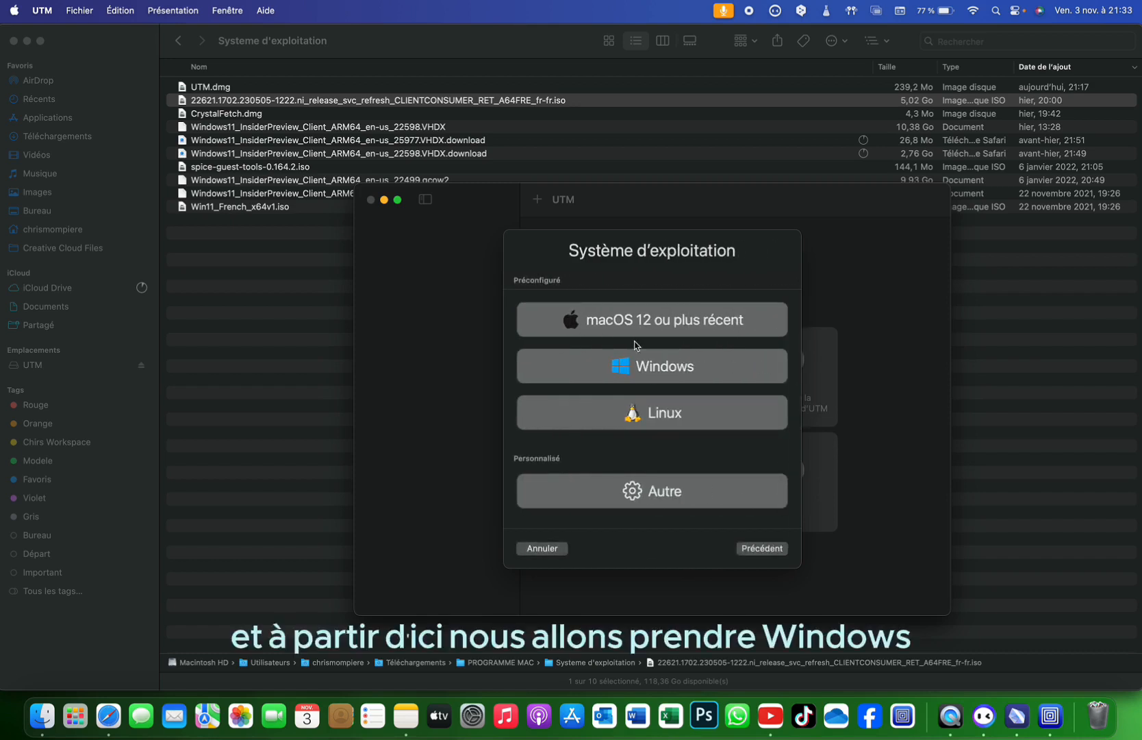
{"action": "left_click", "coordinate": [659, 363]}
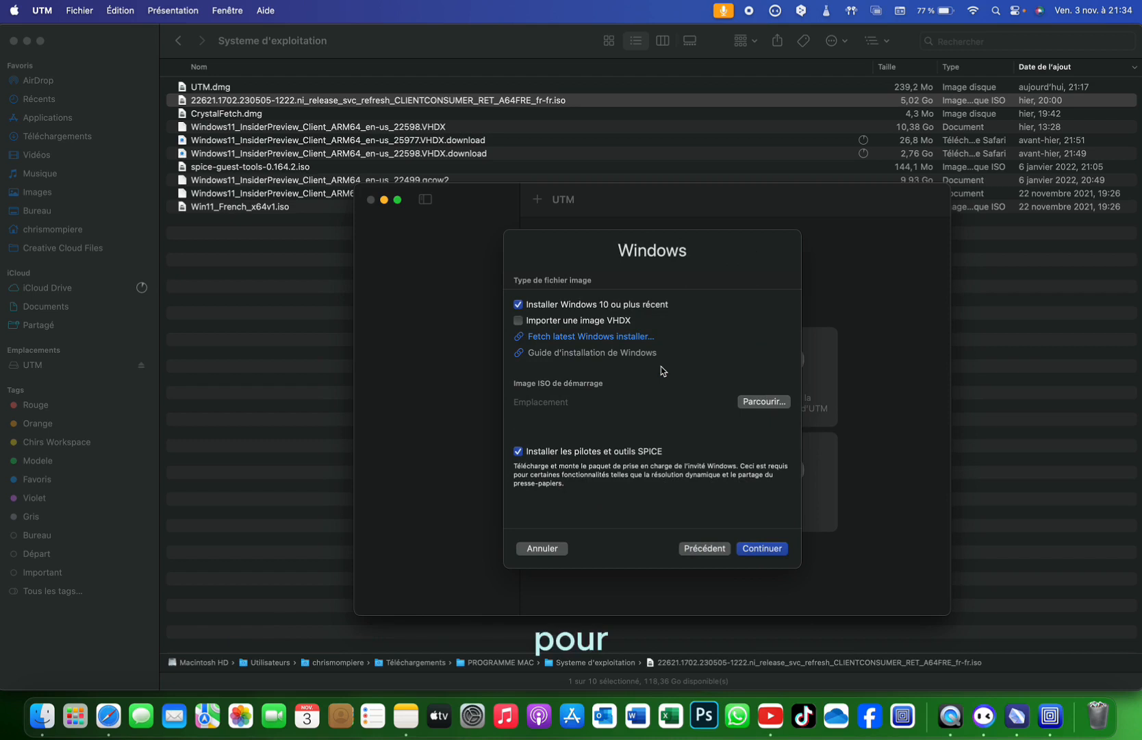
Choose the 22621.1702 fr-fr ISO from PROGRAMME MAC/Systeme d'exploitation as the boot image, keeping the SPICE drivers and tools option enabled
{"action": "left_click", "coordinate": [764, 404]}
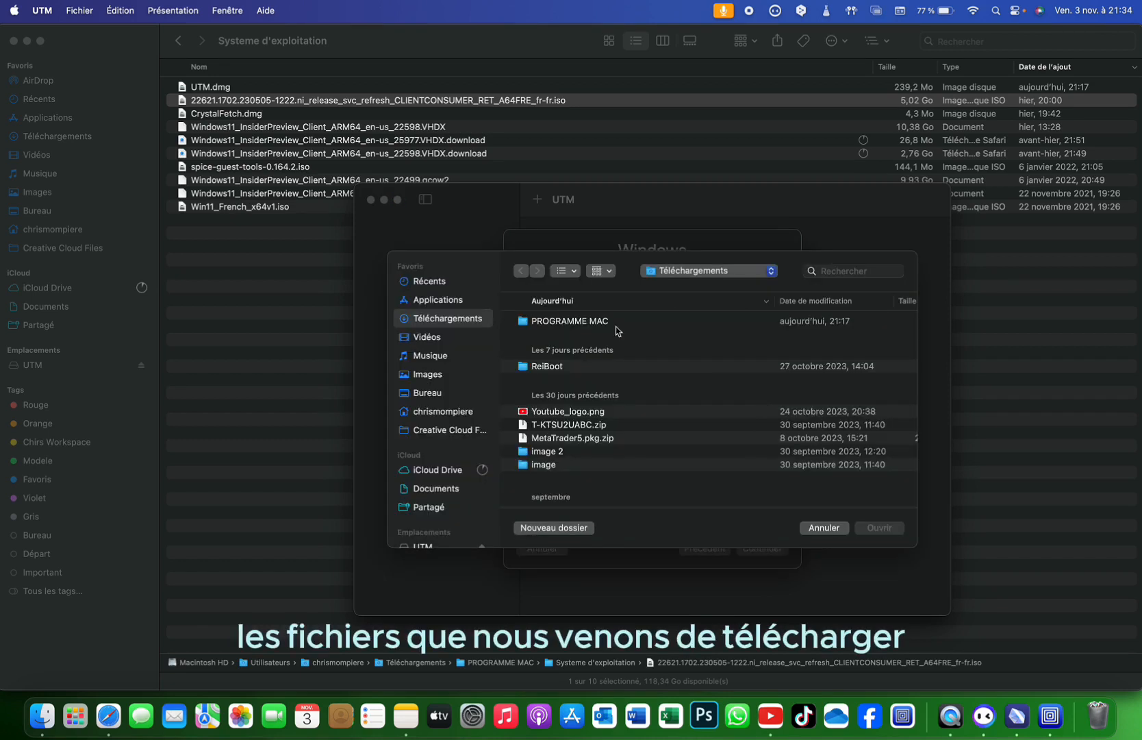
{"action": "left_click", "coordinate": [593, 320]}
{"action": "double_click", "coordinate": [593, 320]}
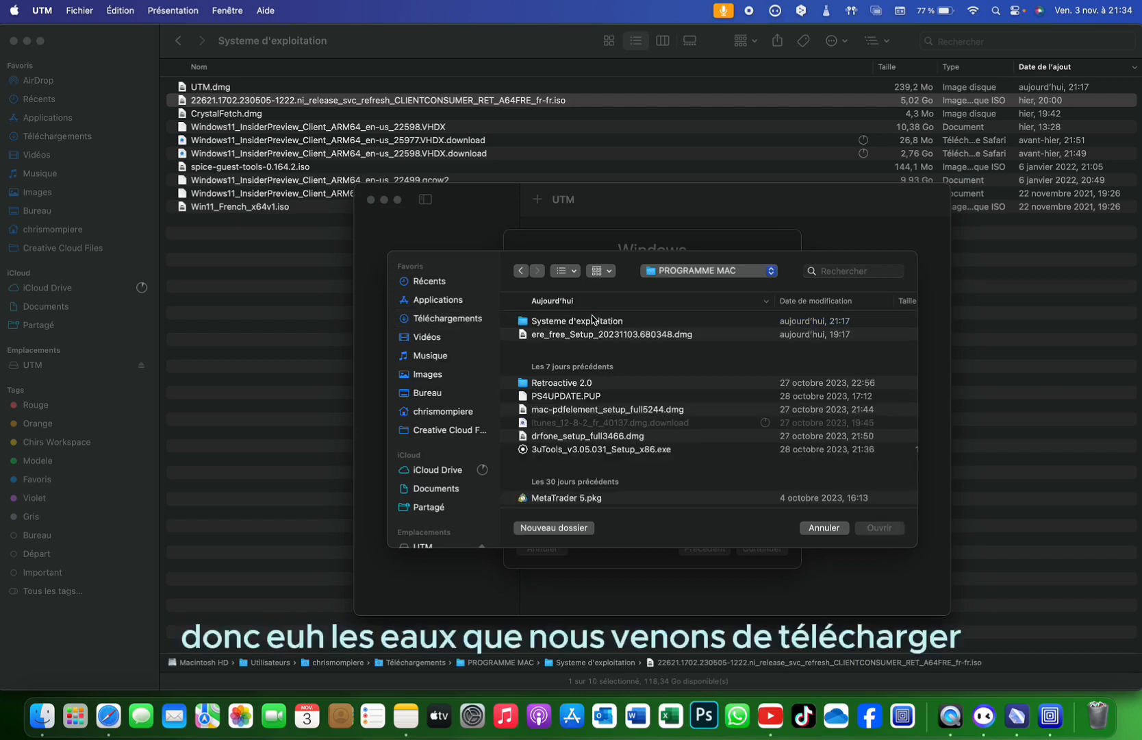
{"action": "double_click", "coordinate": [603, 322]}
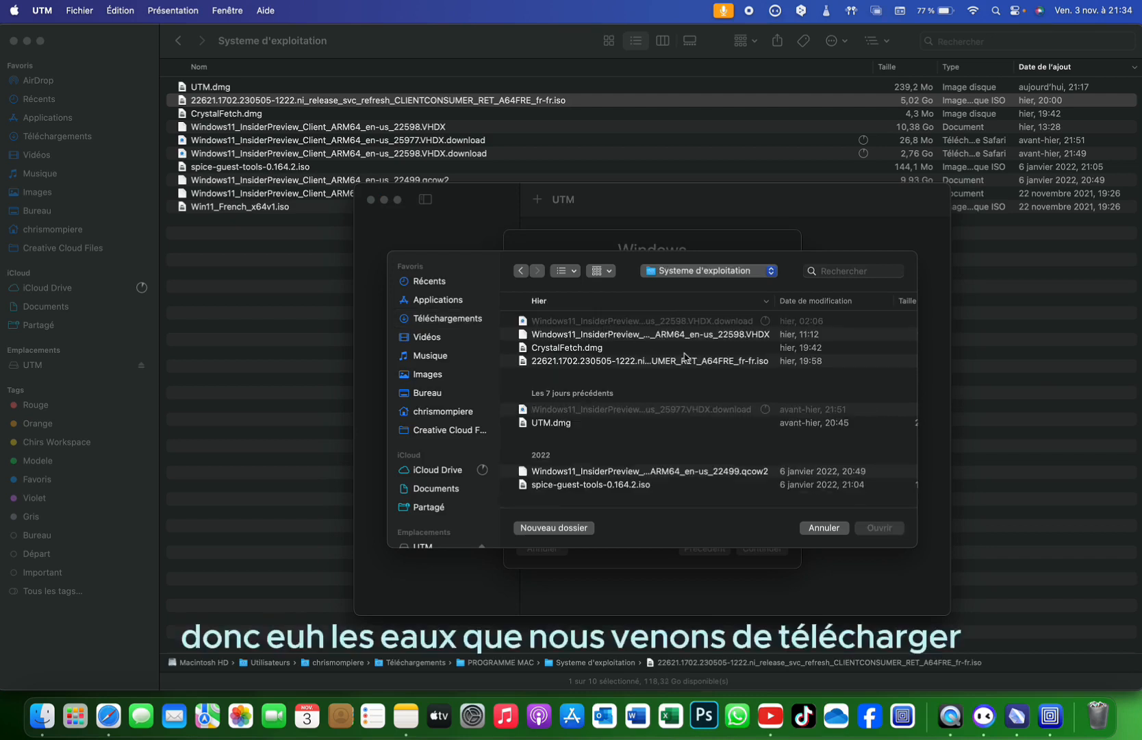
{"action": "double_click", "coordinate": [735, 362]}
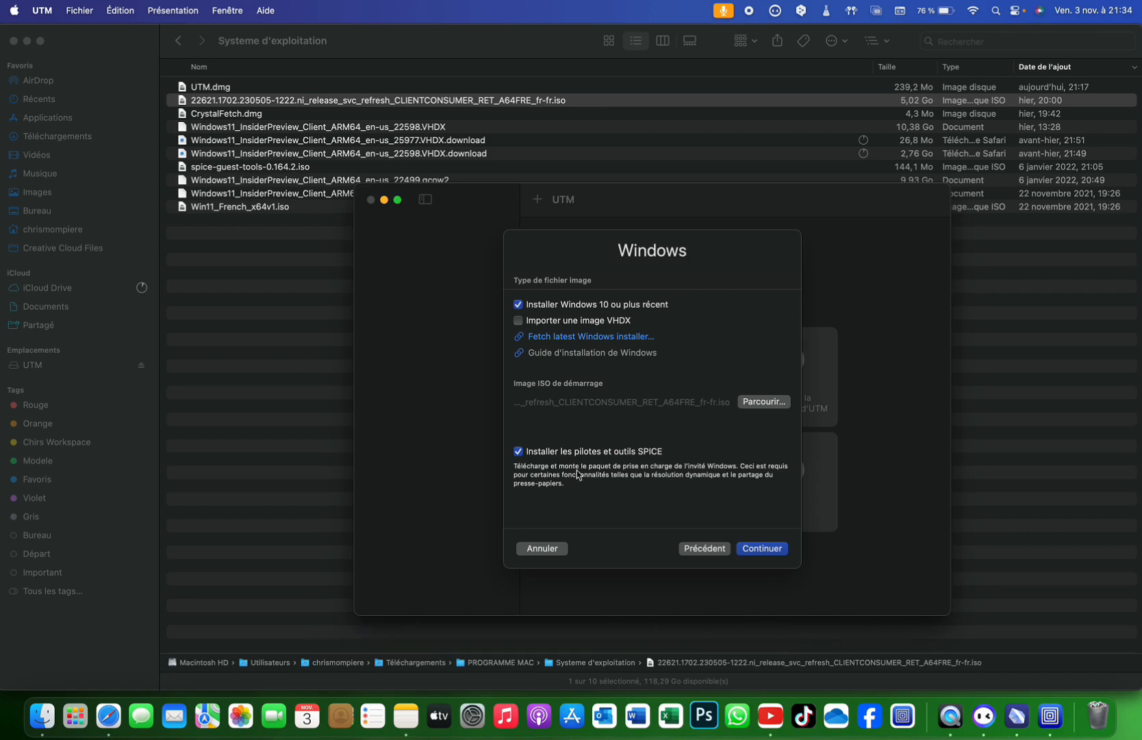
{"action": "left_click", "coordinate": [774, 550]}
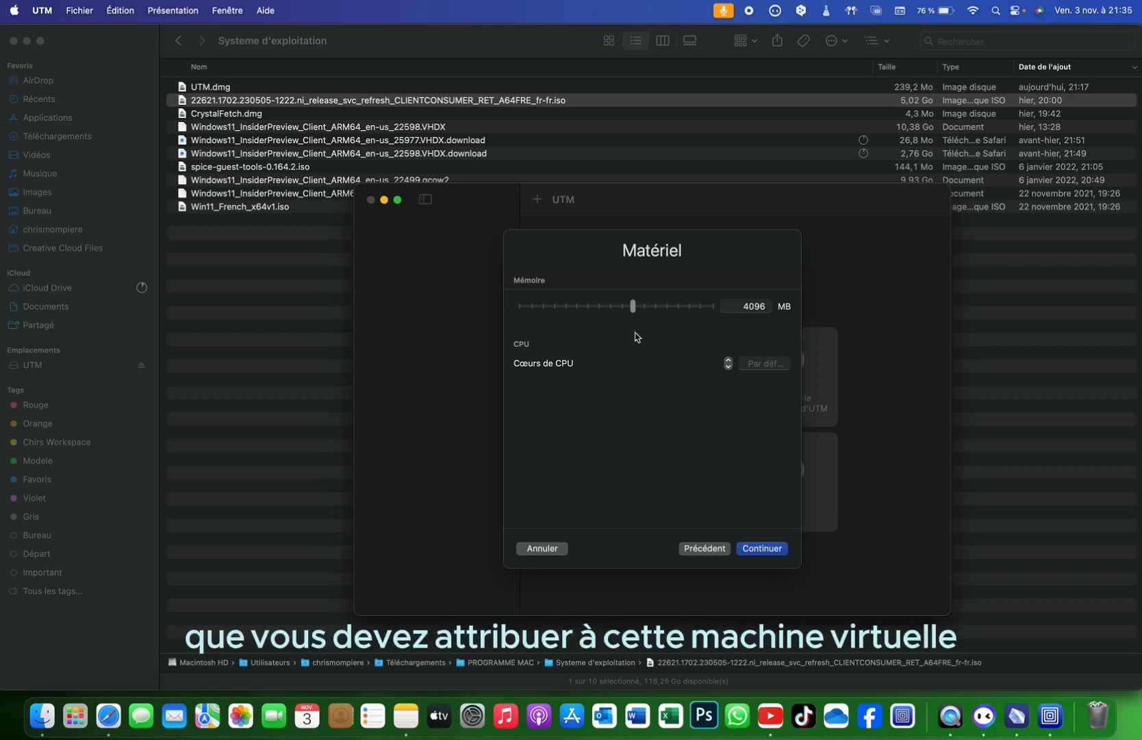
Allocate 16384 MB of memory and 8 CPU cores to the virtual machine
{"action": "left_click_drag", "start_coordinate": [634, 308], "coordinate": [698, 314]}
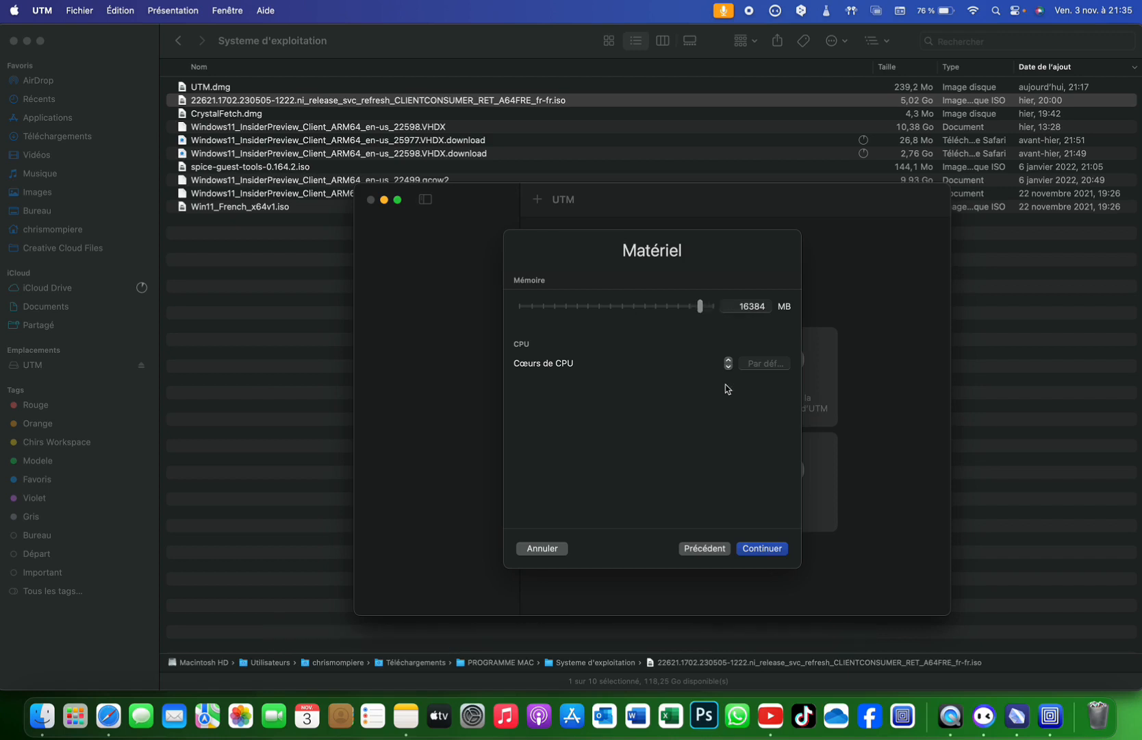
{"action": "left_click", "coordinate": [728, 361]}
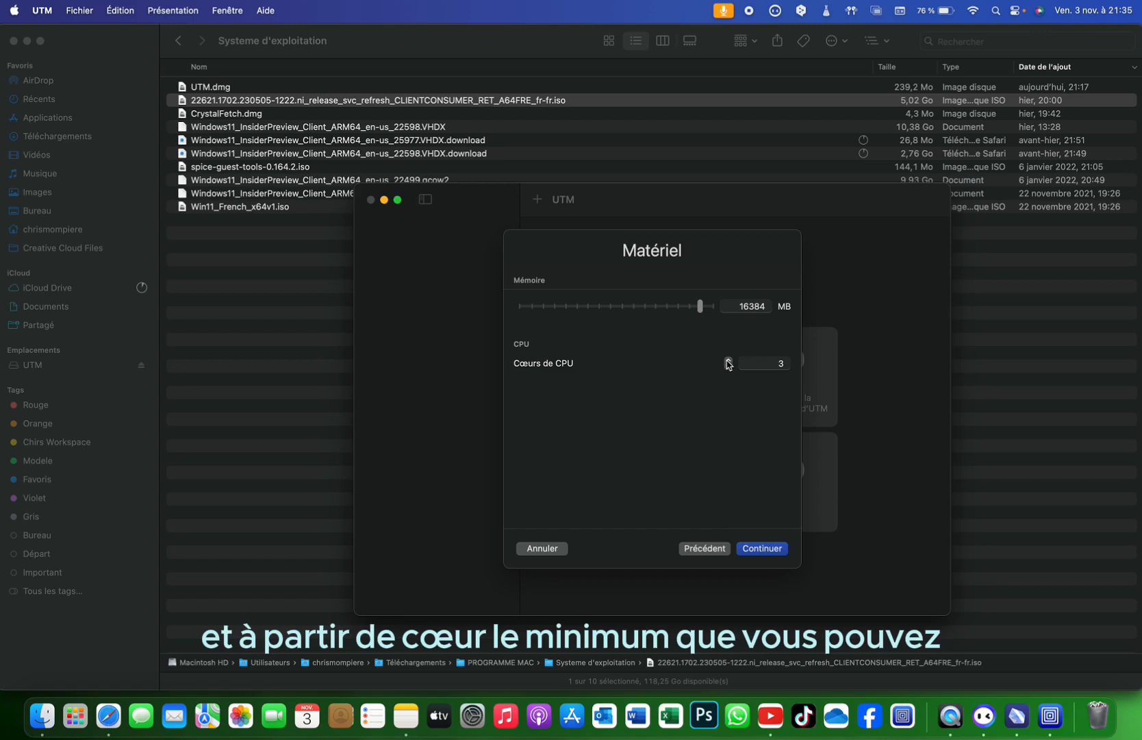
{"action": "left_click", "coordinate": [728, 361]}
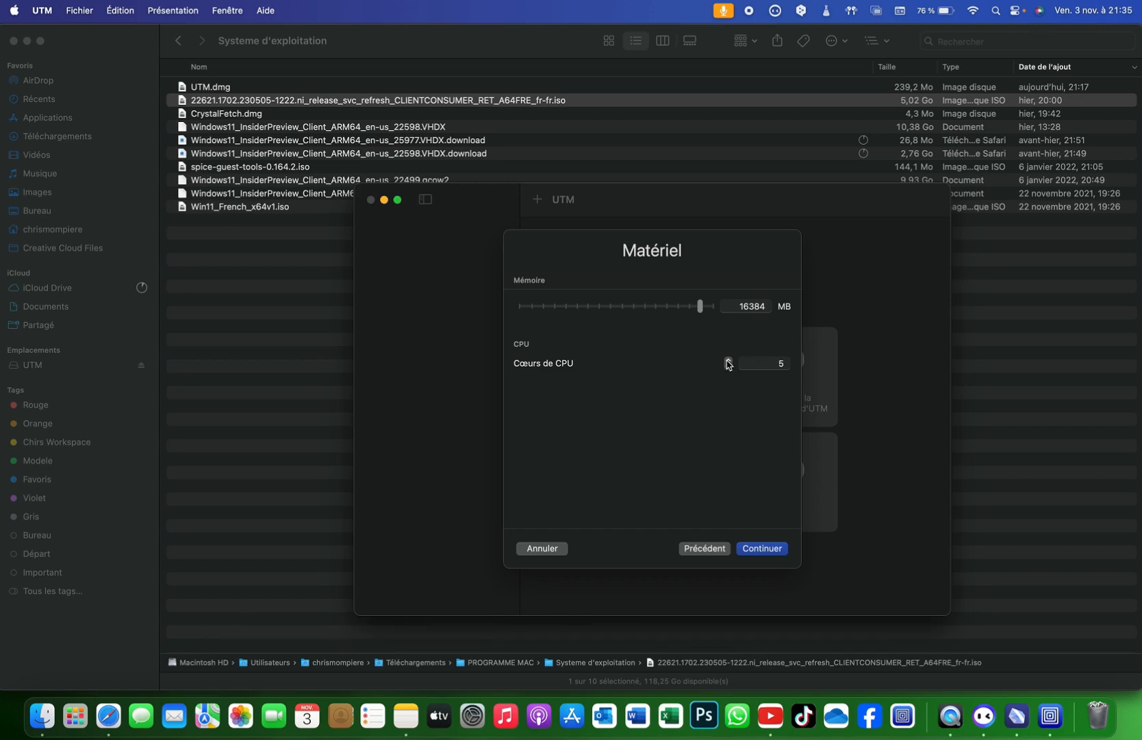
{"action": "left_click", "coordinate": [728, 361]}
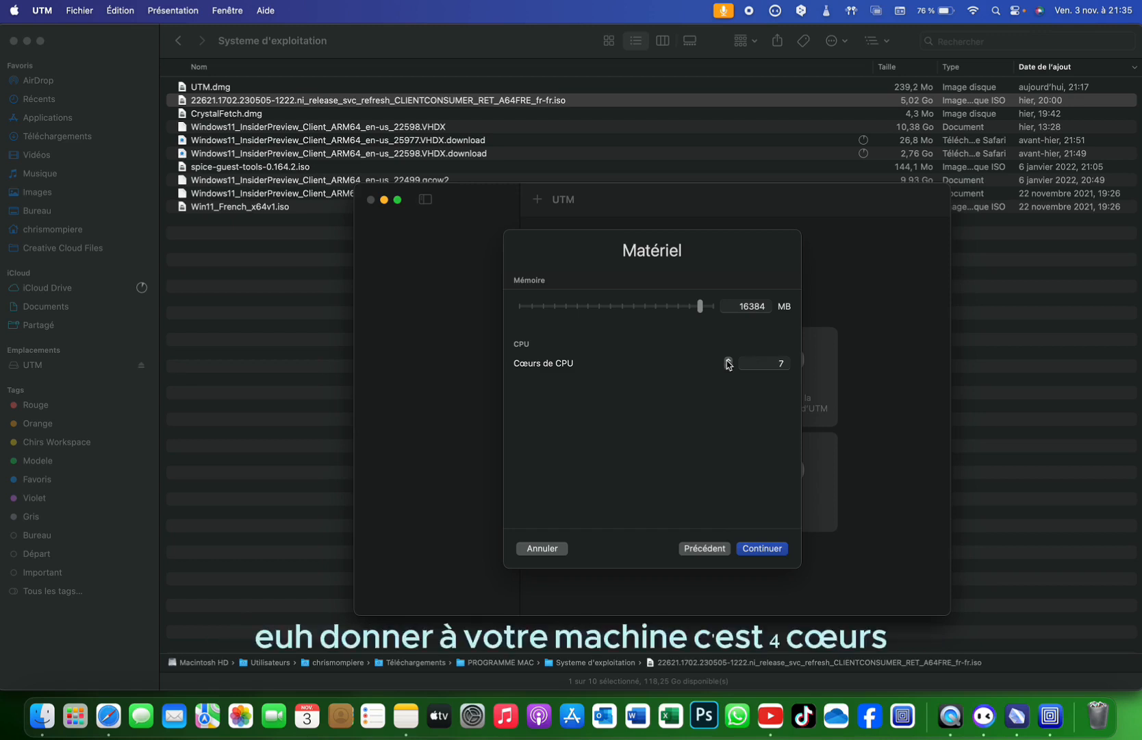
{"action": "left_click", "coordinate": [728, 361]}
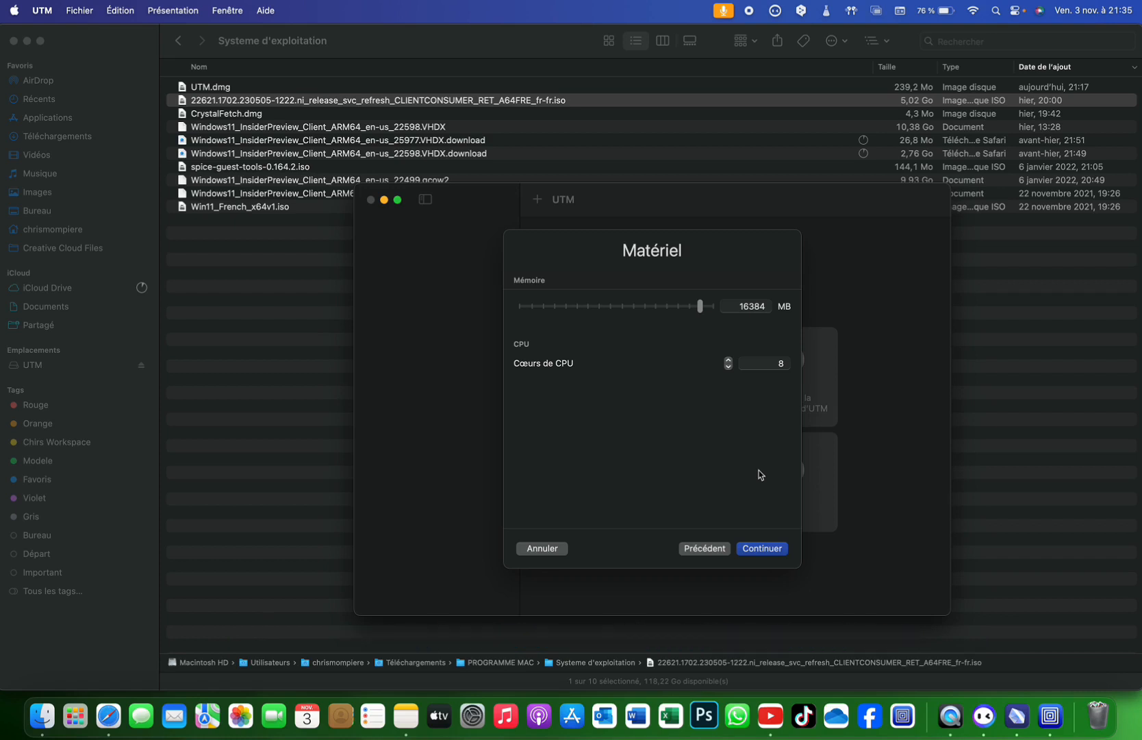
{"action": "left_click", "coordinate": [768, 551]}
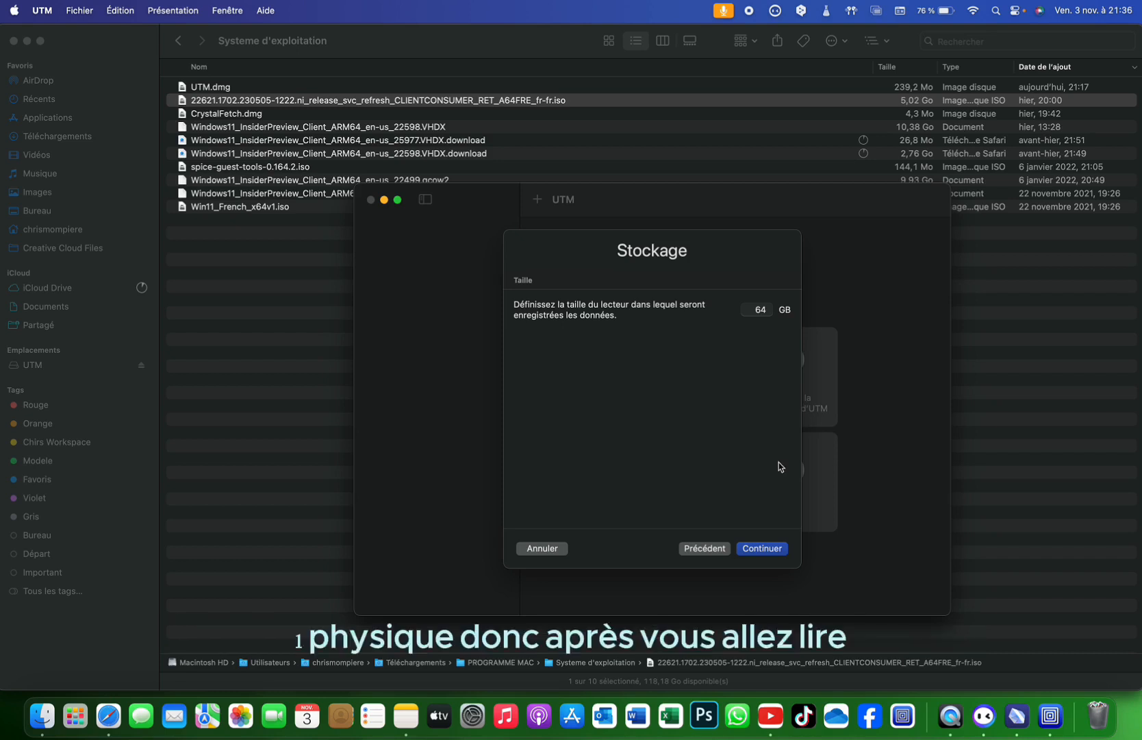
Accept the 64 GB drive size and continue without a shared folder
{"action": "left_click", "coordinate": [771, 551]}
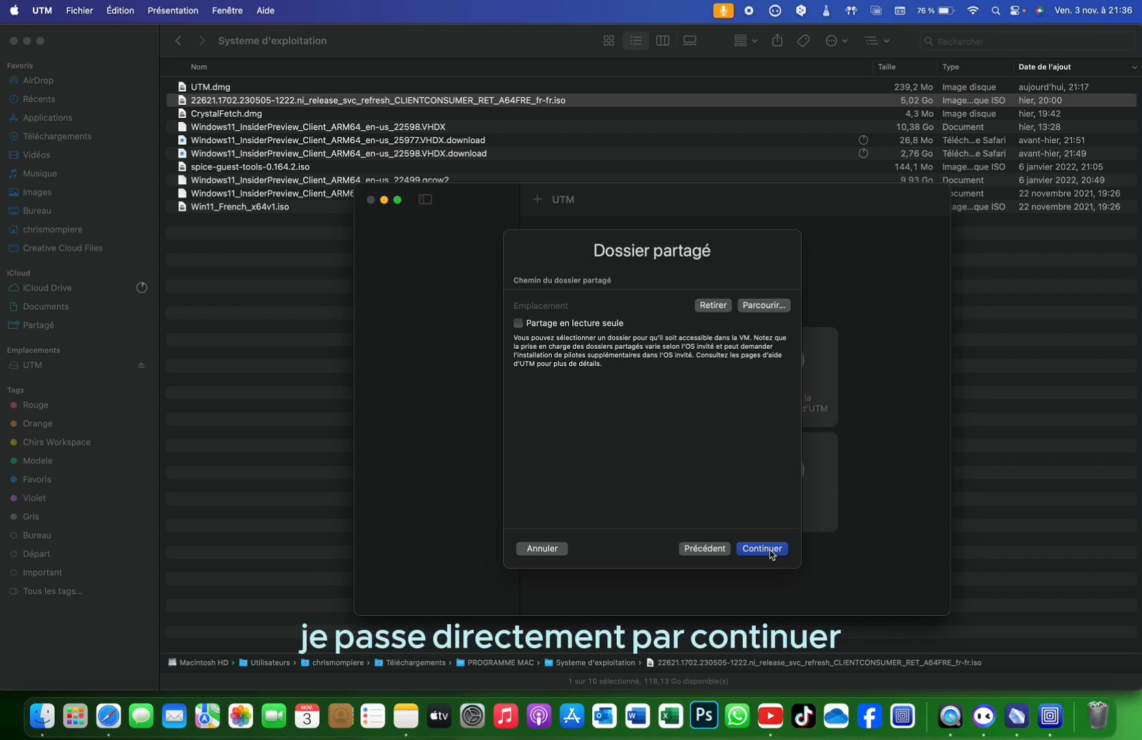
{"action": "left_click", "coordinate": [766, 548]}
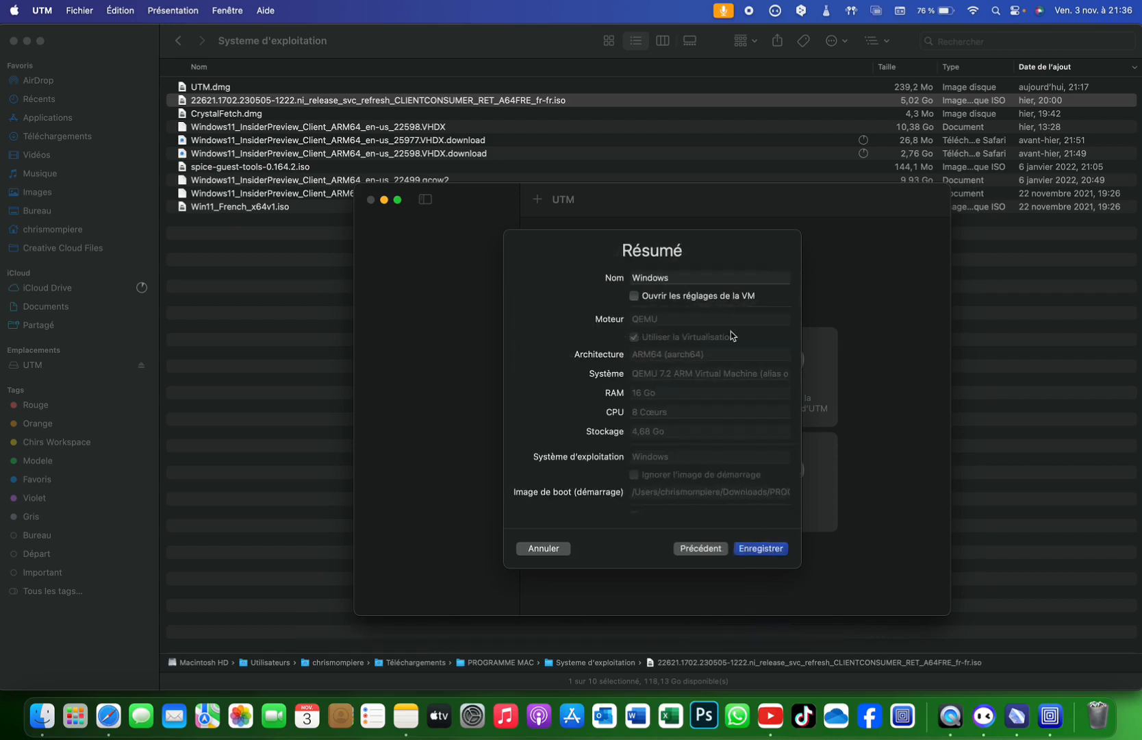
Name the virtual machine "Windows 11 arm" and save it
{"action": "left_click", "coordinate": [700, 281]}
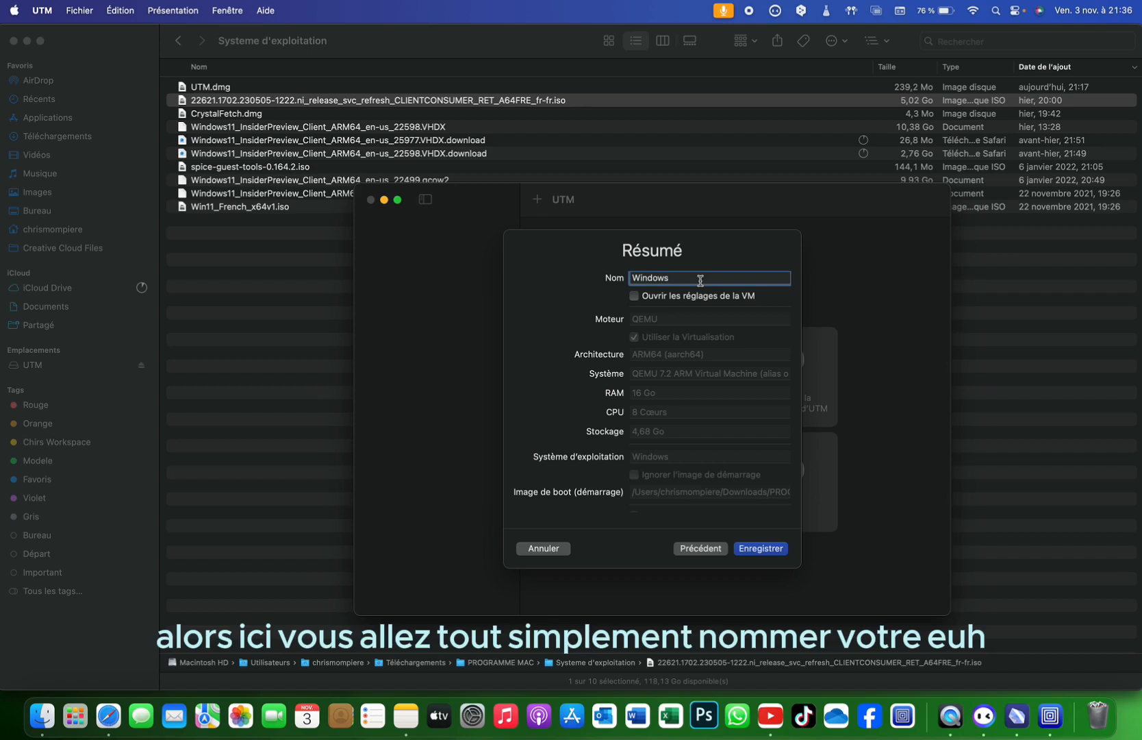
{"action": "type", "text": "11"}
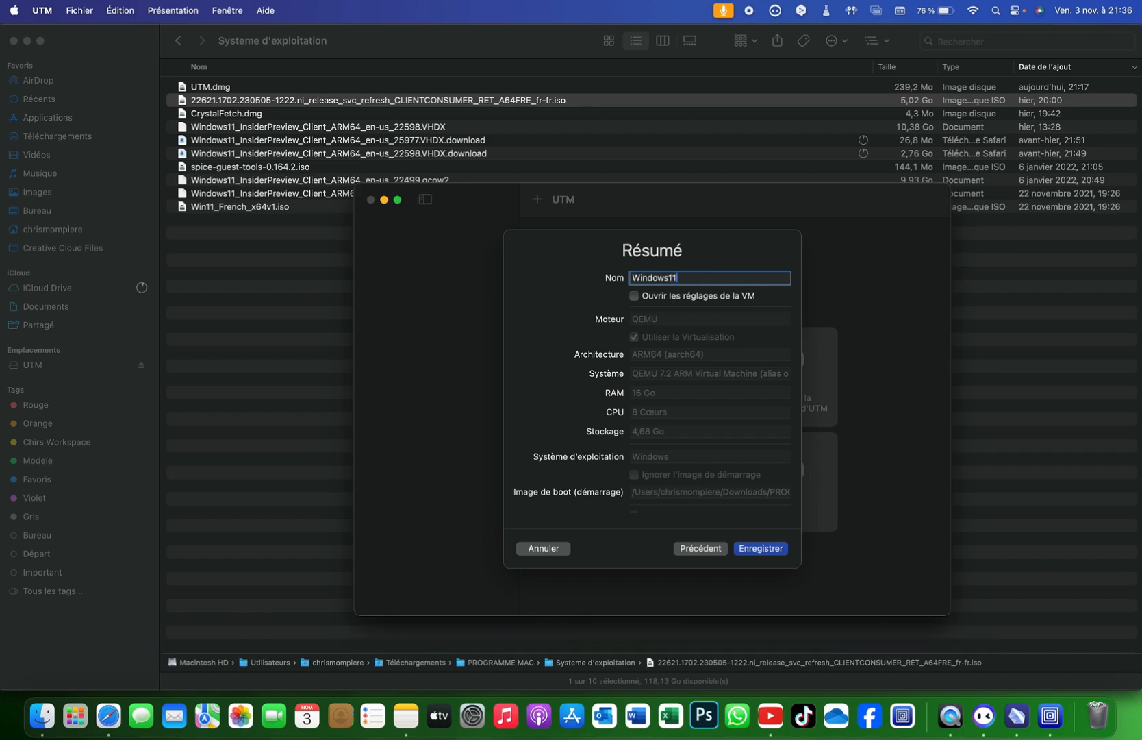
{"action": "type", "text": " arm"}
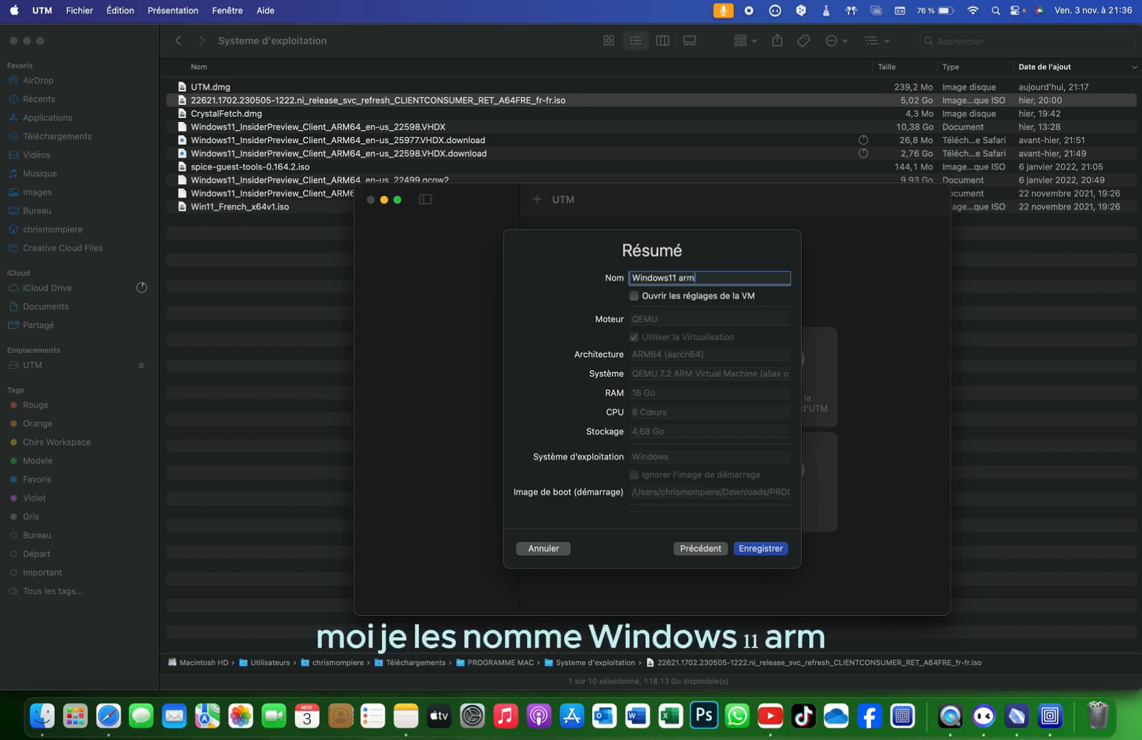
{"action": "left_click", "coordinate": [669, 277]}
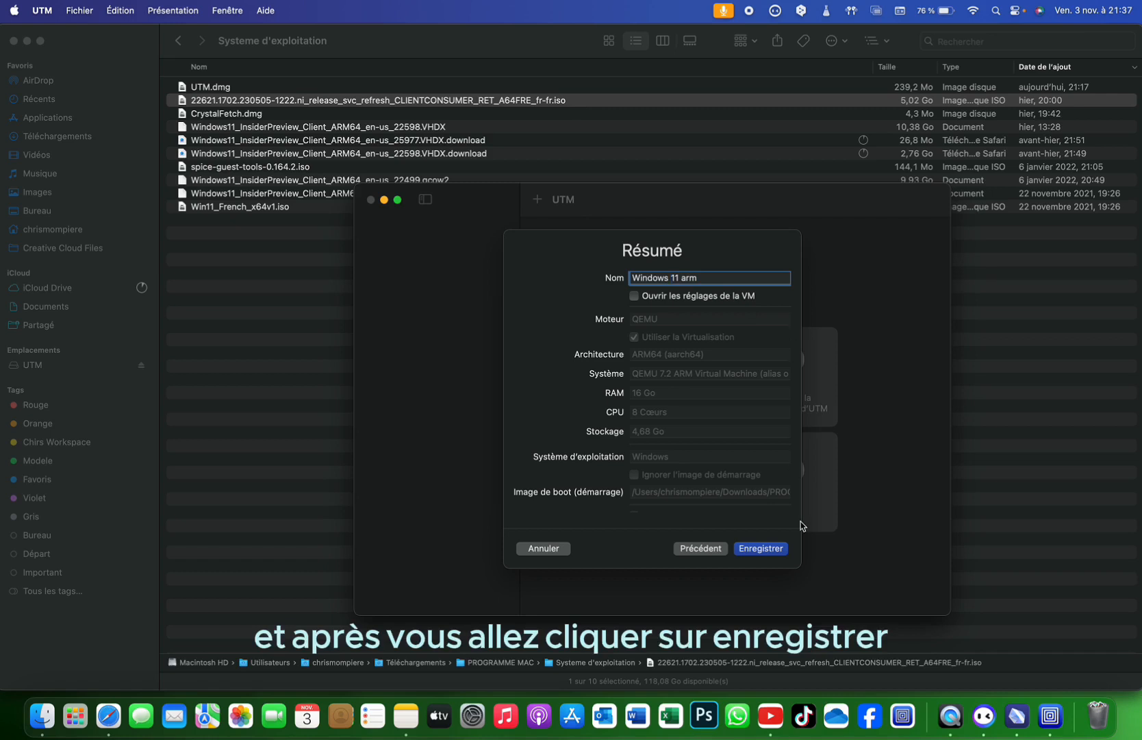
{"action": "left_click", "coordinate": [761, 547]}
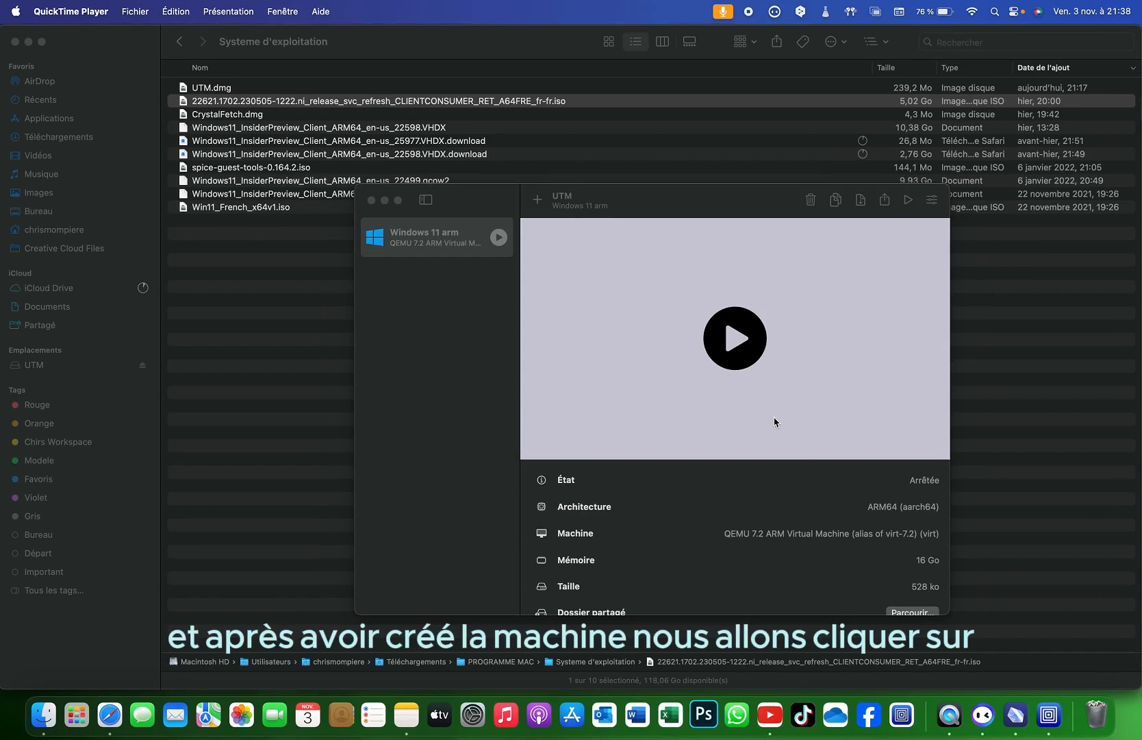
Start the Windows 11 arm virtual machine and boot it from the installation disc
{"action": "left_click", "coordinate": [746, 343]}
{"action": "left_click", "coordinate": [746, 344]}
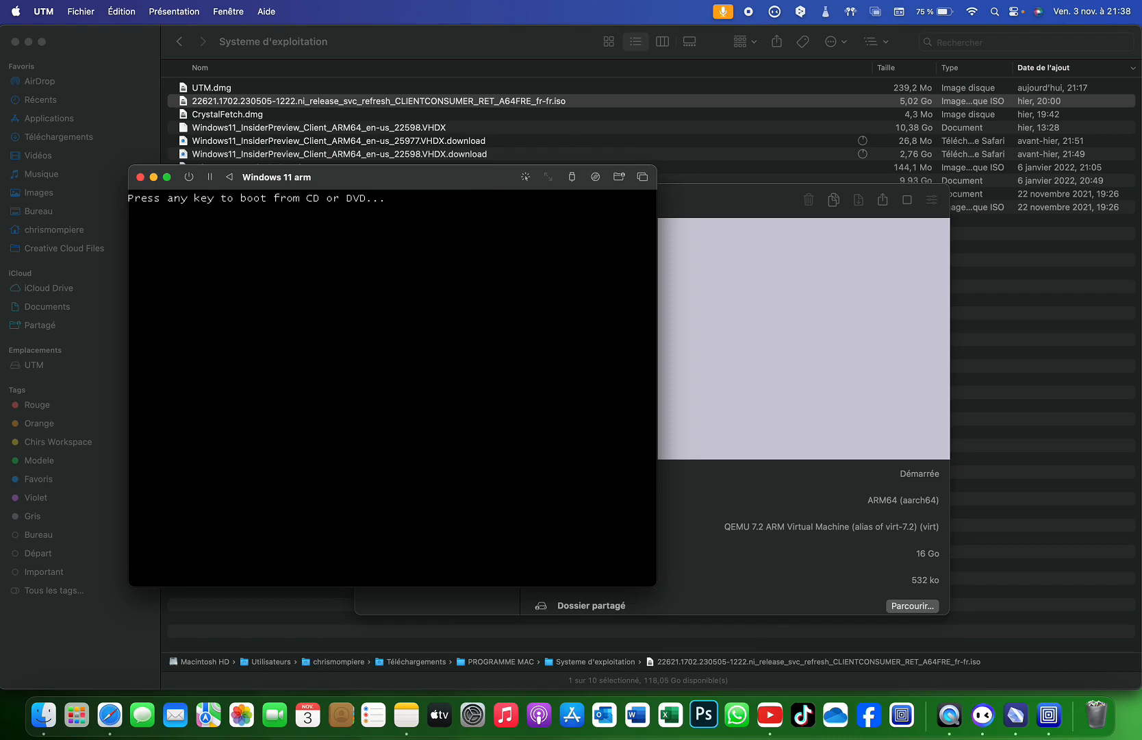
{"action": "key", "text": "space"}
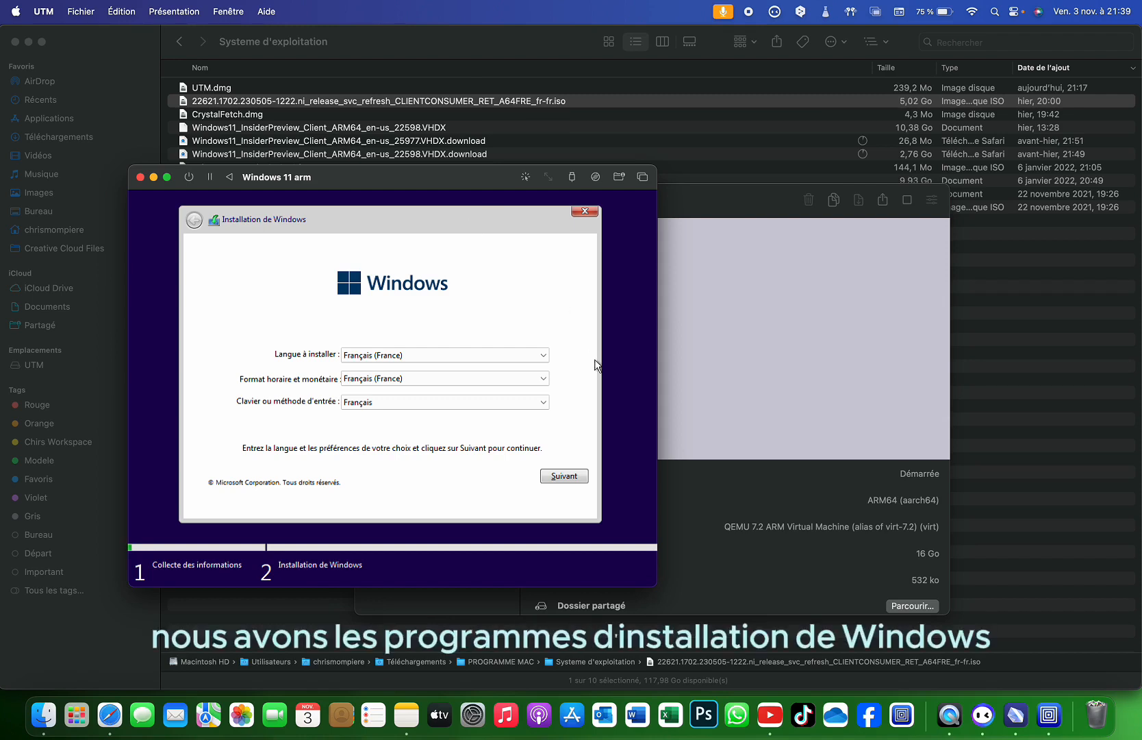
Accept the French language settings, skip the product key, and choose Windows 11 Professionnel as the edition to install
{"action": "left_click", "coordinate": [565, 477]}
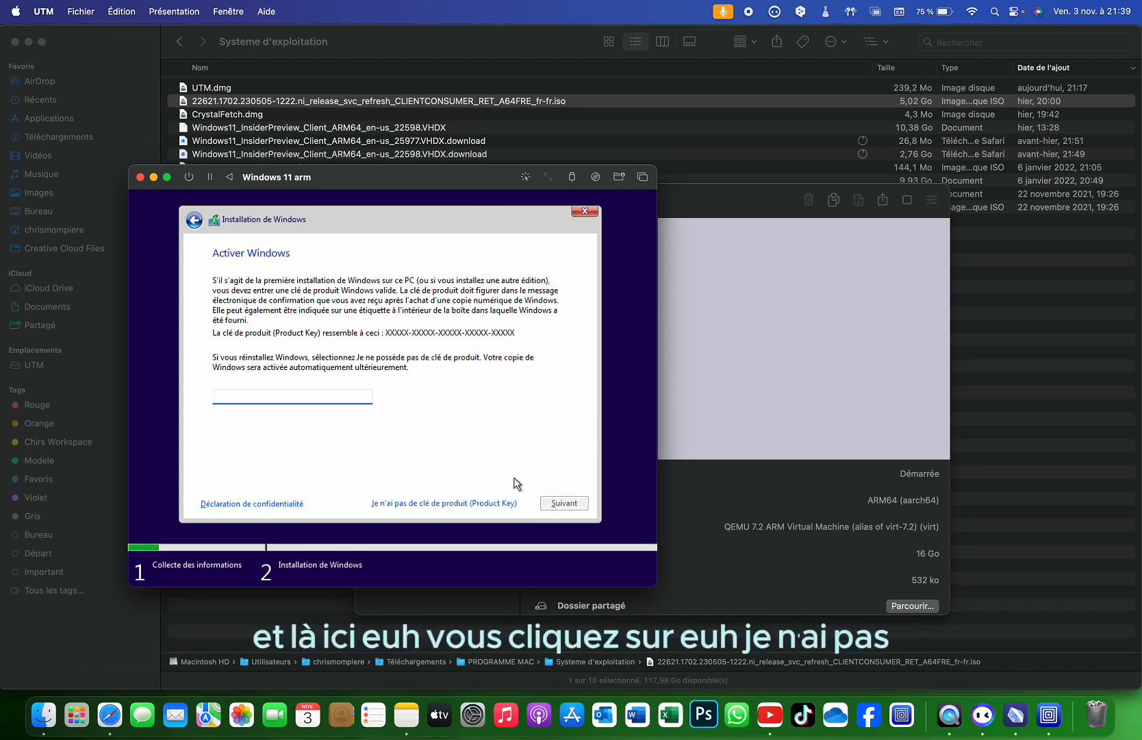
{"action": "left_click", "coordinate": [452, 505]}
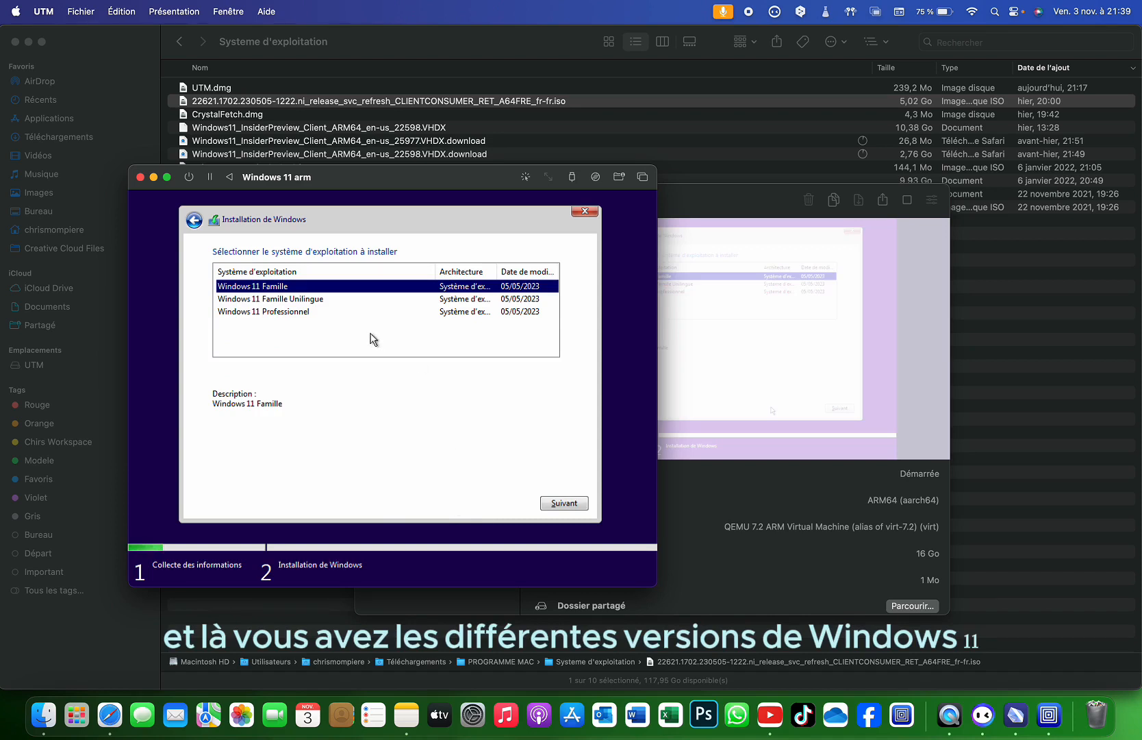
{"action": "left_click", "coordinate": [306, 313]}
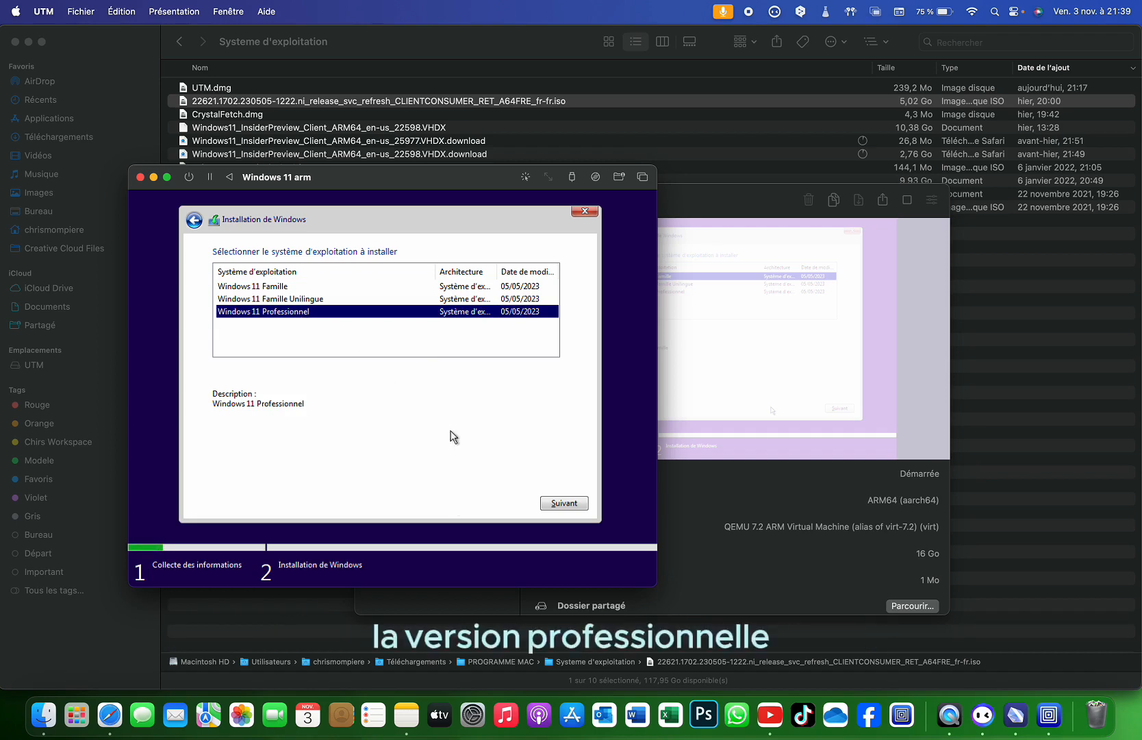
{"action": "left_click", "coordinate": [567, 502]}
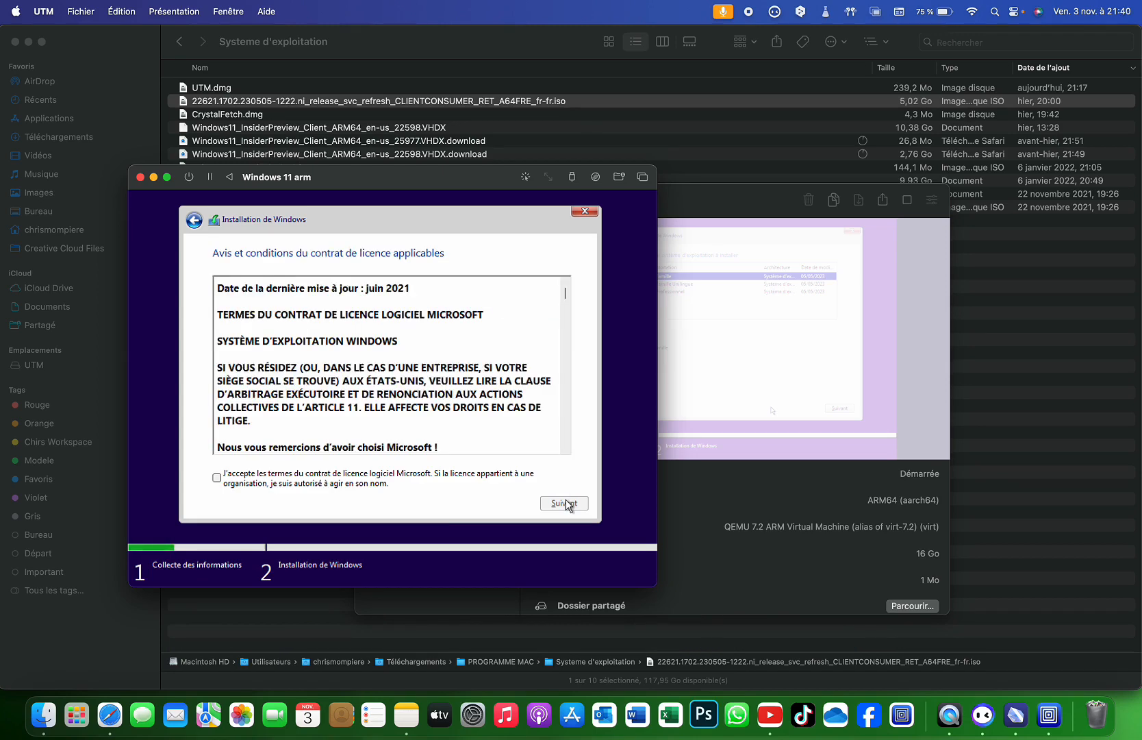
Accept the Microsoft licence terms and install Windows on the unallocated space of Lecteur 0
{"action": "left_click", "coordinate": [216, 478]}
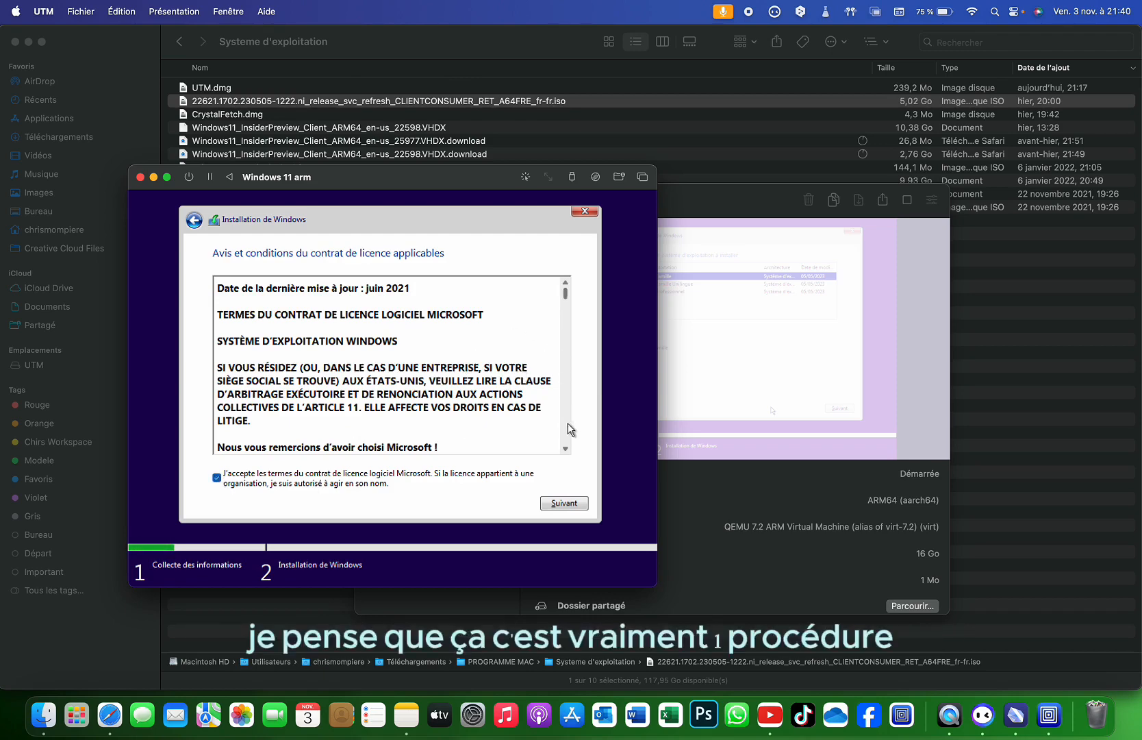
{"action": "left_click", "coordinate": [564, 503]}
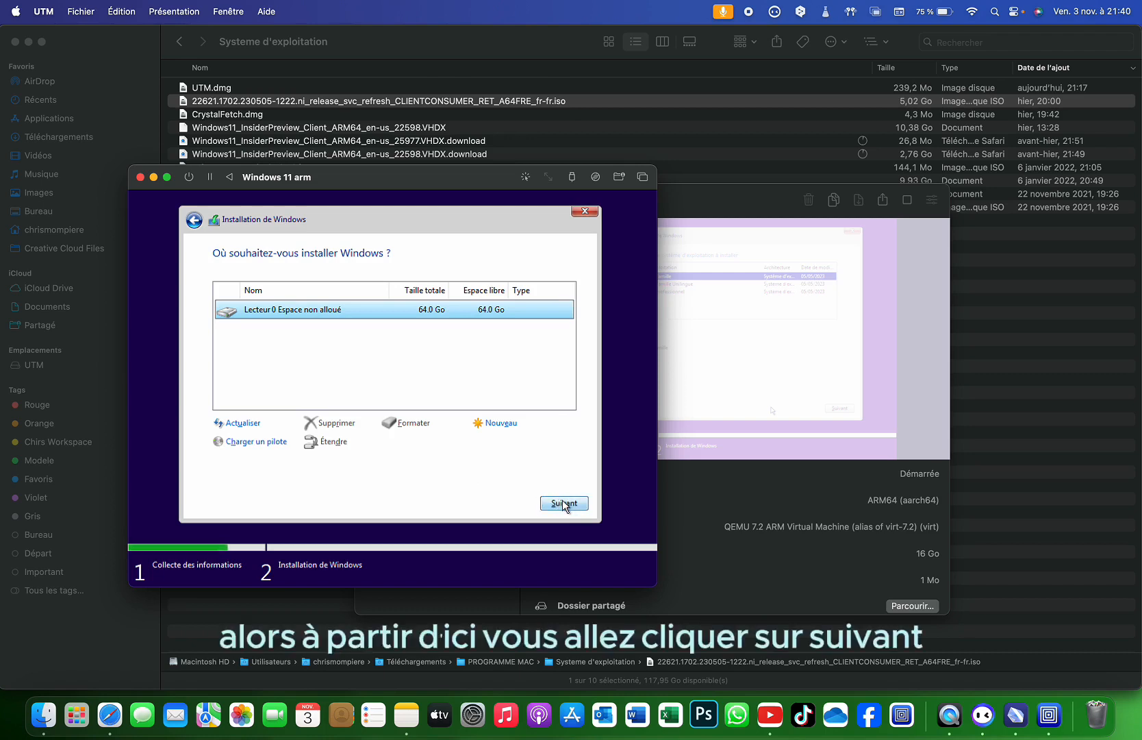
{"action": "left_click", "coordinate": [564, 504]}
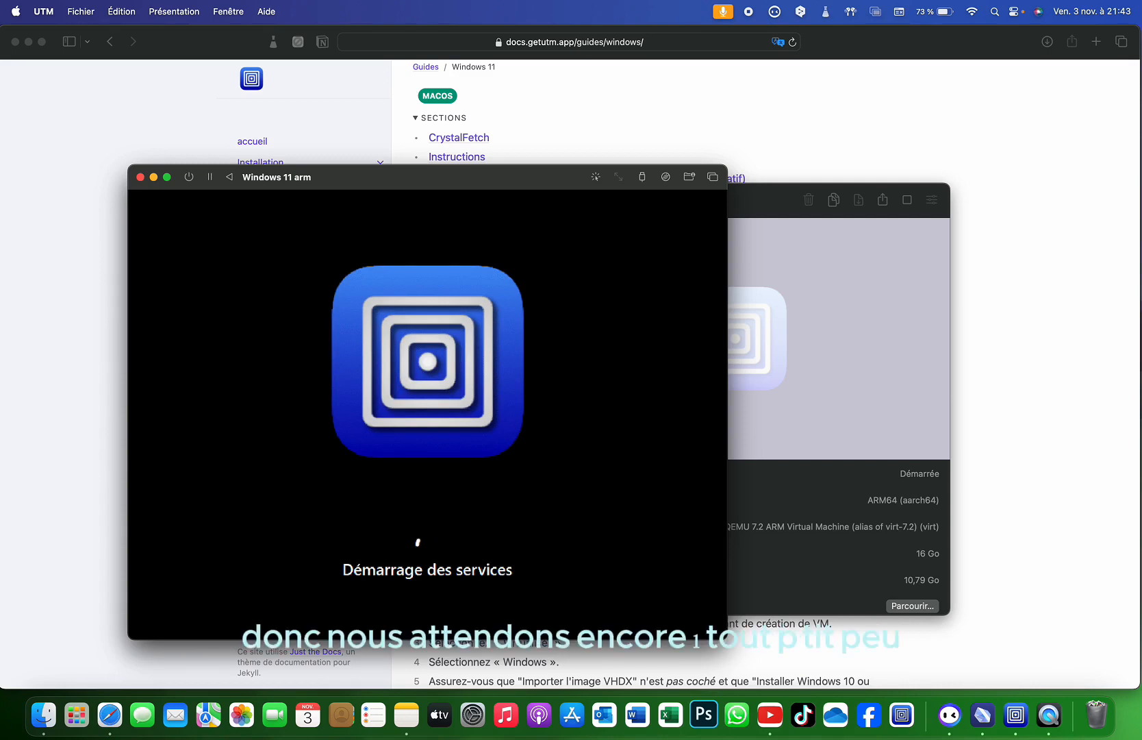
Choose Congo (RDC) as the country or region in the Windows setup and confirm it
{"action": "left_click_drag", "start_coordinate": [519, 169], "coordinate": [518, 70]}
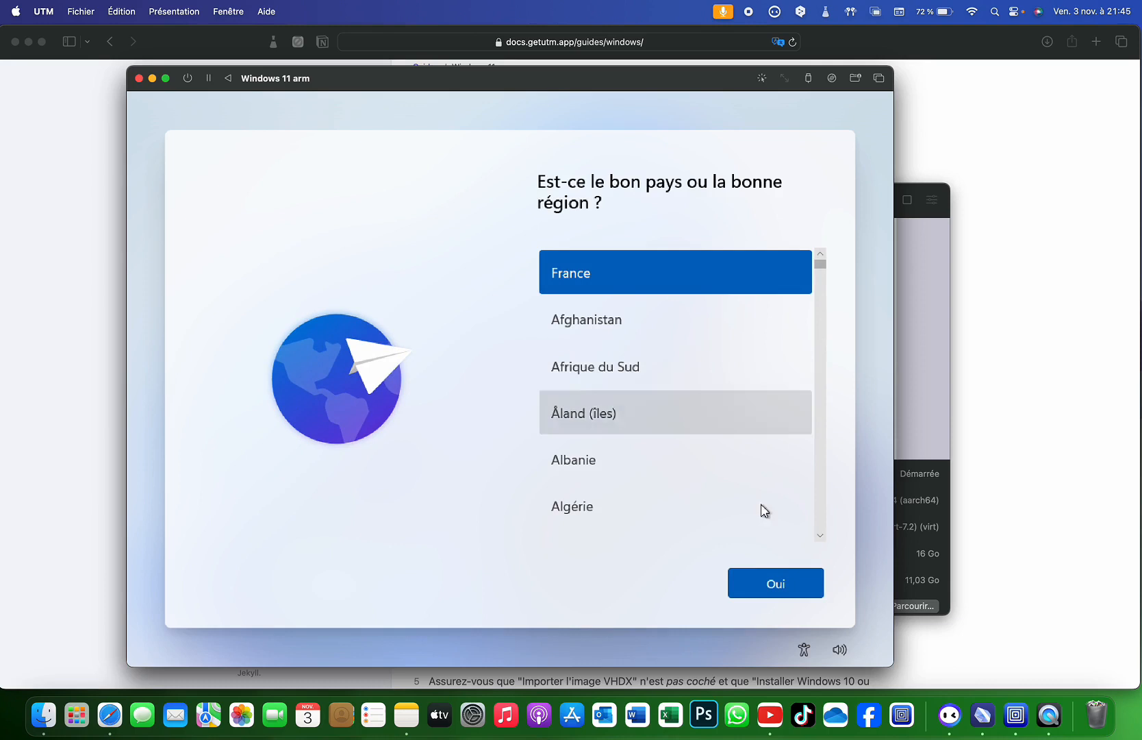
{"action": "left_click", "coordinate": [821, 536]}
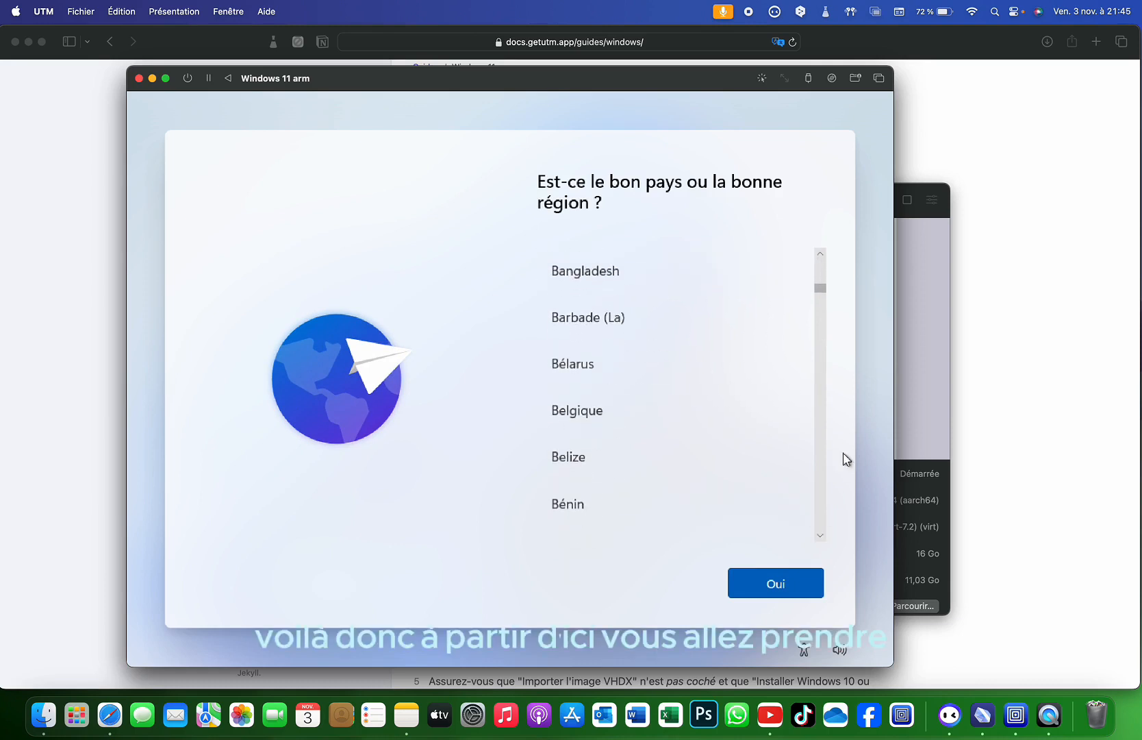
{"action": "left_click", "coordinate": [821, 536]}
{"action": "left_click", "coordinate": [821, 536]}
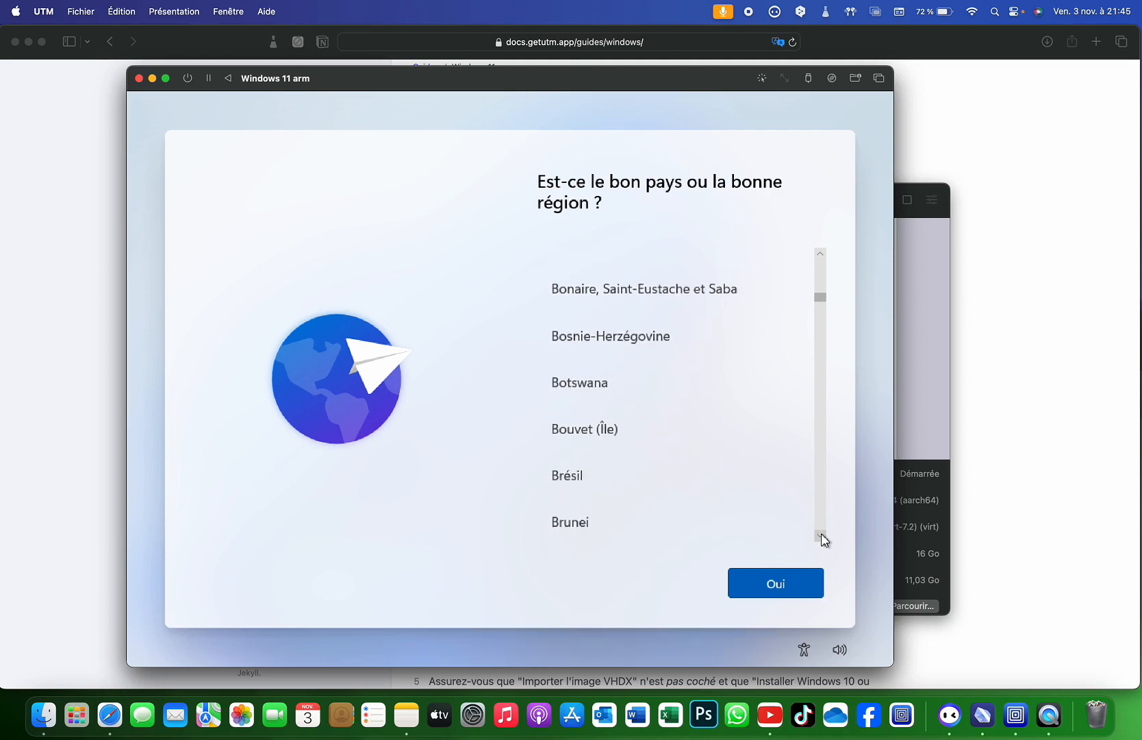
{"action": "left_click", "coordinate": [820, 536]}
{"action": "left_click", "coordinate": [821, 536]}
{"action": "left_click", "coordinate": [821, 536]}
{"action": "left_click", "coordinate": [821, 537]}
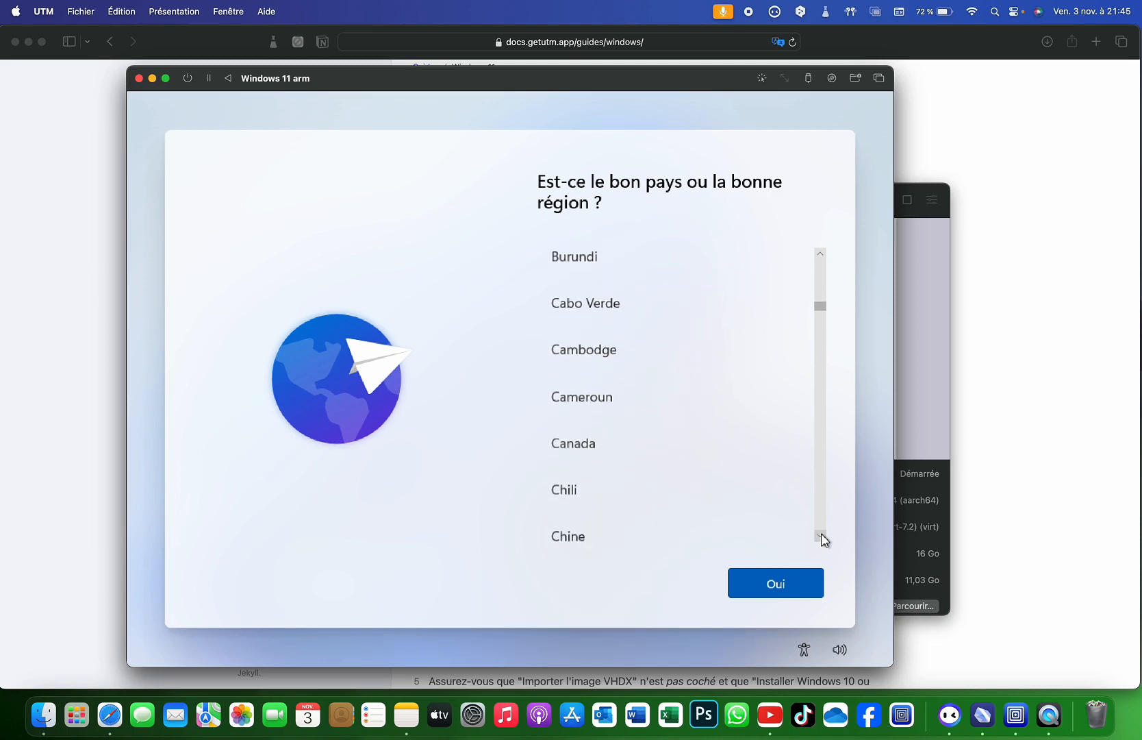
{"action": "left_click", "coordinate": [821, 536]}
{"action": "left_click", "coordinate": [821, 537]}
{"action": "left_click", "coordinate": [821, 536]}
{"action": "left_click", "coordinate": [821, 537]}
{"action": "left_click", "coordinate": [821, 536]}
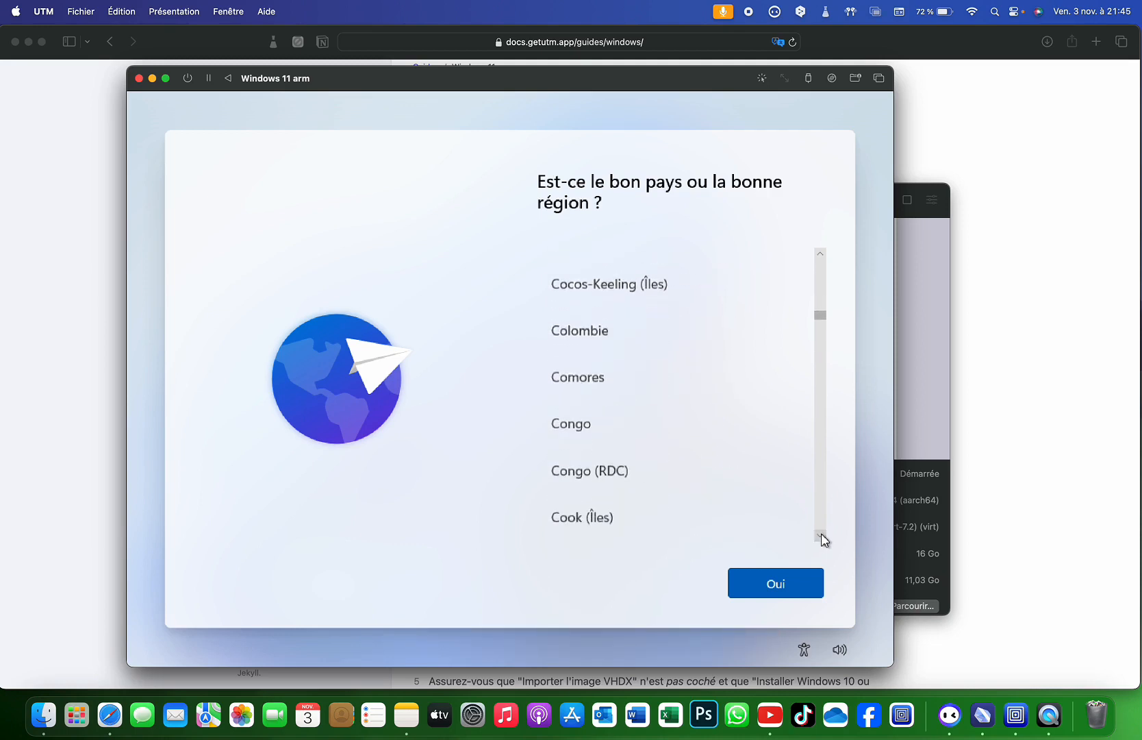
{"action": "left_click", "coordinate": [821, 536]}
{"action": "left_click", "coordinate": [630, 422]}
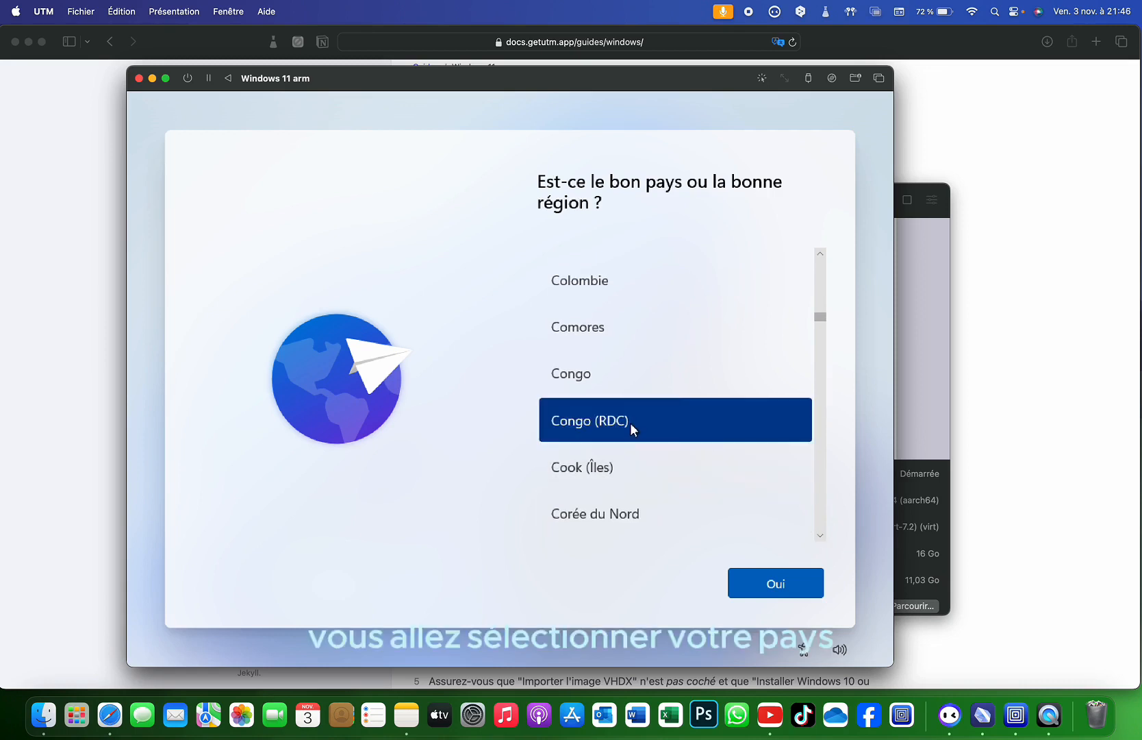
{"action": "left_click", "coordinate": [790, 589]}
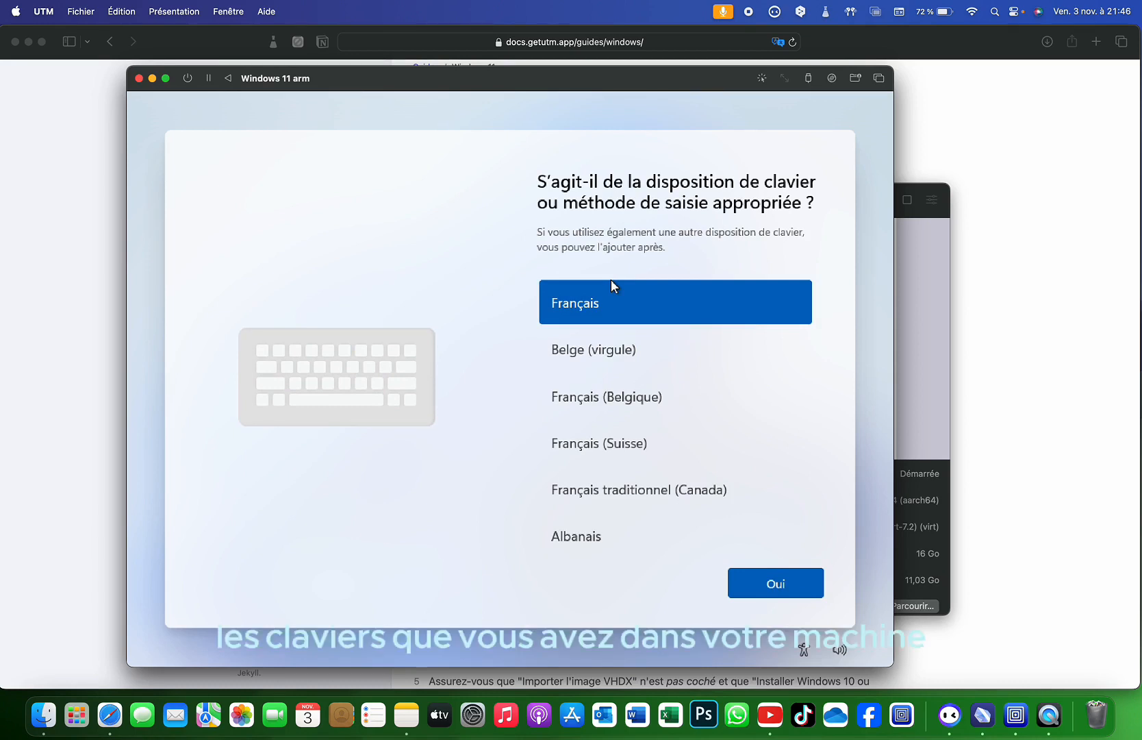
Choose Anglais (États-Unis) as the keyboard layout and skip adding a second layout
{"action": "left_click", "coordinate": [796, 288]}
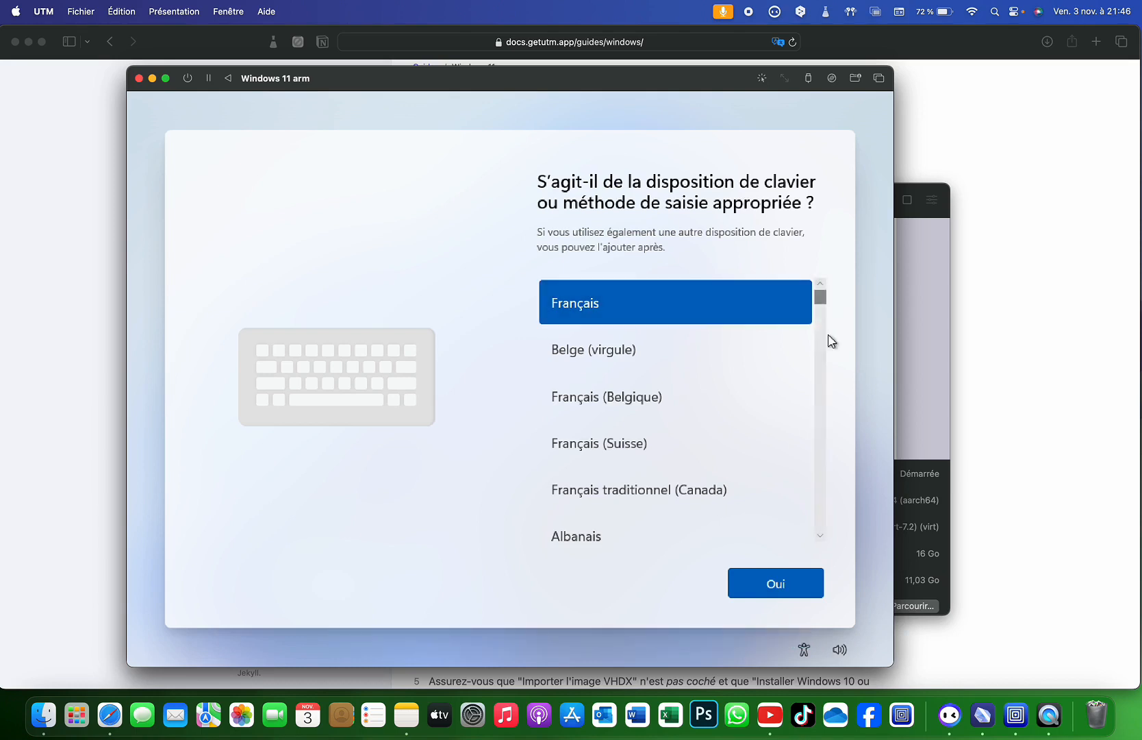
{"action": "left_click", "coordinate": [821, 535]}
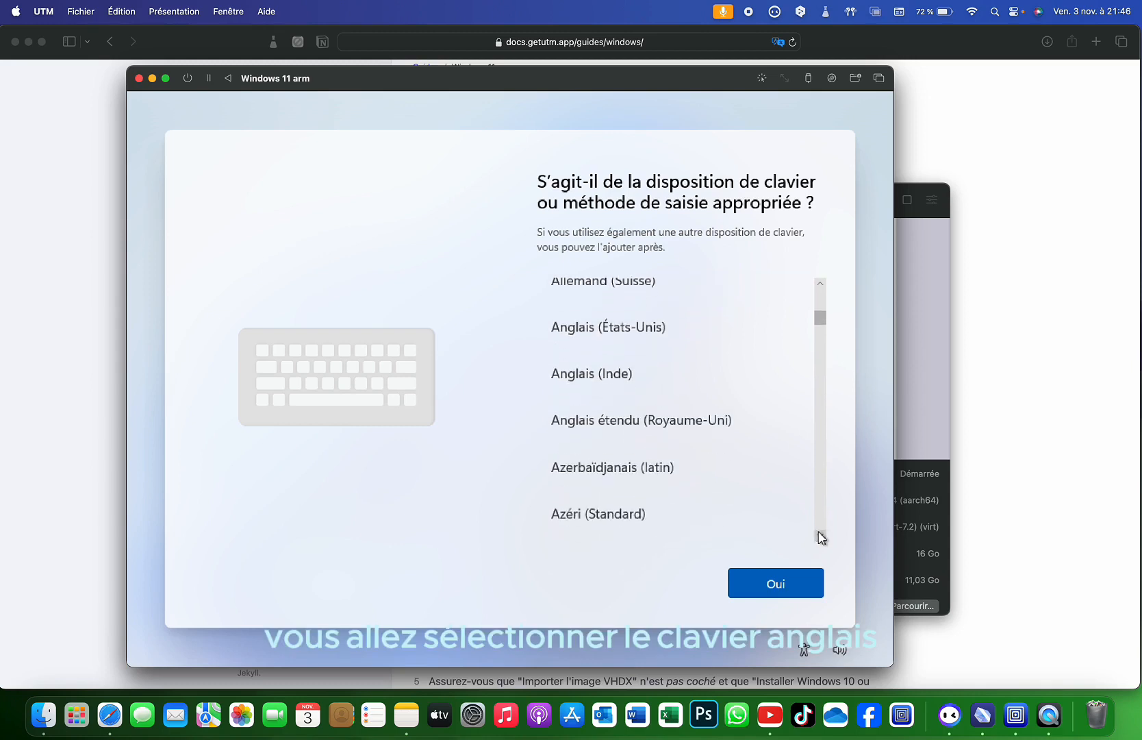
{"action": "left_click", "coordinate": [632, 334]}
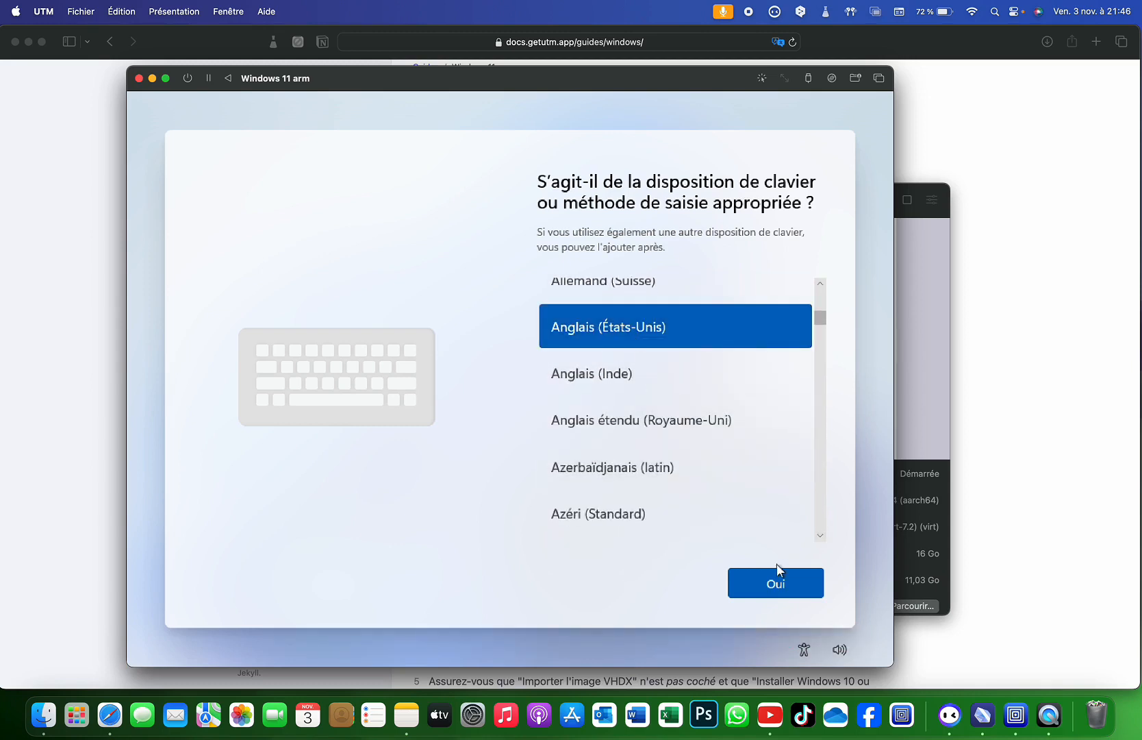
{"action": "left_click", "coordinate": [773, 582]}
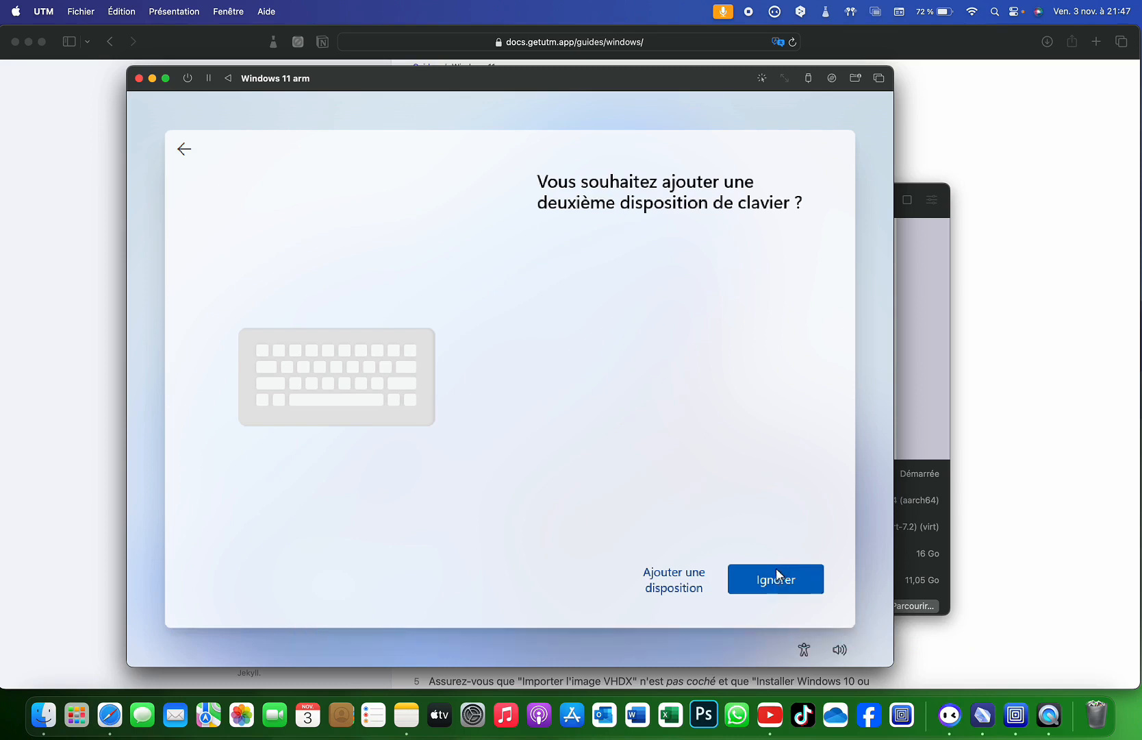
{"action": "left_click", "coordinate": [773, 582]}
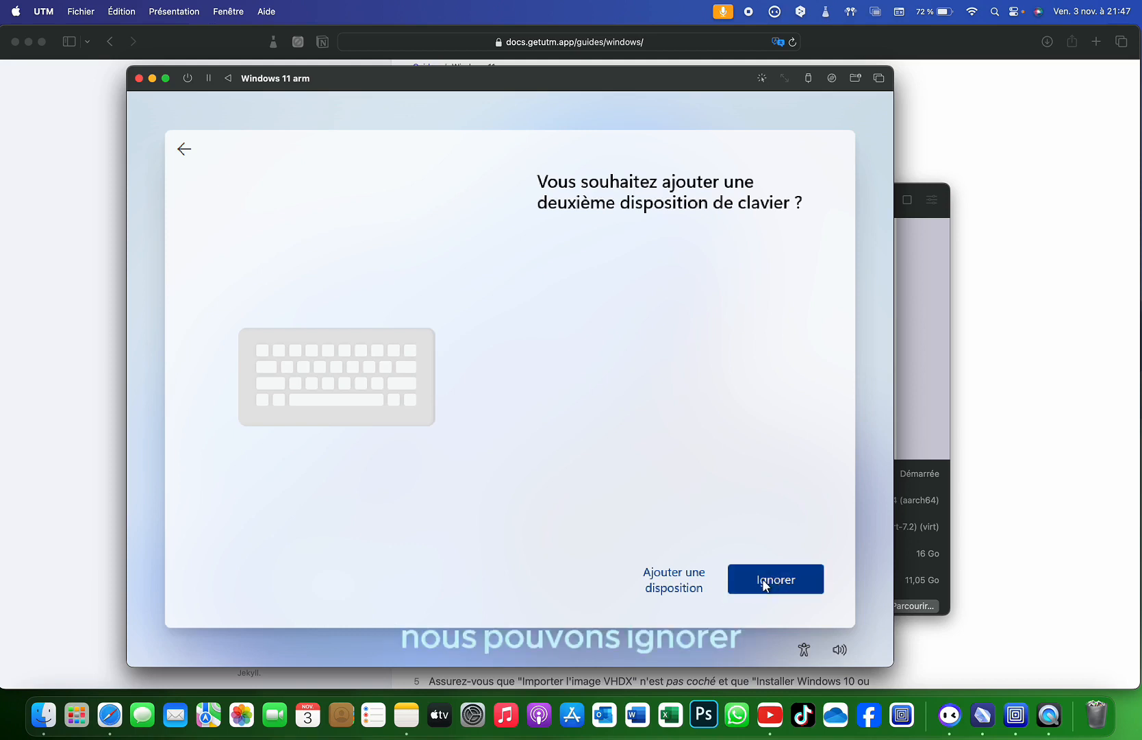
{"action": "left_click", "coordinate": [770, 586]}
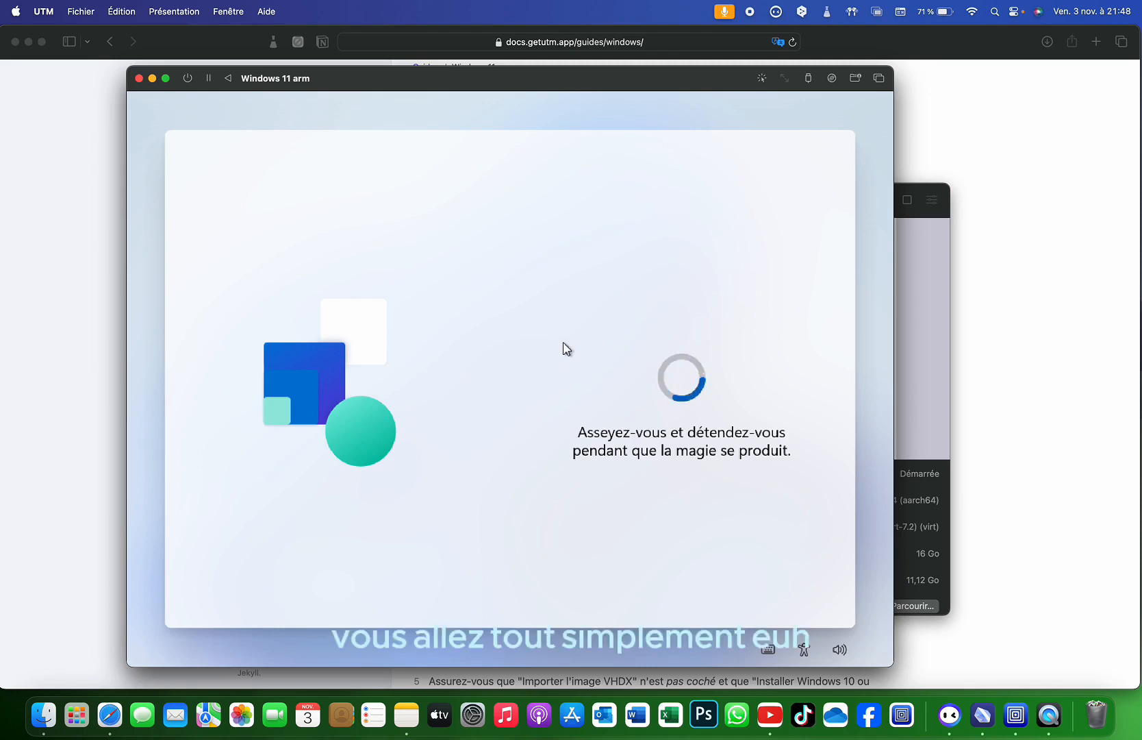
Examine the UTM Windows 11 guide in Safari for the missing-network workaround and its OOBE\BYPASSNRO instruction
{"action": "left_click", "coordinate": [91, 219]}
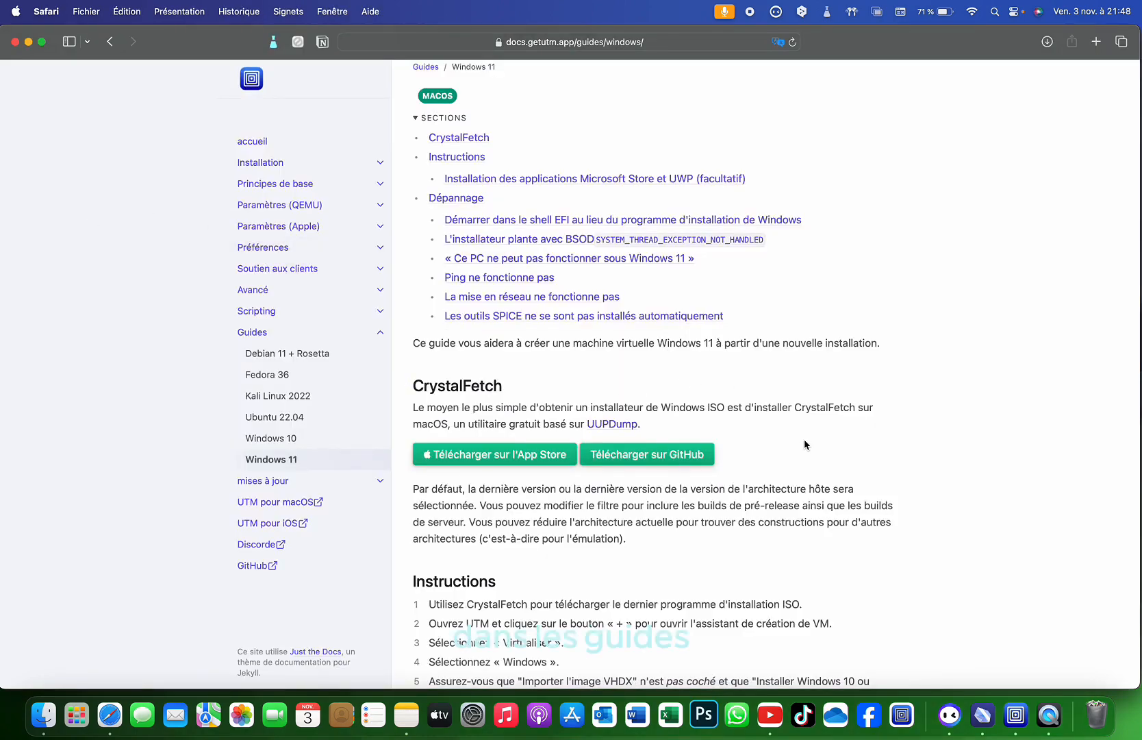
{"action": "scroll", "coordinate": [798, 432], "scroll_direction": "up", "scroll_amount": 2}
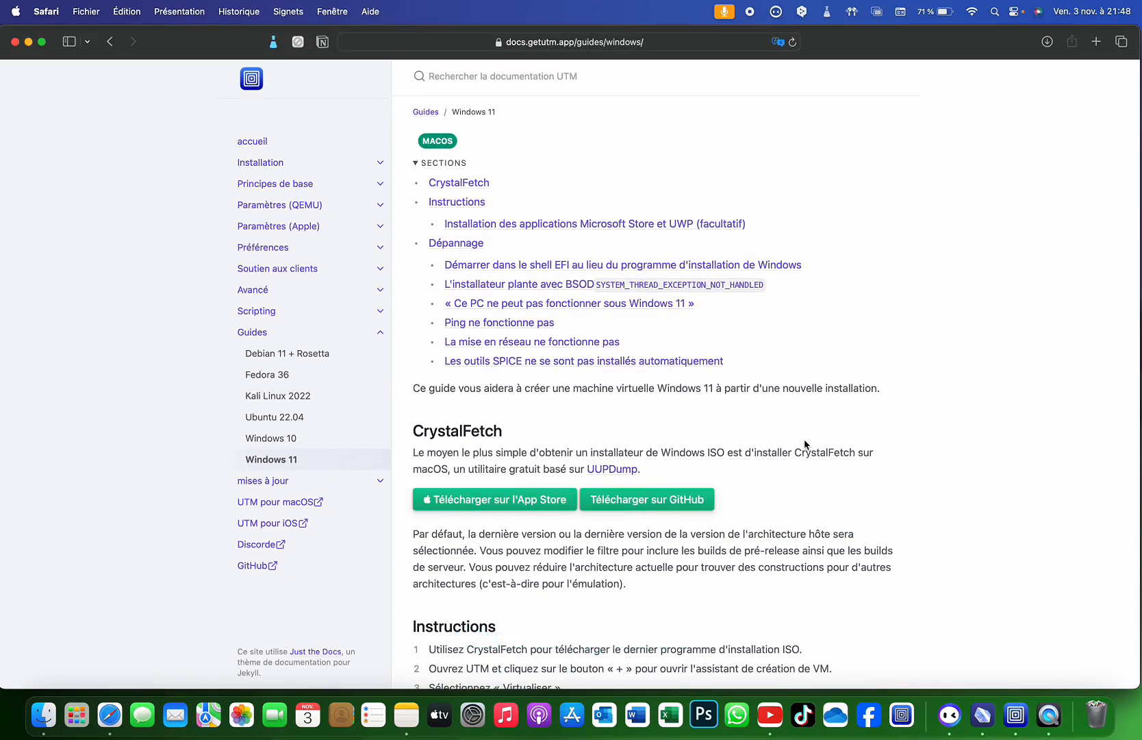
{"action": "scroll", "coordinate": [804, 444], "scroll_direction": "down", "scroll_amount": 5}
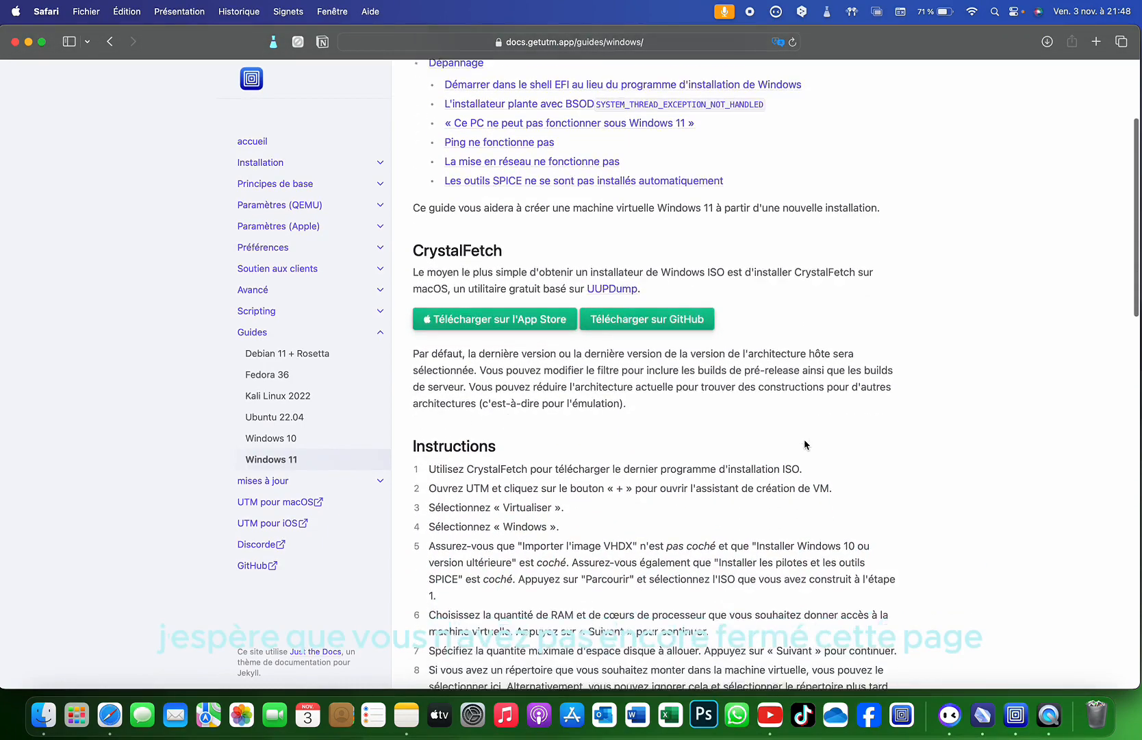
{"action": "scroll", "coordinate": [804, 444], "scroll_direction": "down", "scroll_amount": 15}
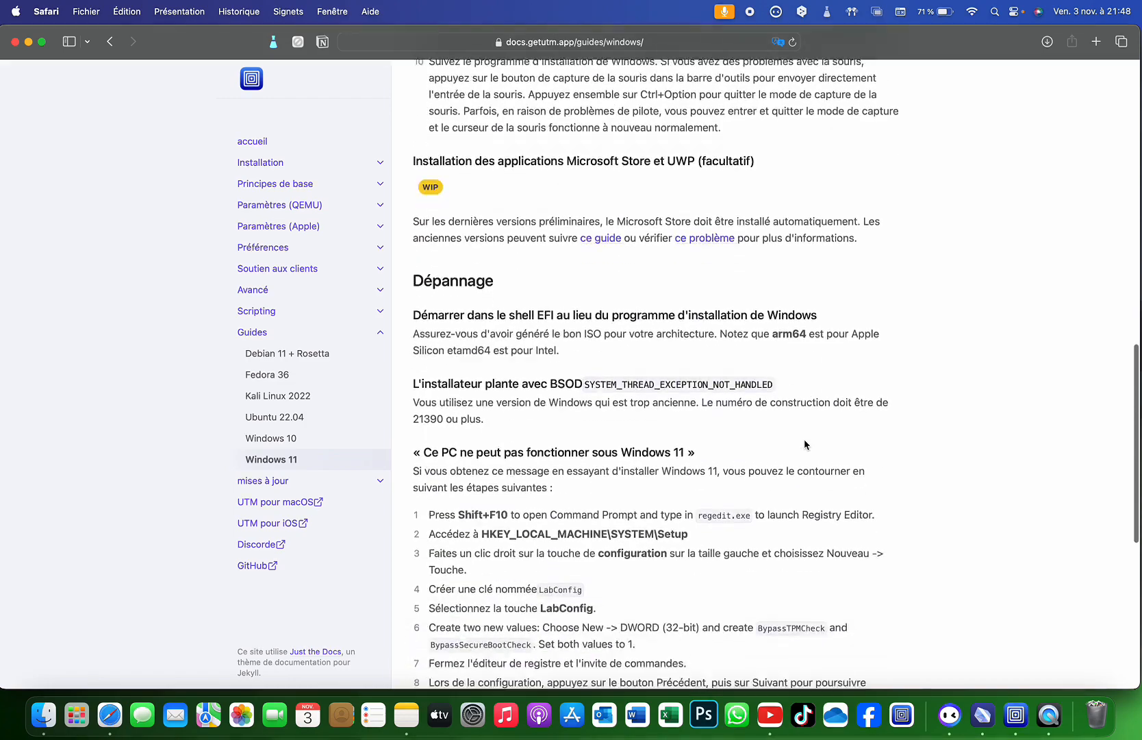
{"action": "scroll", "coordinate": [804, 444], "scroll_direction": "down", "scroll_amount": 5}
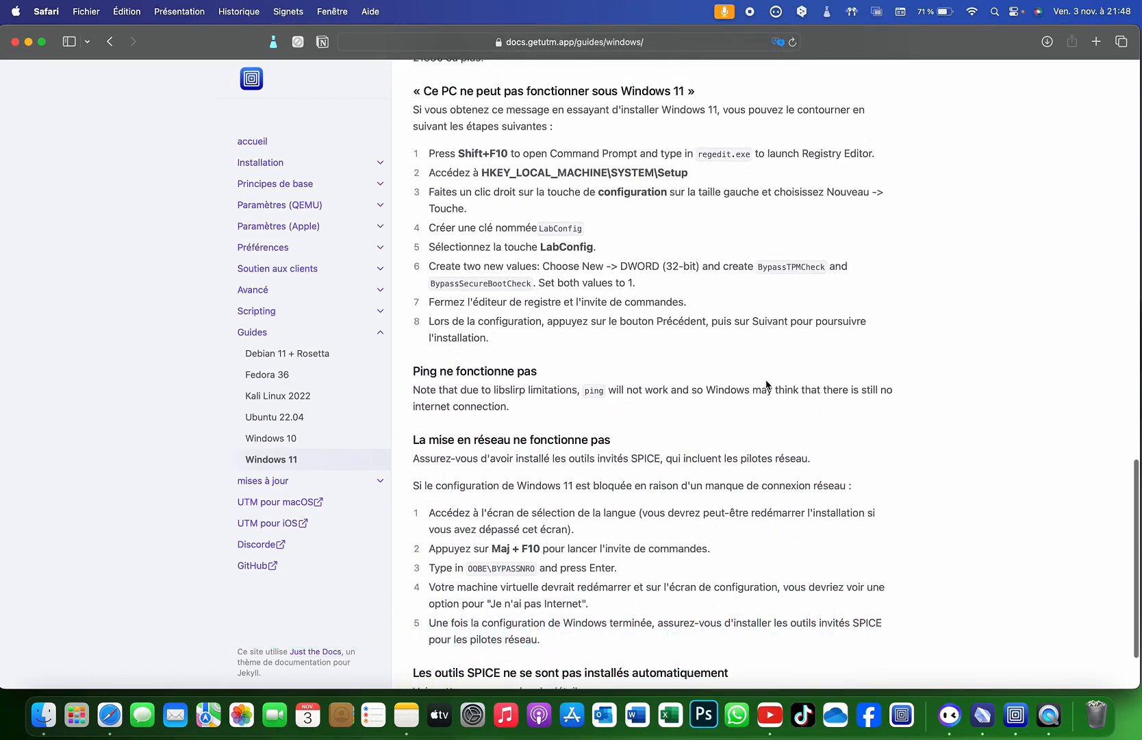
{"action": "scroll", "coordinate": [765, 385], "scroll_direction": "down", "scroll_amount": 1}
{"action": "scroll", "coordinate": [766, 382], "scroll_direction": "down", "scroll_amount": 4}
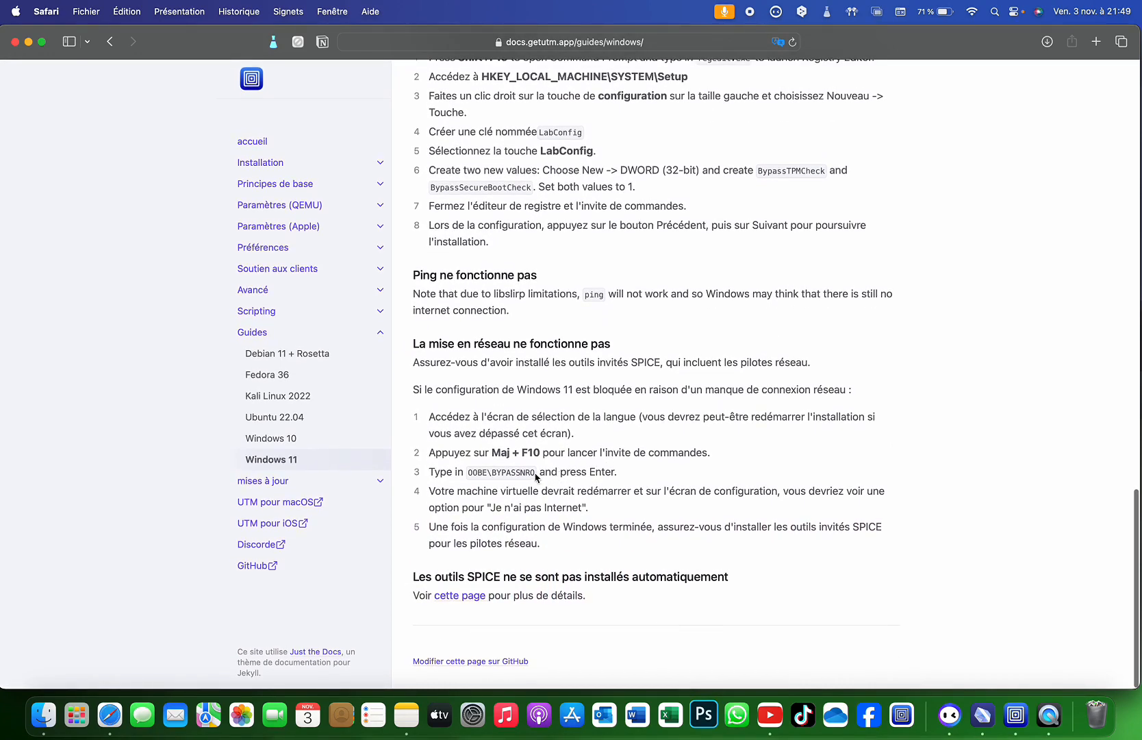
{"action": "left_click_drag", "start_coordinate": [535, 472], "coordinate": [469, 473]}
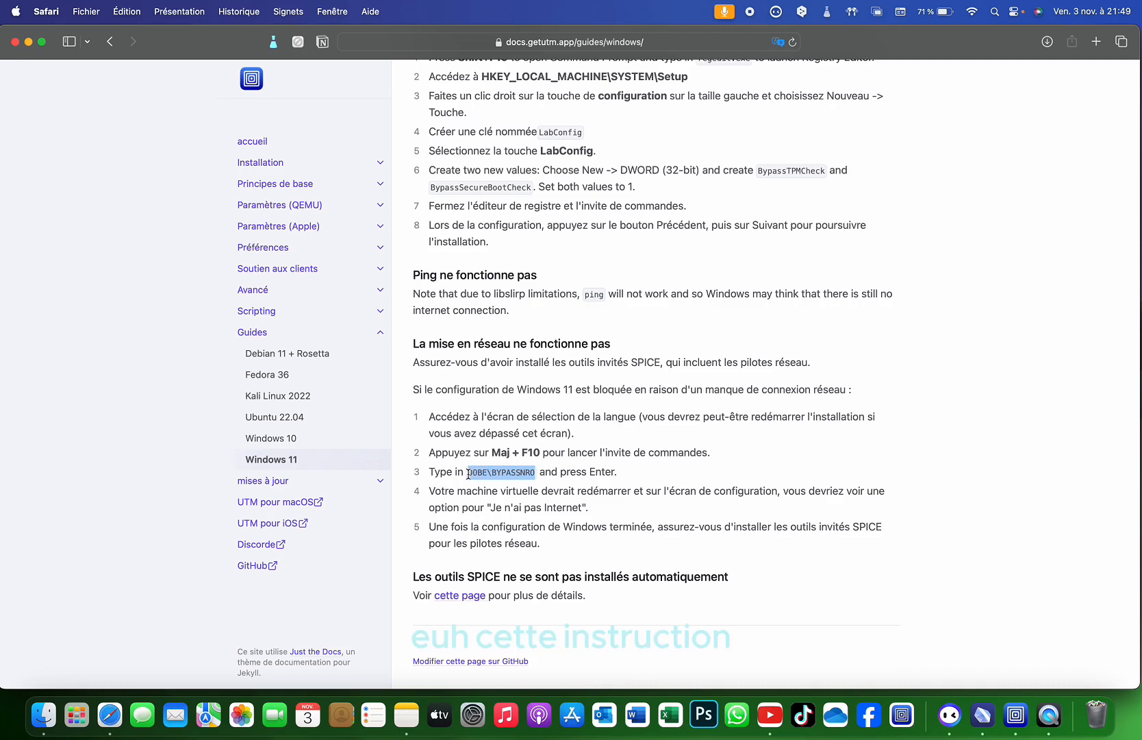
{"action": "left_click", "coordinate": [538, 472]}
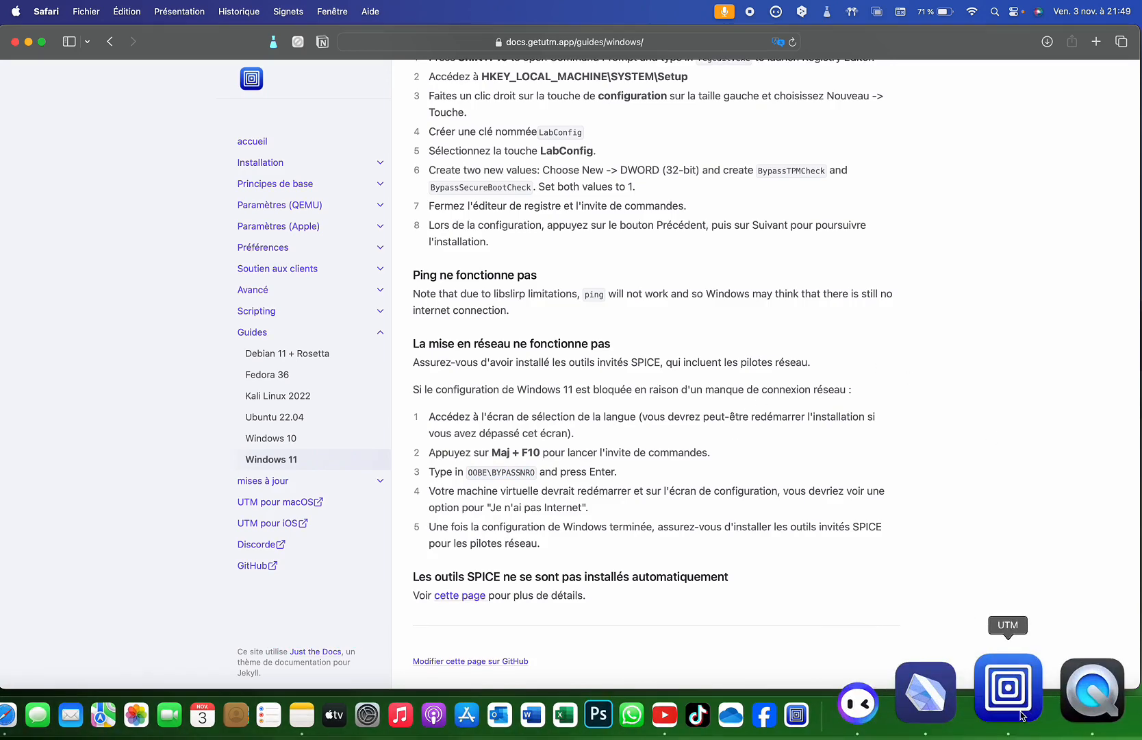
Return to the Windows 11 virtual machine in UTM and open a command prompt over the setup screen, closing it without running a command
{"action": "left_click", "coordinate": [1017, 684]}
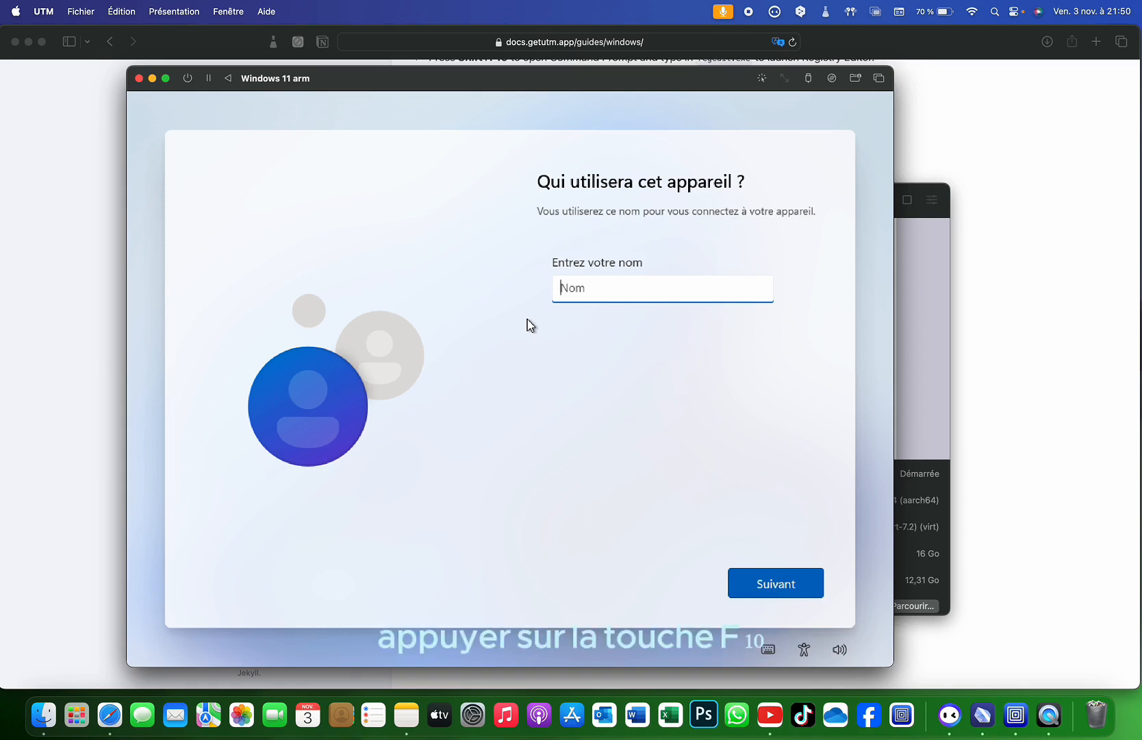
{"action": "key", "text": "shift+F10"}
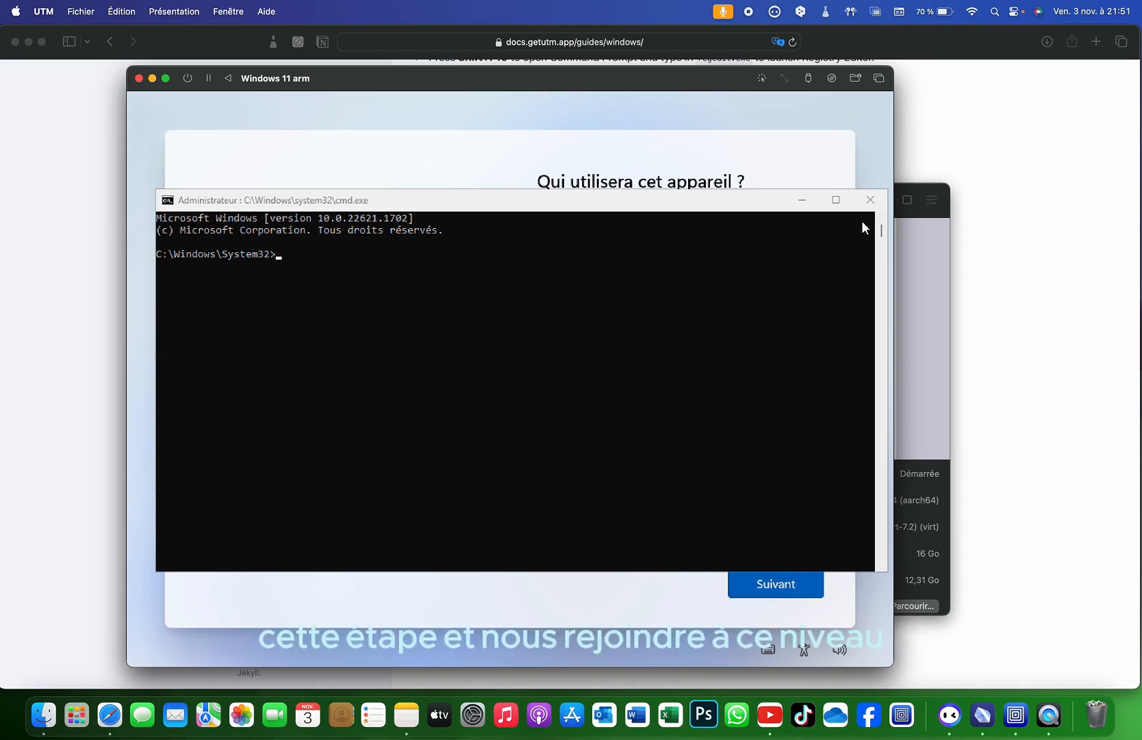
{"action": "left_click", "coordinate": [871, 200]}
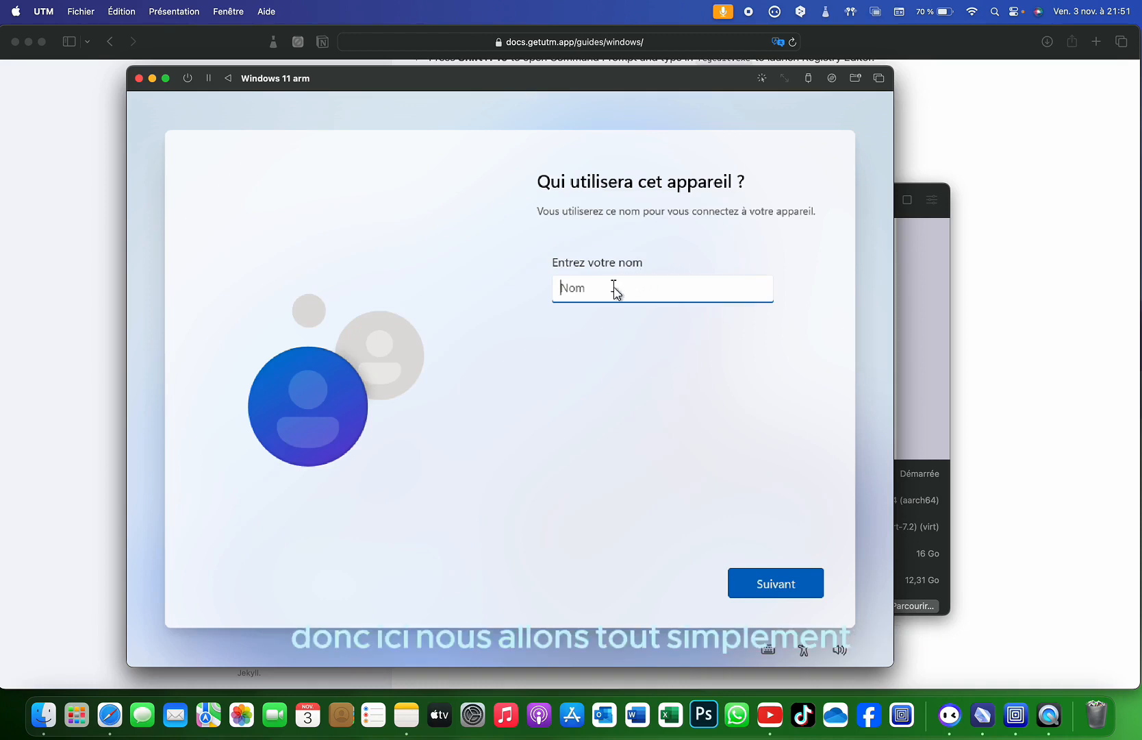
Enter the user's name for the local account and continue with the password left blank
{"action": "type", "text": "chr"}
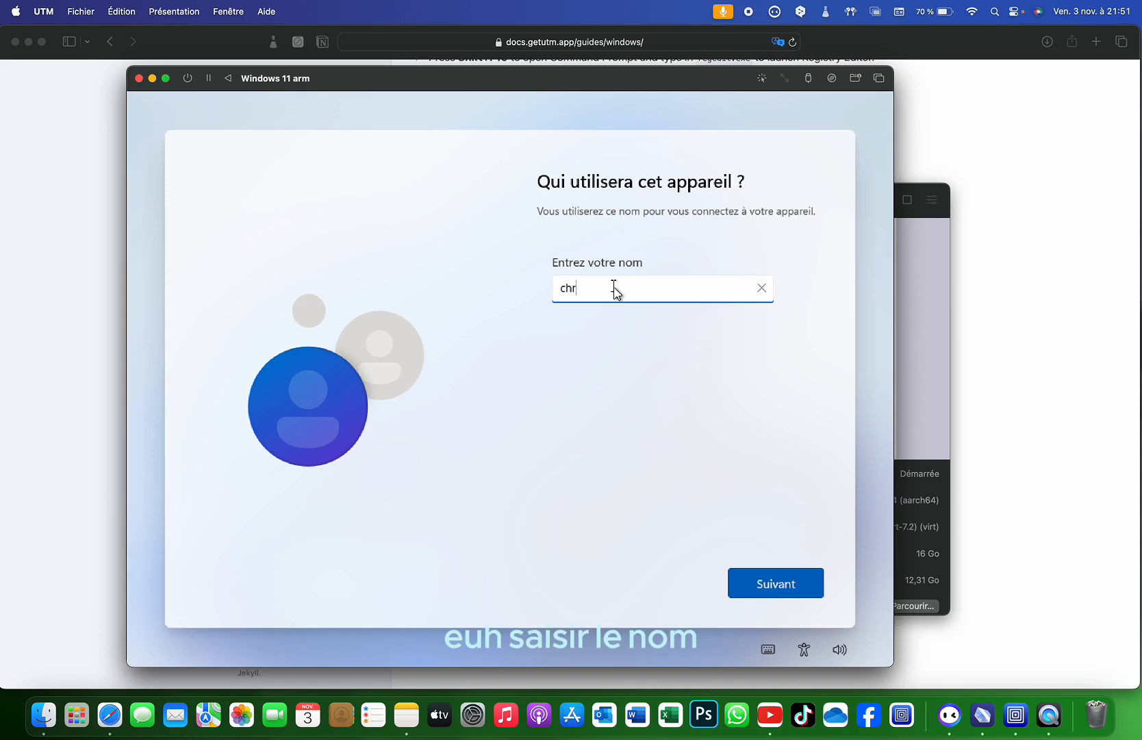
{"action": "type", "text": "is"}
{"action": "left_click", "coordinate": [781, 578]}
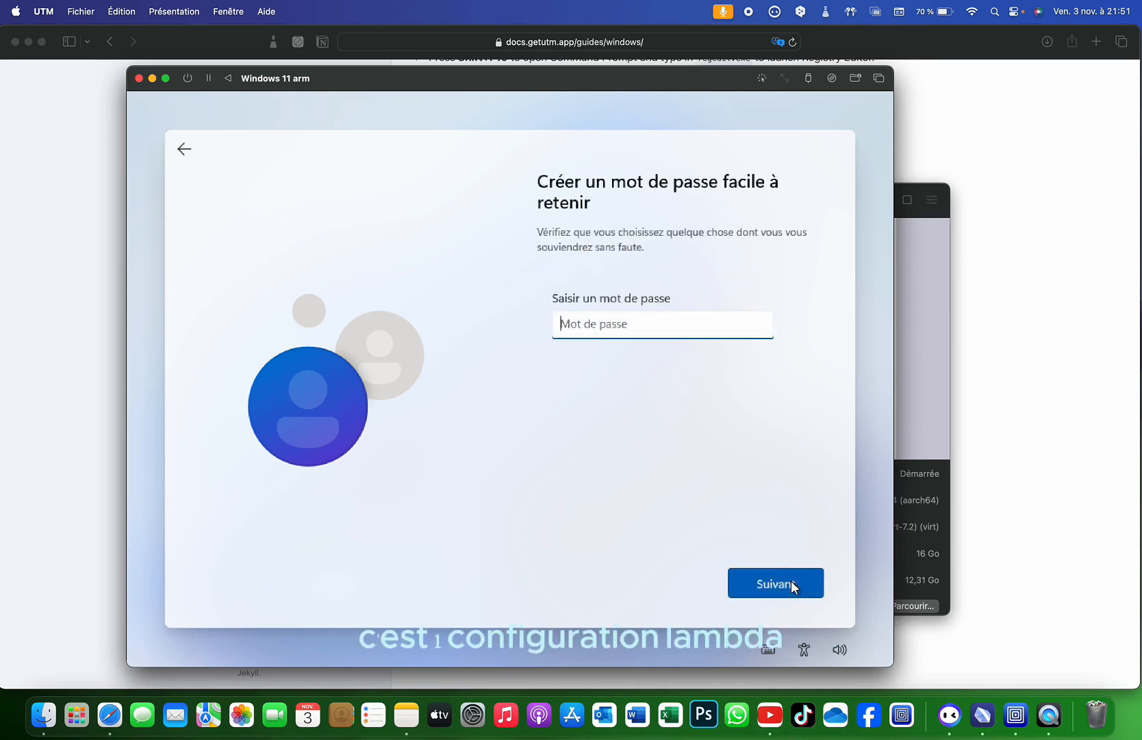
{"action": "left_click", "coordinate": [774, 584]}
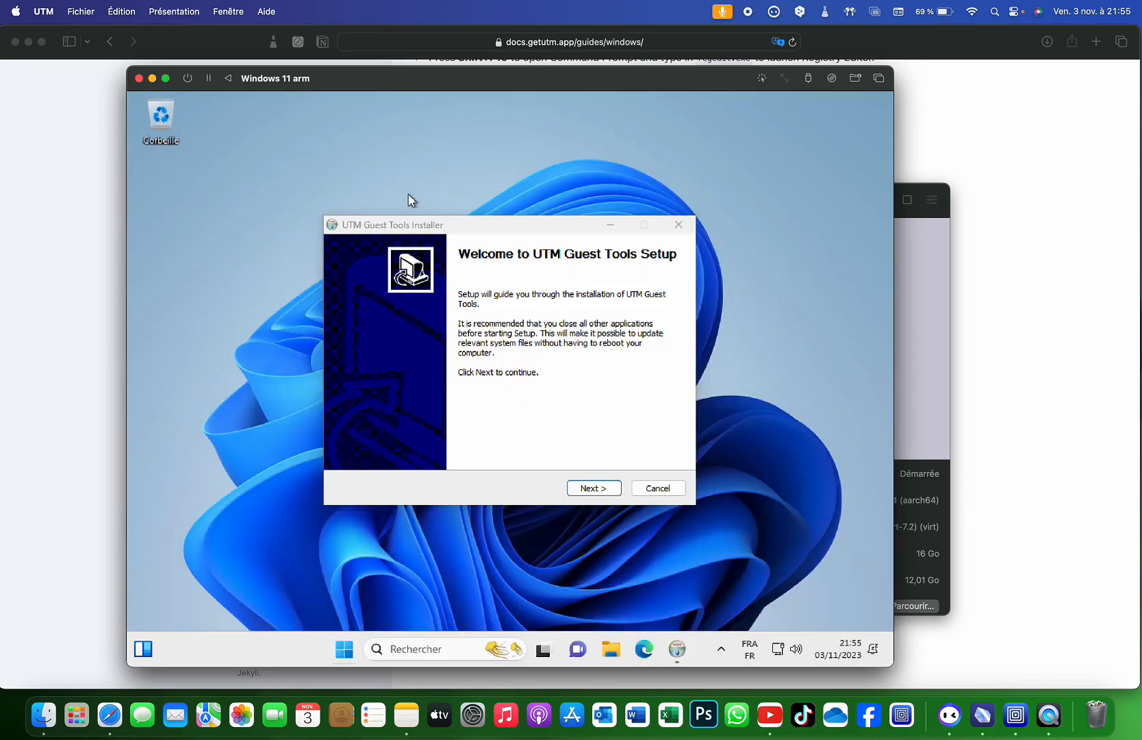
Install UTM Guest Tools, accepting its licence agreement, and finish with the Reboot now option
{"action": "key", "text": "super"}
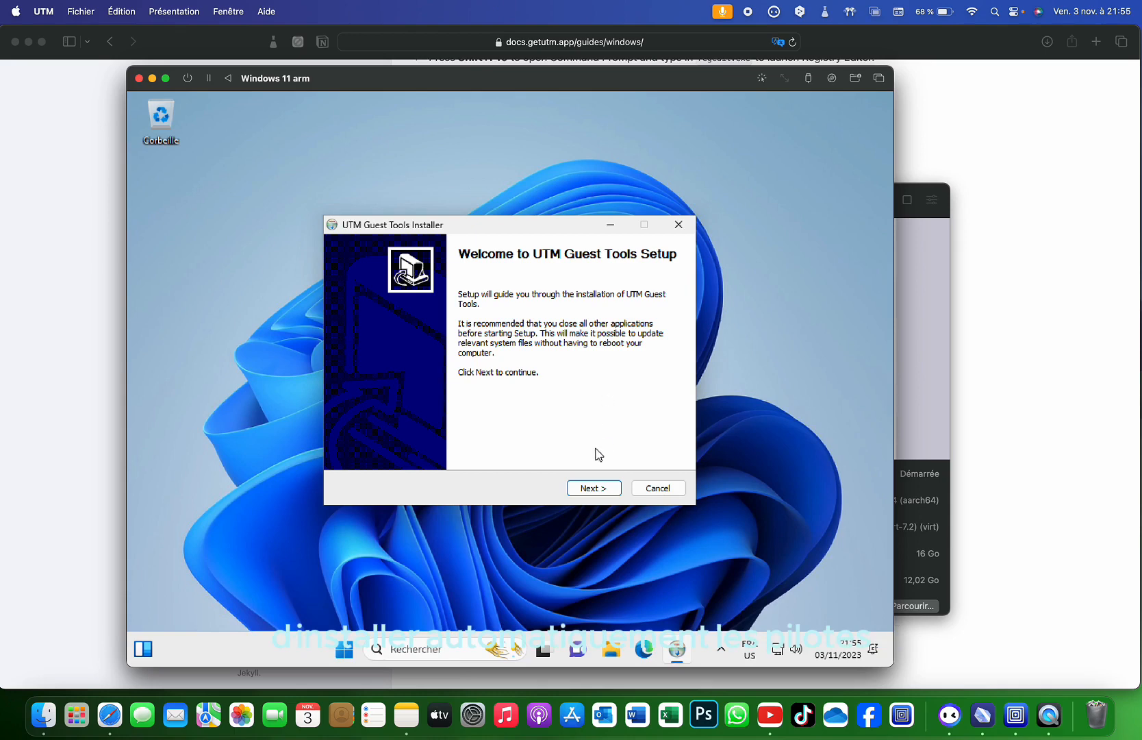
{"action": "left_click", "coordinate": [603, 487]}
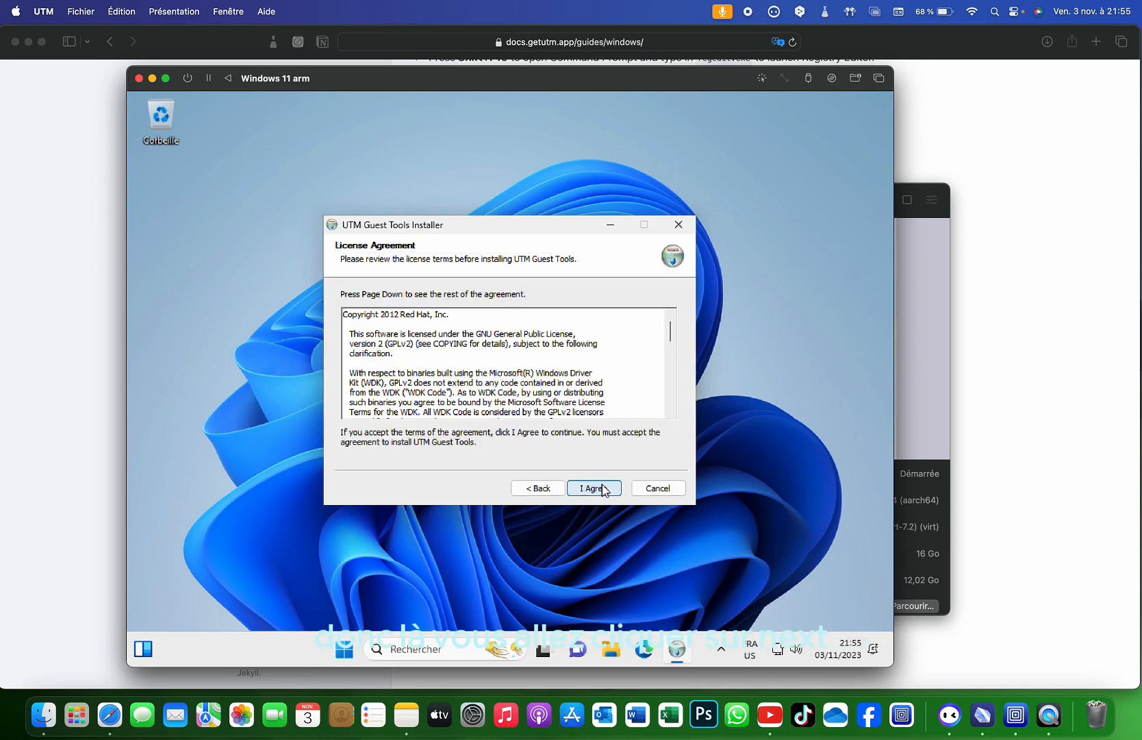
{"action": "left_click", "coordinate": [602, 488]}
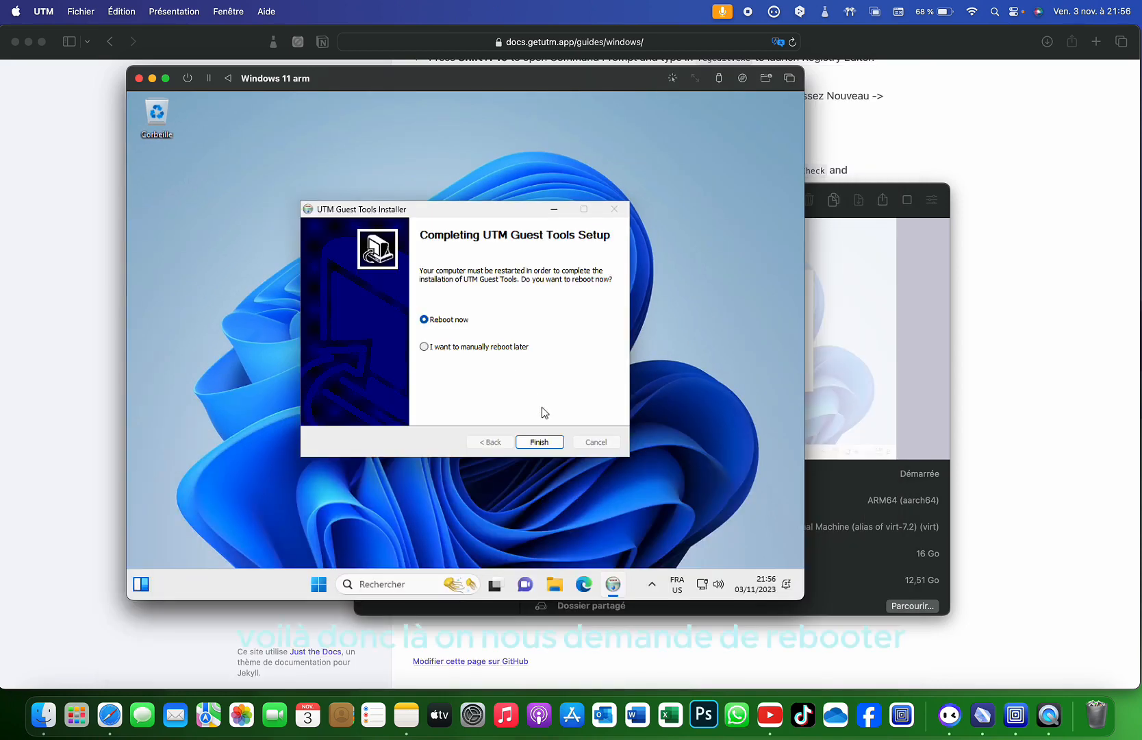
{"action": "left_click", "coordinate": [538, 442]}
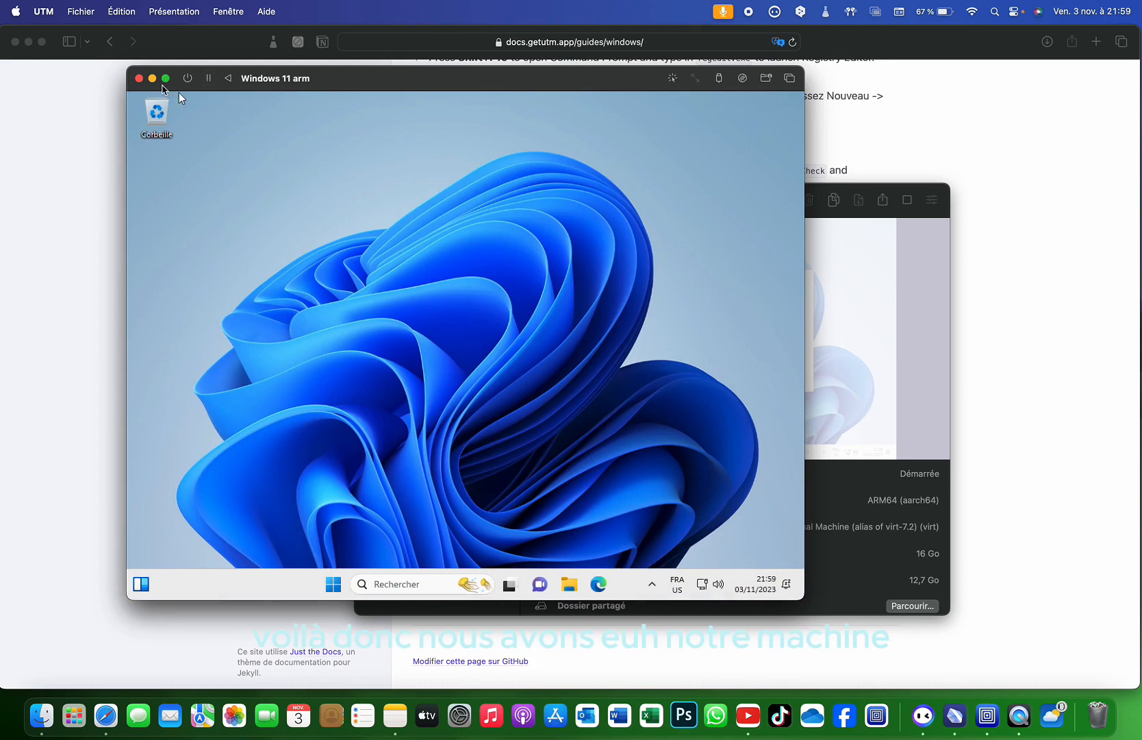
Show the Windows 11 virtual machine in full screen and open the Windows widgets board
{"action": "left_click", "coordinate": [163, 83]}
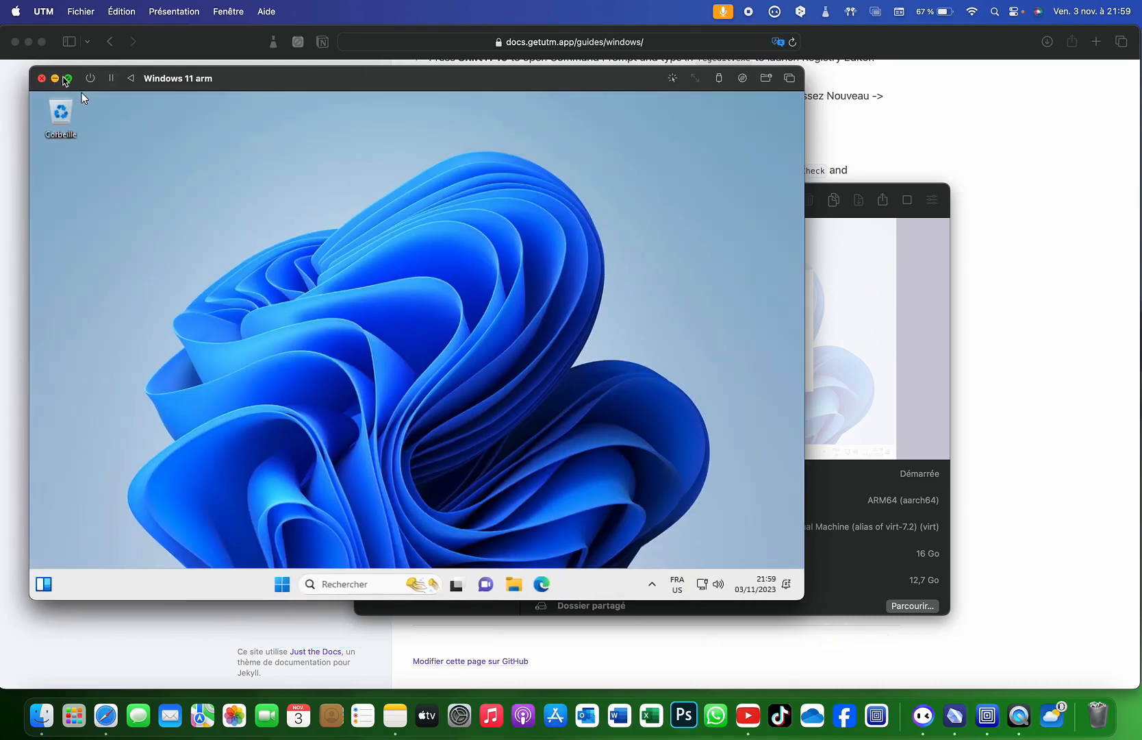
{"action": "left_click", "coordinate": [66, 79]}
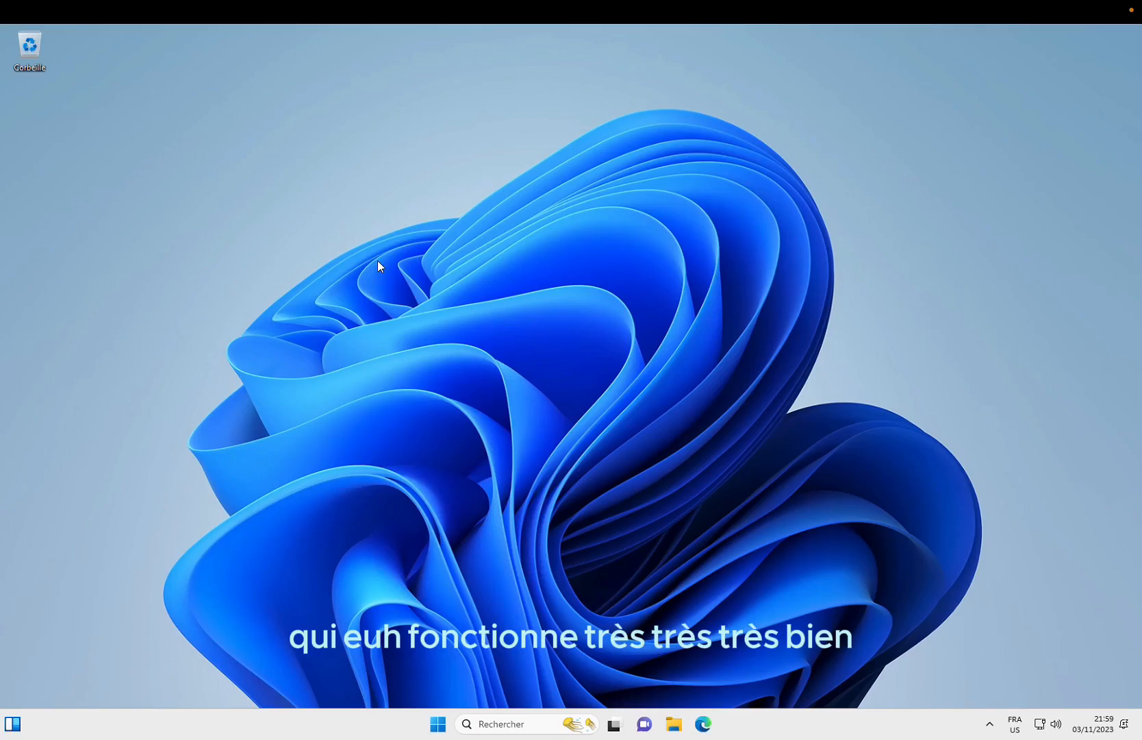
{"action": "mouse_move", "coordinate": [629, 2]}
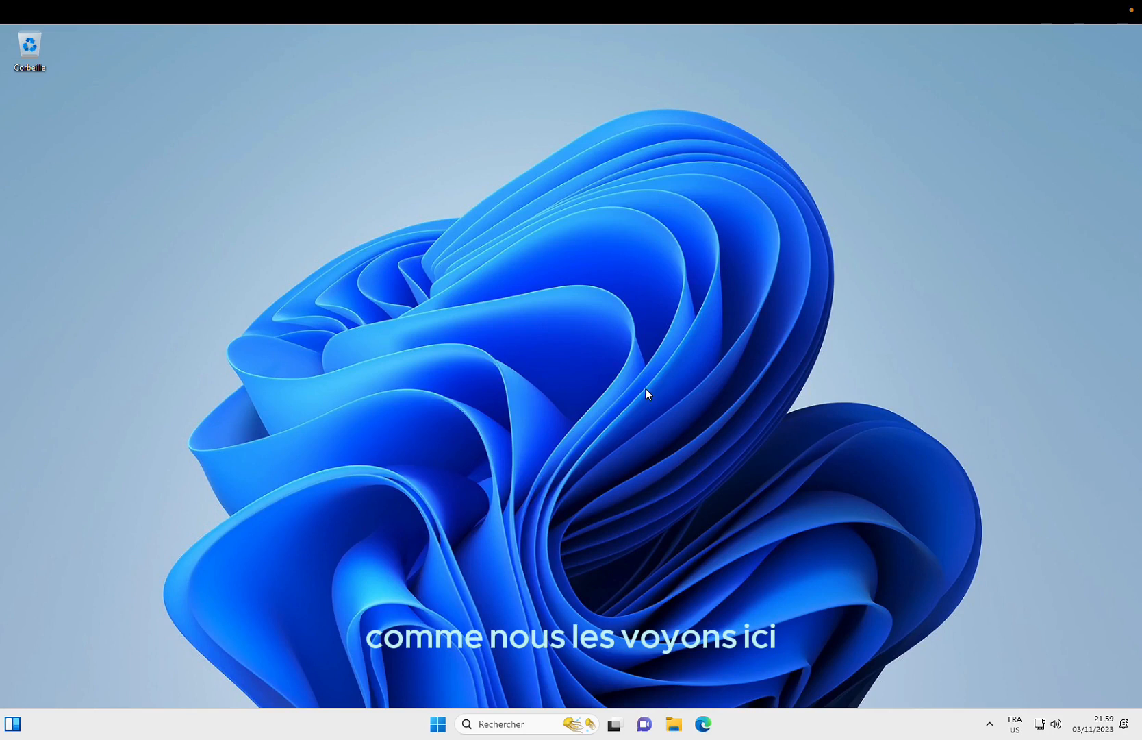
{"action": "left_click", "coordinate": [20, 729]}
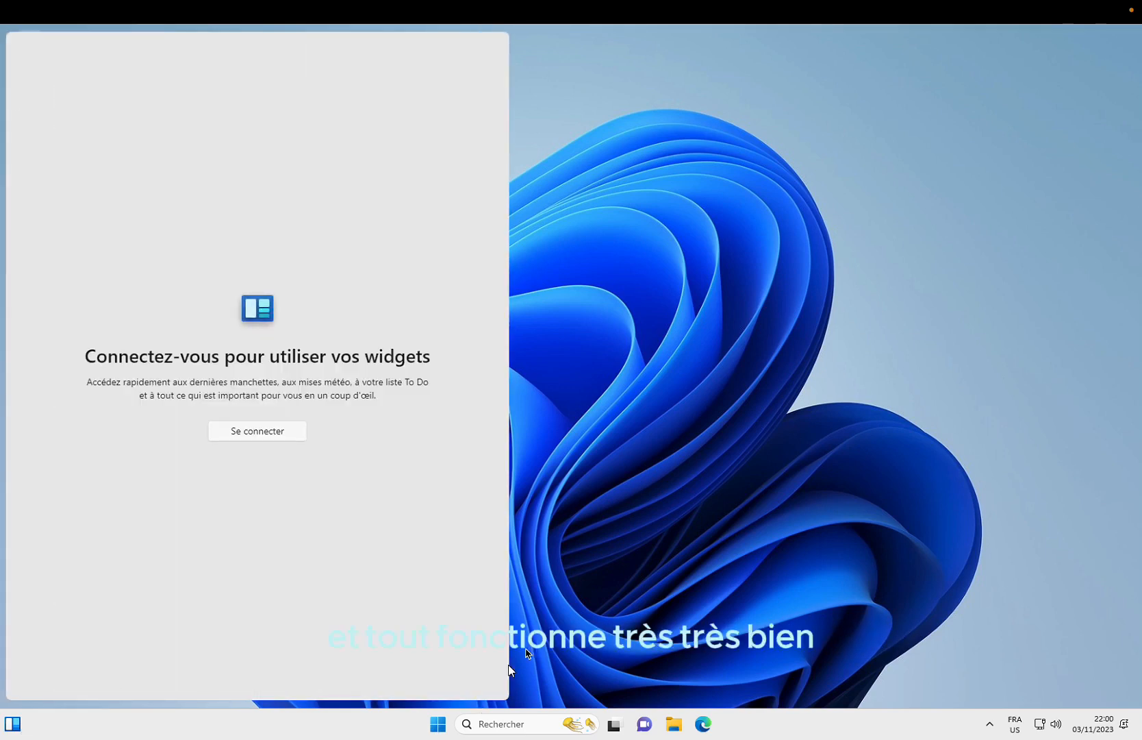
Close the widgets board and decline to continue running scripts in the script error dialogs
{"action": "left_click", "coordinate": [652, 565]}
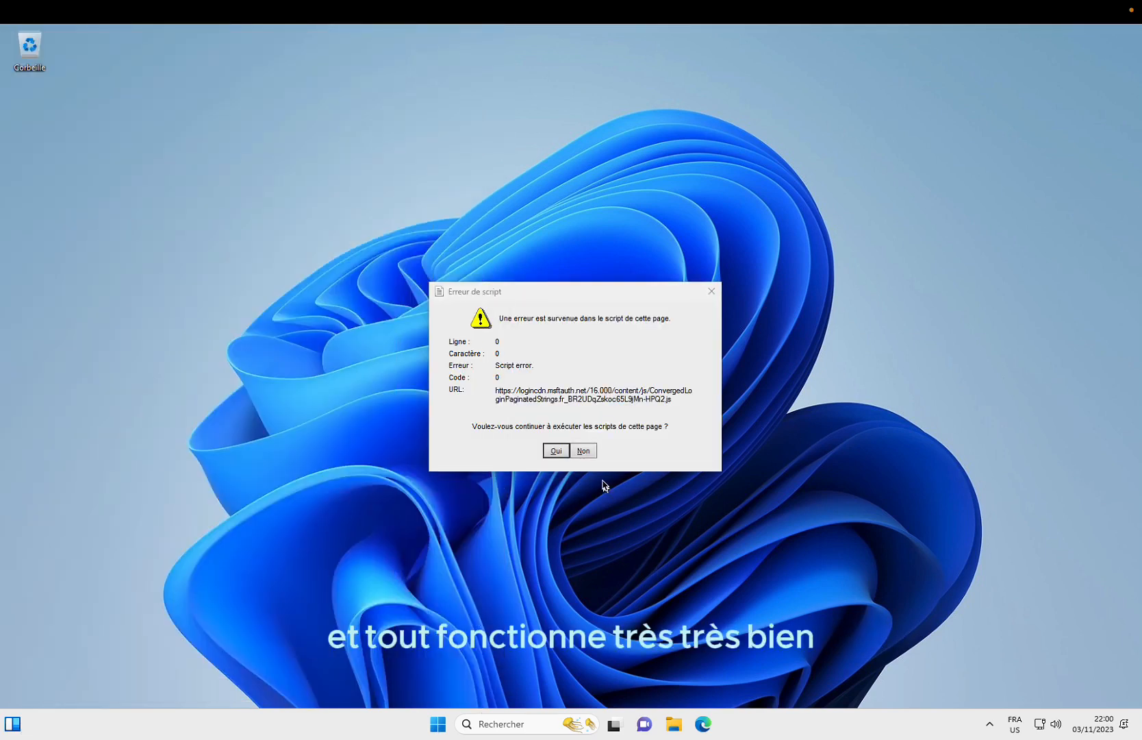
{"action": "left_click", "coordinate": [592, 454]}
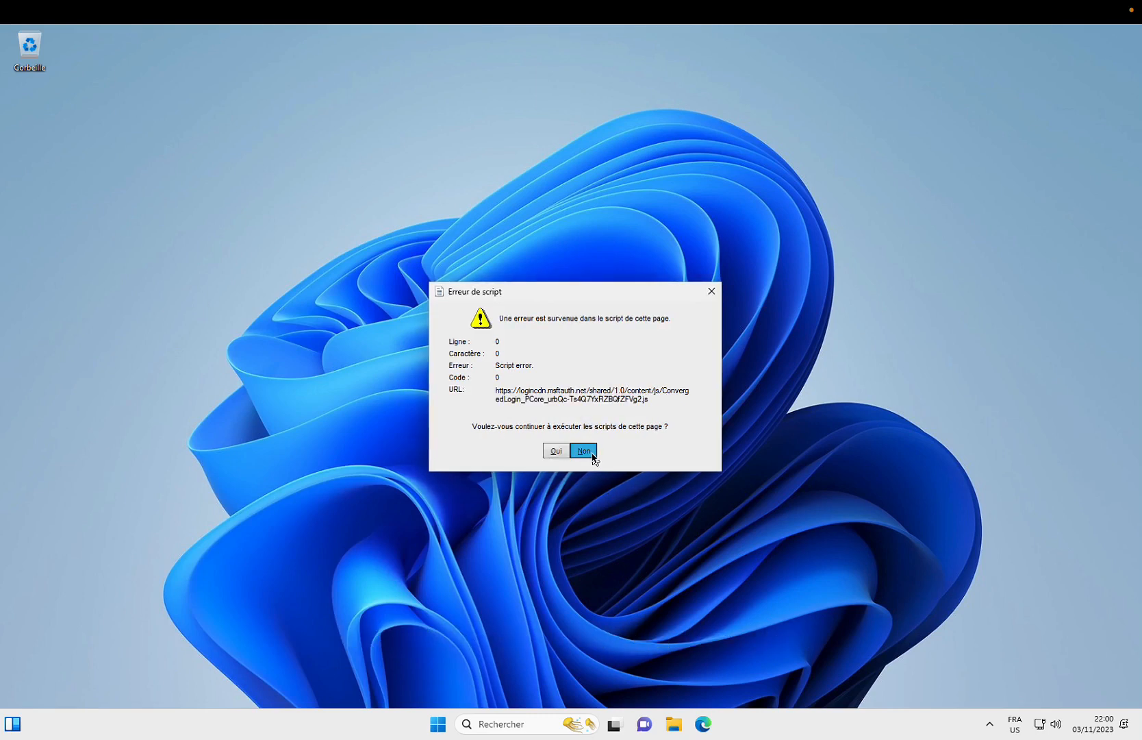
{"action": "left_click", "coordinate": [593, 455]}
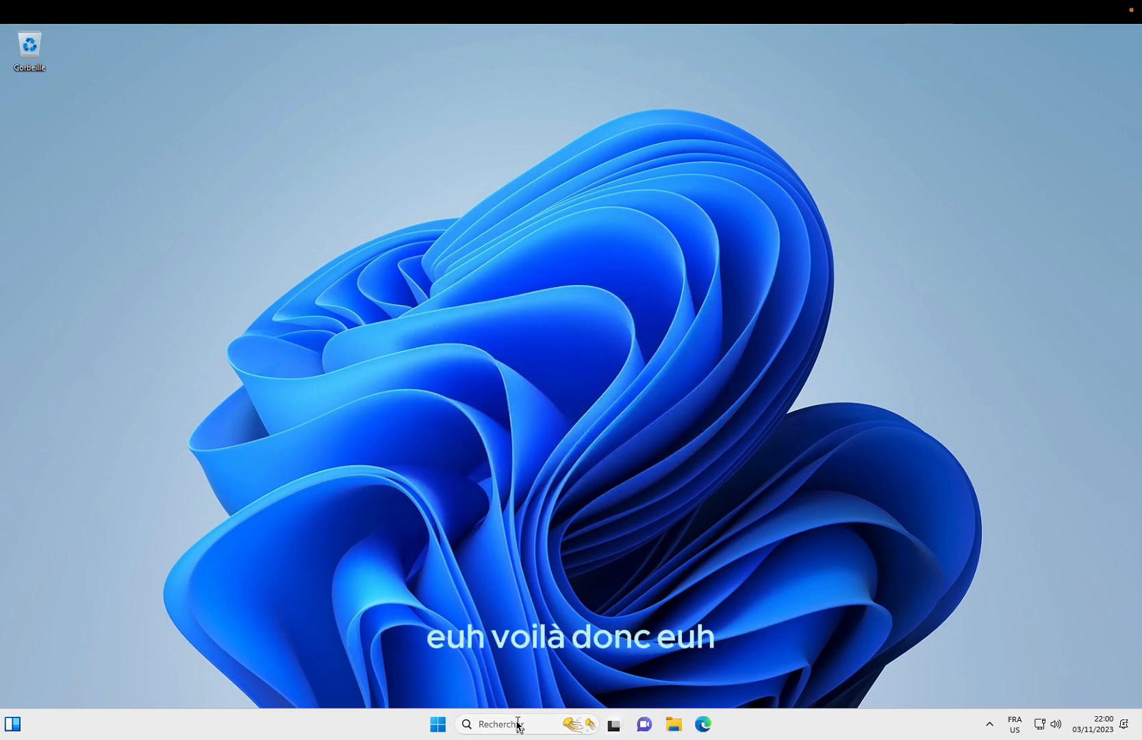
Open File Explorer, widen its navigation pane and display the contents of the UTM CD drive (E:)
{"action": "left_click", "coordinate": [440, 728]}
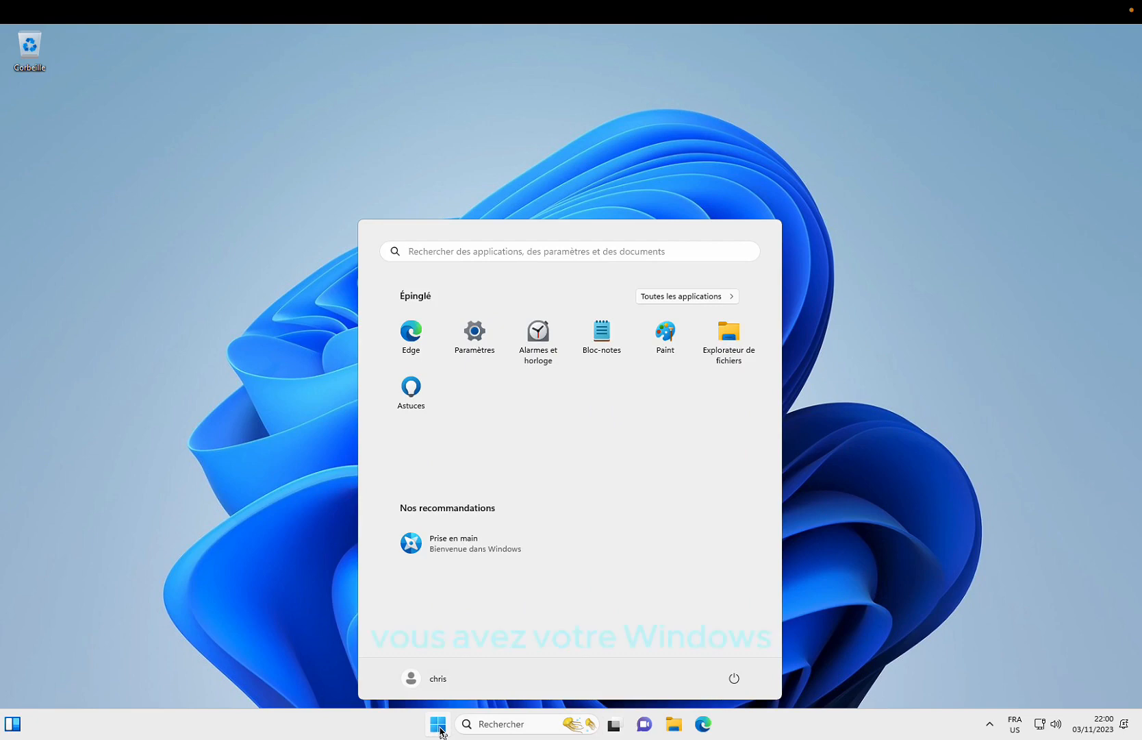
{"action": "left_click", "coordinate": [669, 722]}
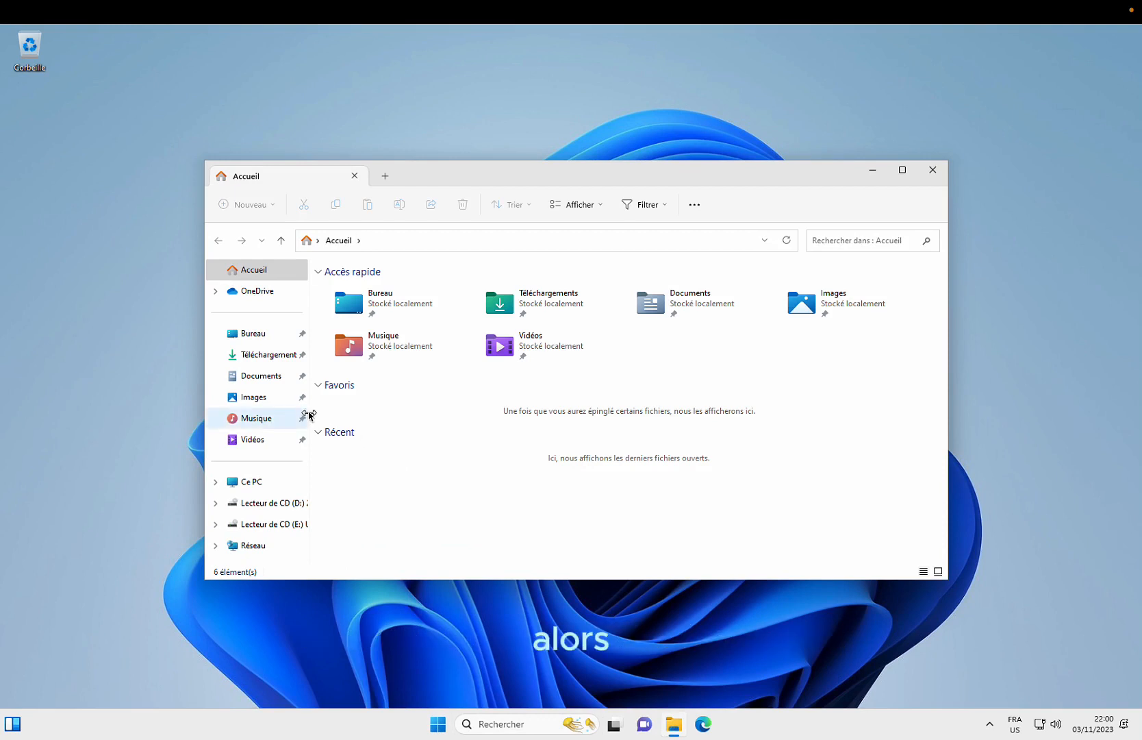
{"action": "left_click_drag", "start_coordinate": [309, 404], "coordinate": [434, 392]}
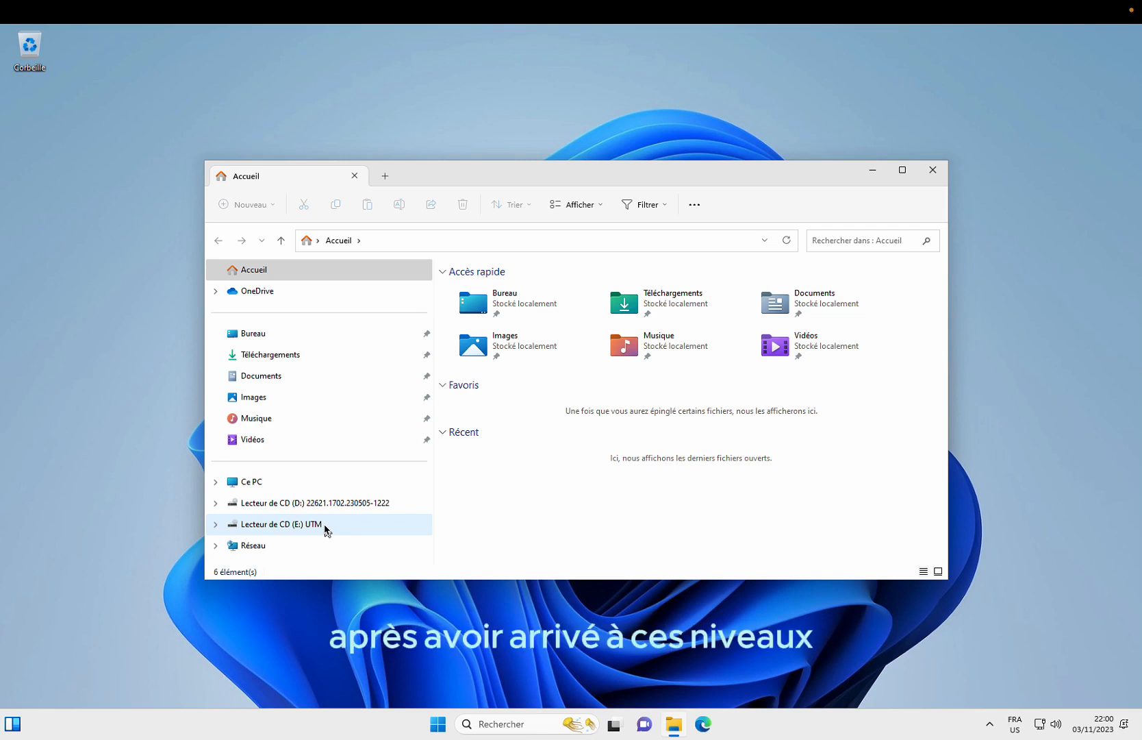
{"action": "left_click", "coordinate": [298, 532]}
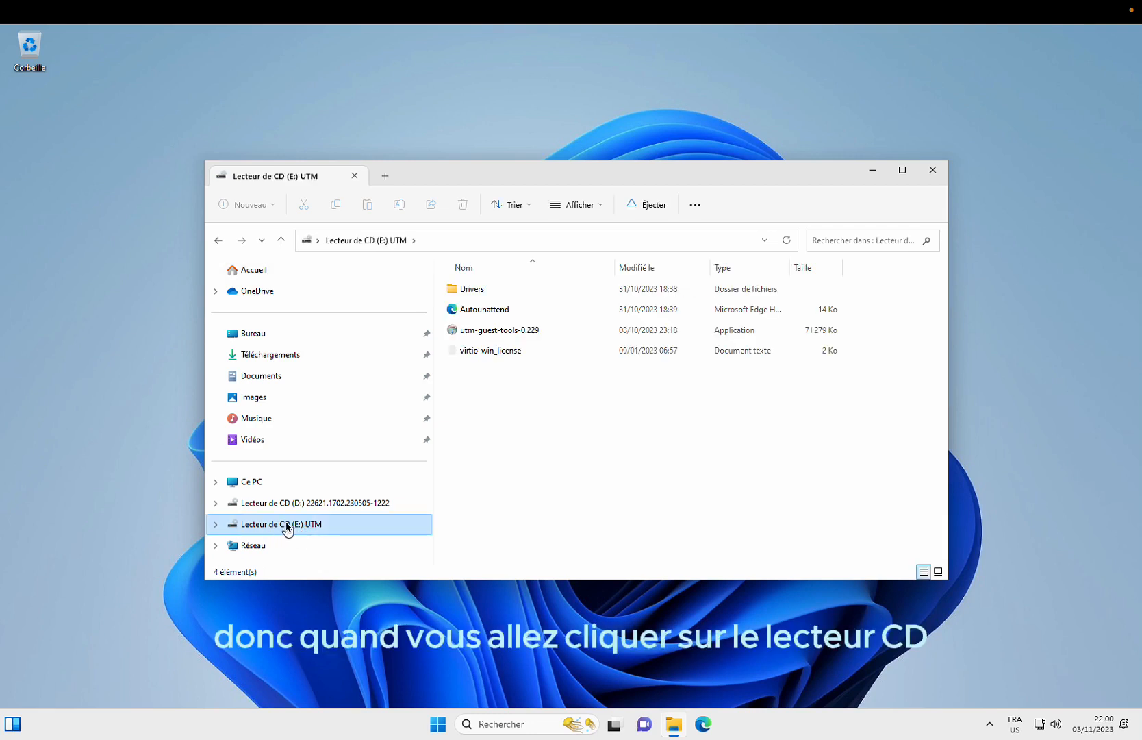
Launch the utm-guest-tools-0.229 installer as administrator, cancel its setup and close File Explorer
{"action": "left_click", "coordinate": [508, 335]}
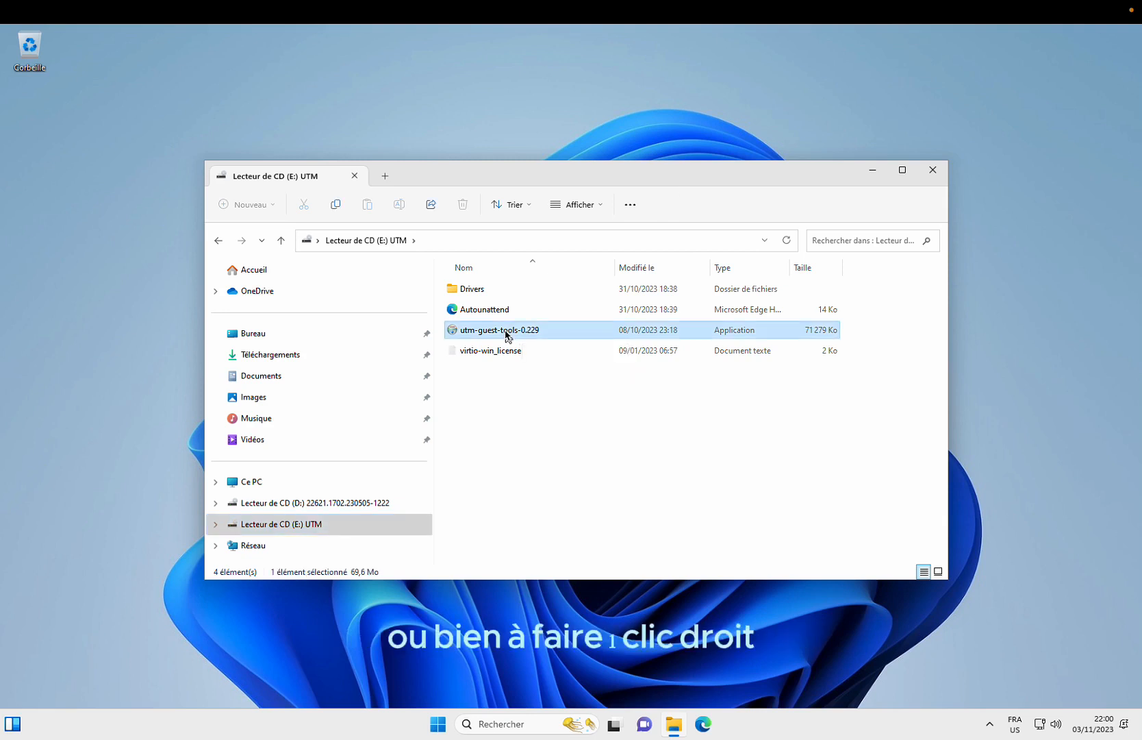
{"action": "right_click", "coordinate": [507, 335]}
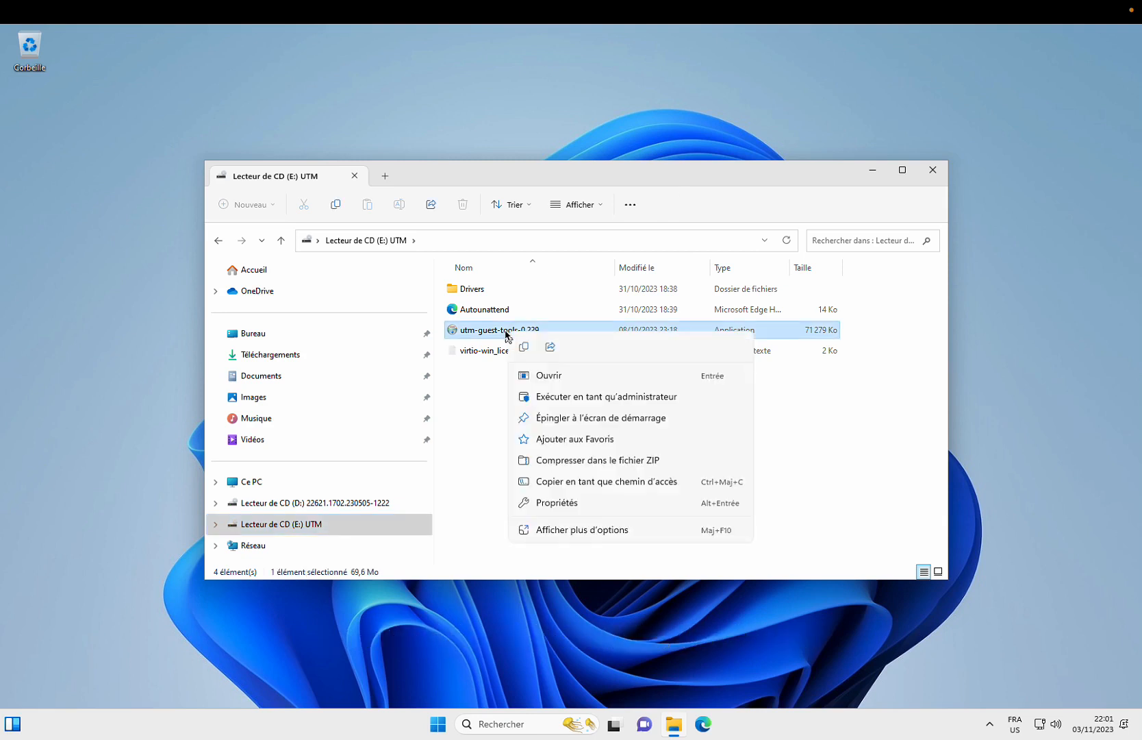
{"action": "left_click", "coordinate": [591, 399]}
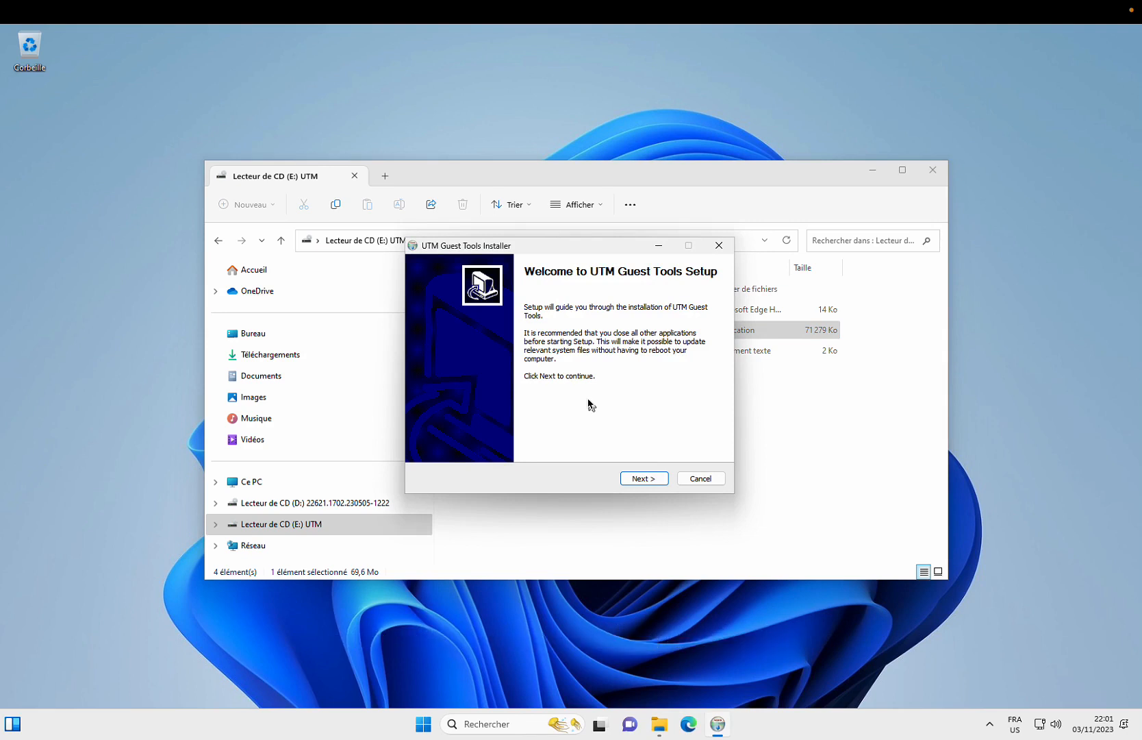
{"action": "left_click", "coordinate": [702, 478]}
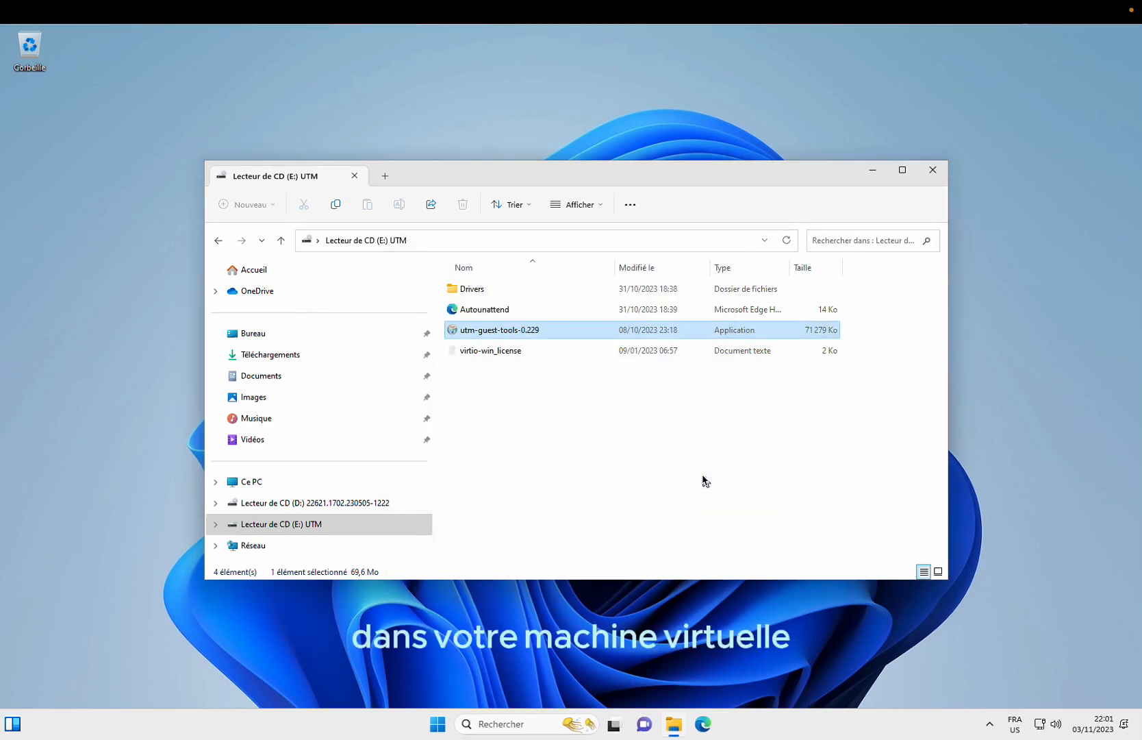
{"action": "left_click", "coordinate": [933, 171]}
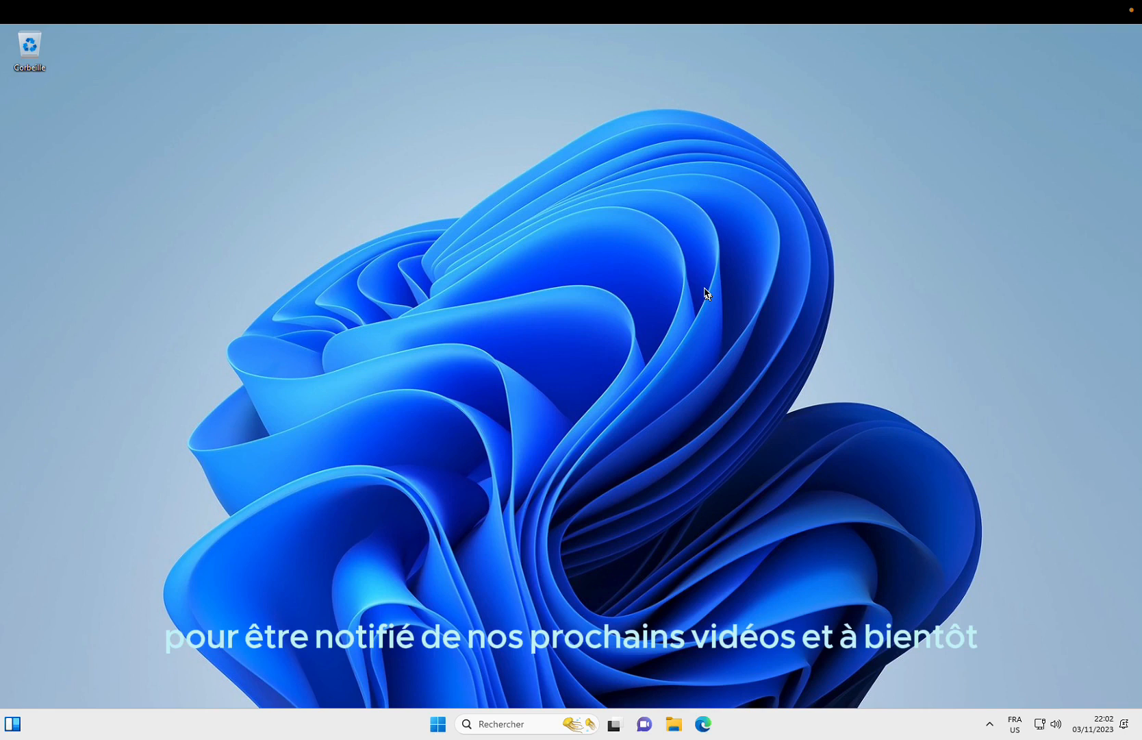
{"action": "mouse_move", "coordinate": [723, 12]}
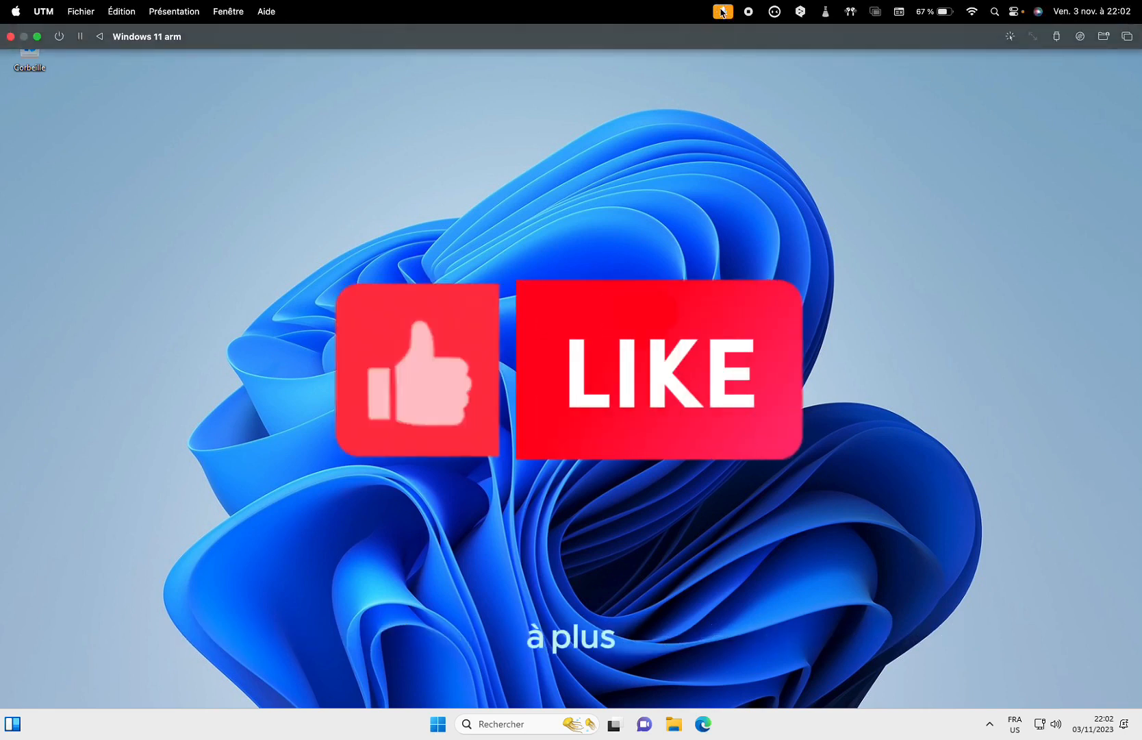